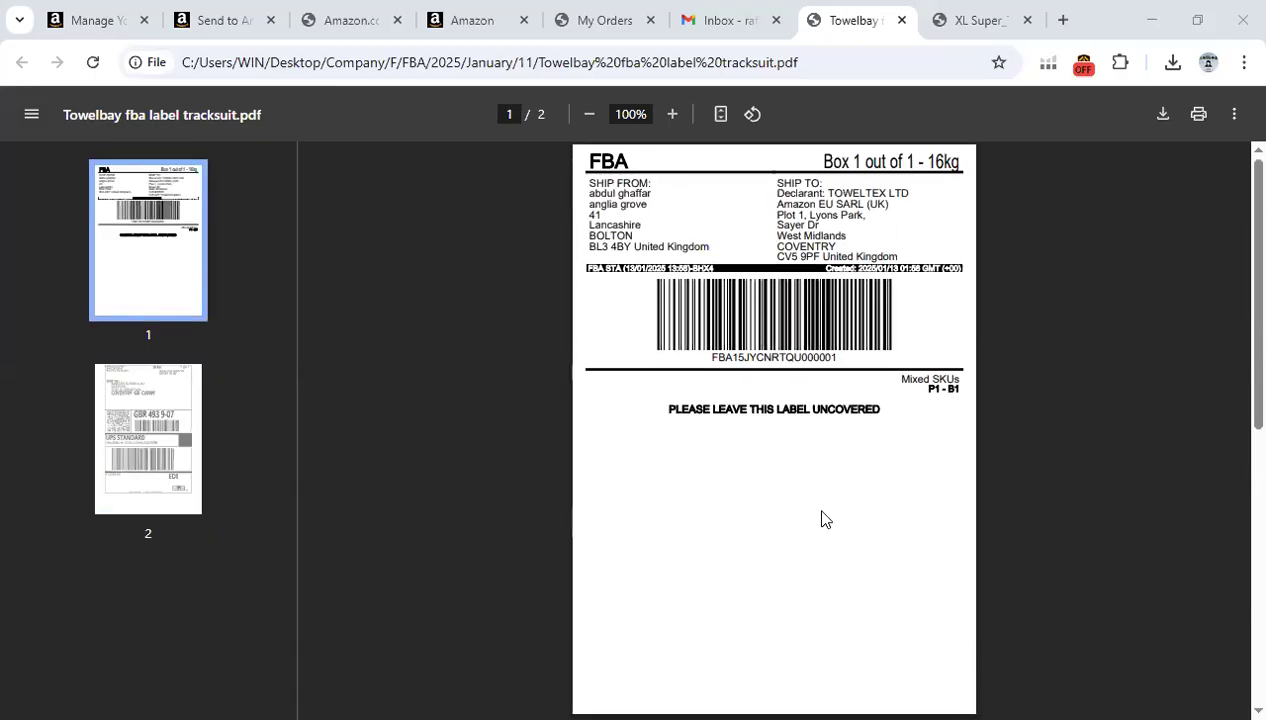
# - Examine both pages of the tracksuit label PDF, comparing the FBA box label with the UPS shipping label
pyautogui.scroll(-3, 963, 449)
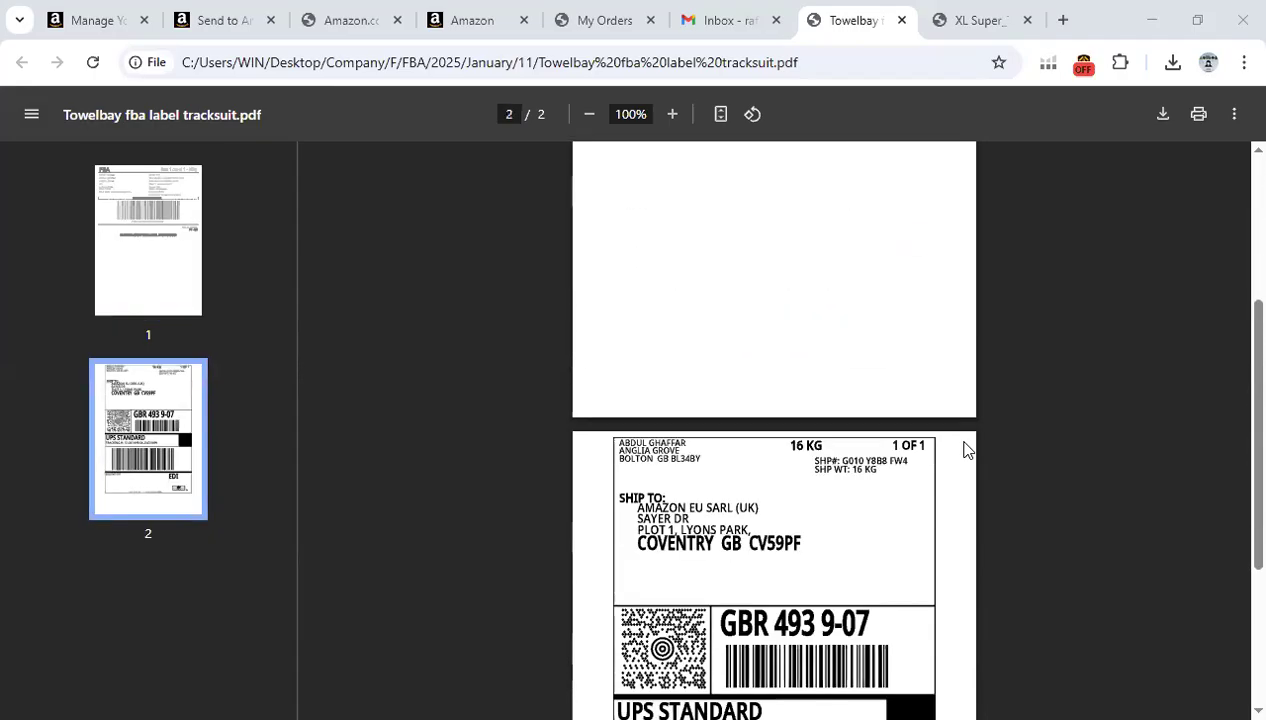
pyautogui.scroll(-2, 963, 449)
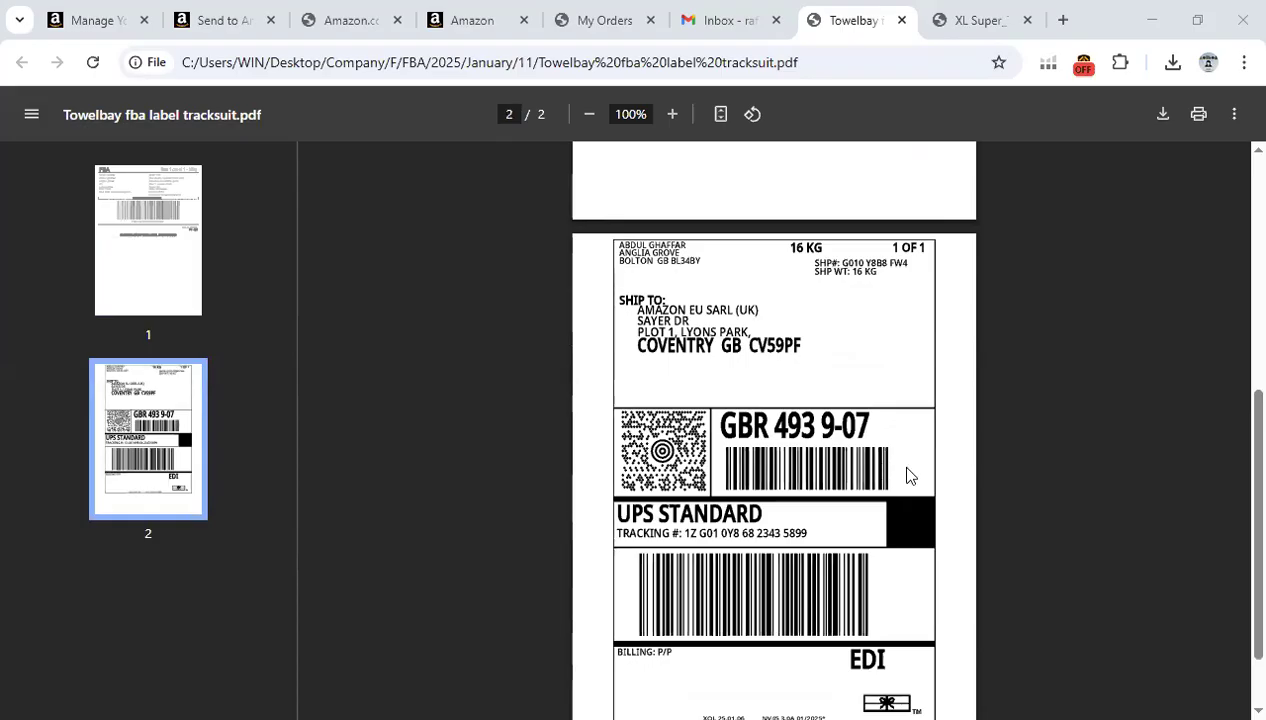
pyautogui.scroll(-1, 850, 530)
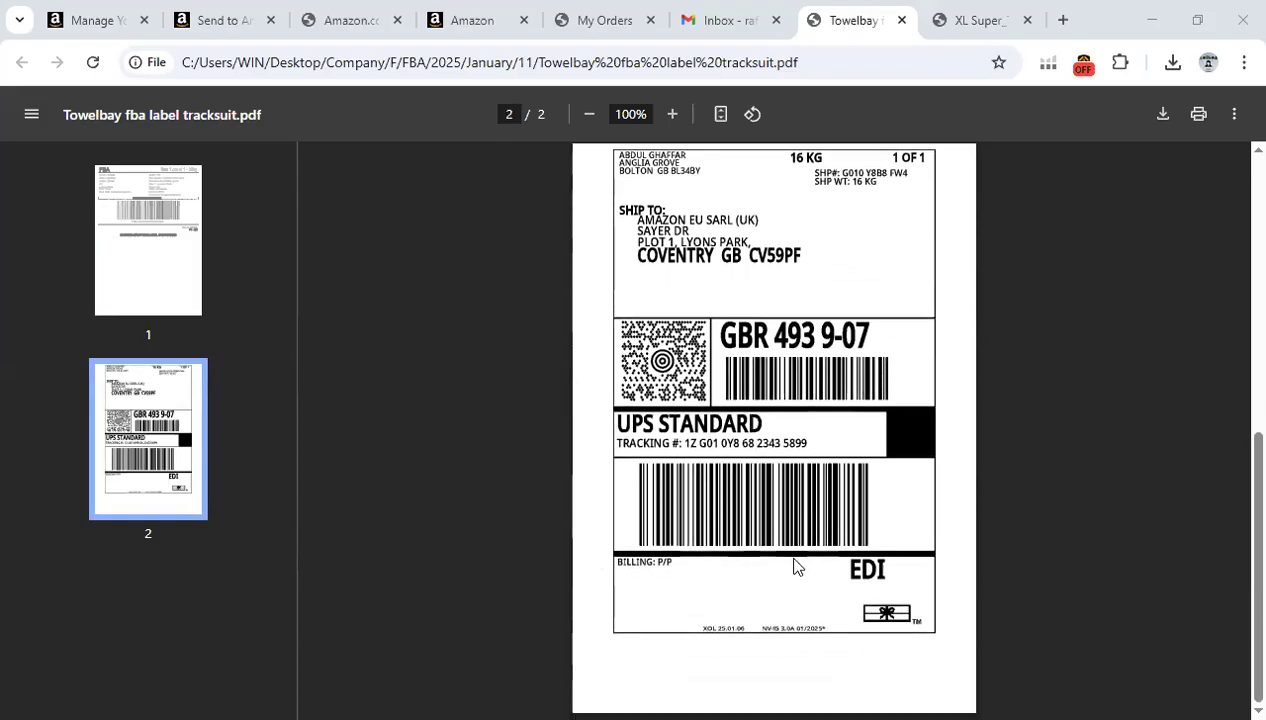
pyautogui.scroll(6, 796, 567)
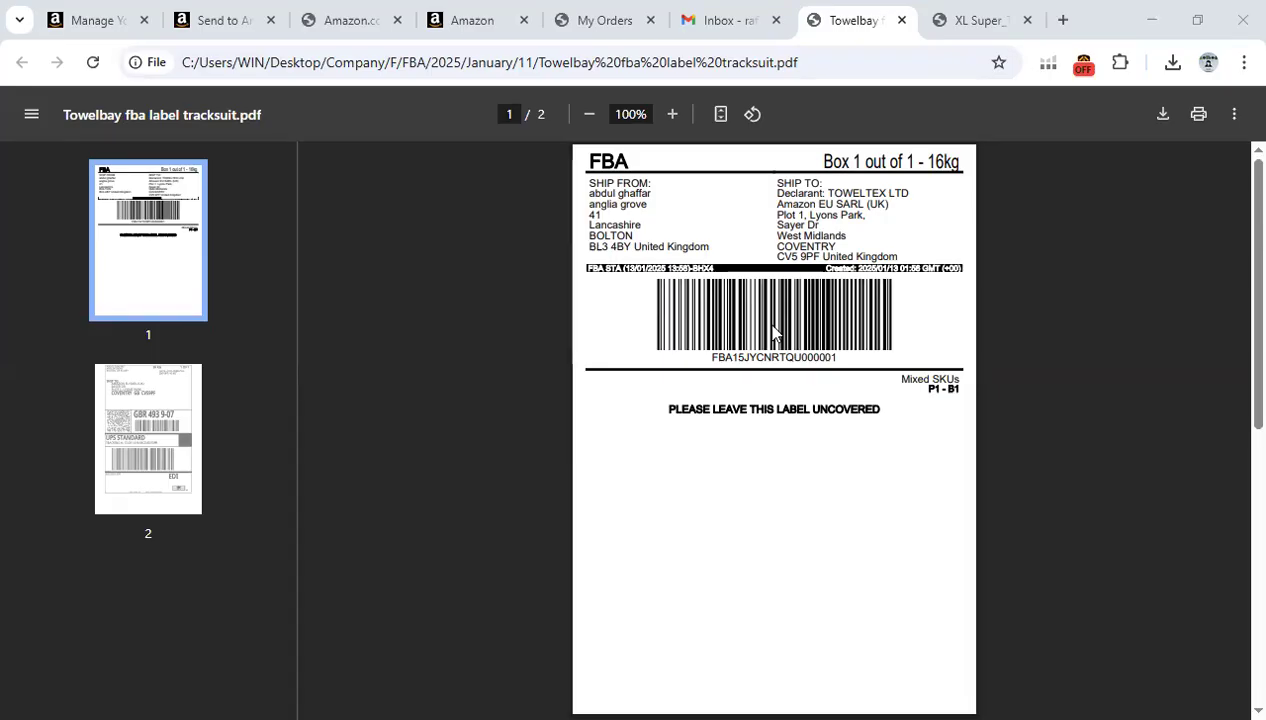
pyautogui.scroll(-4, 836, 424)
pyautogui.scroll(4, 837, 425)
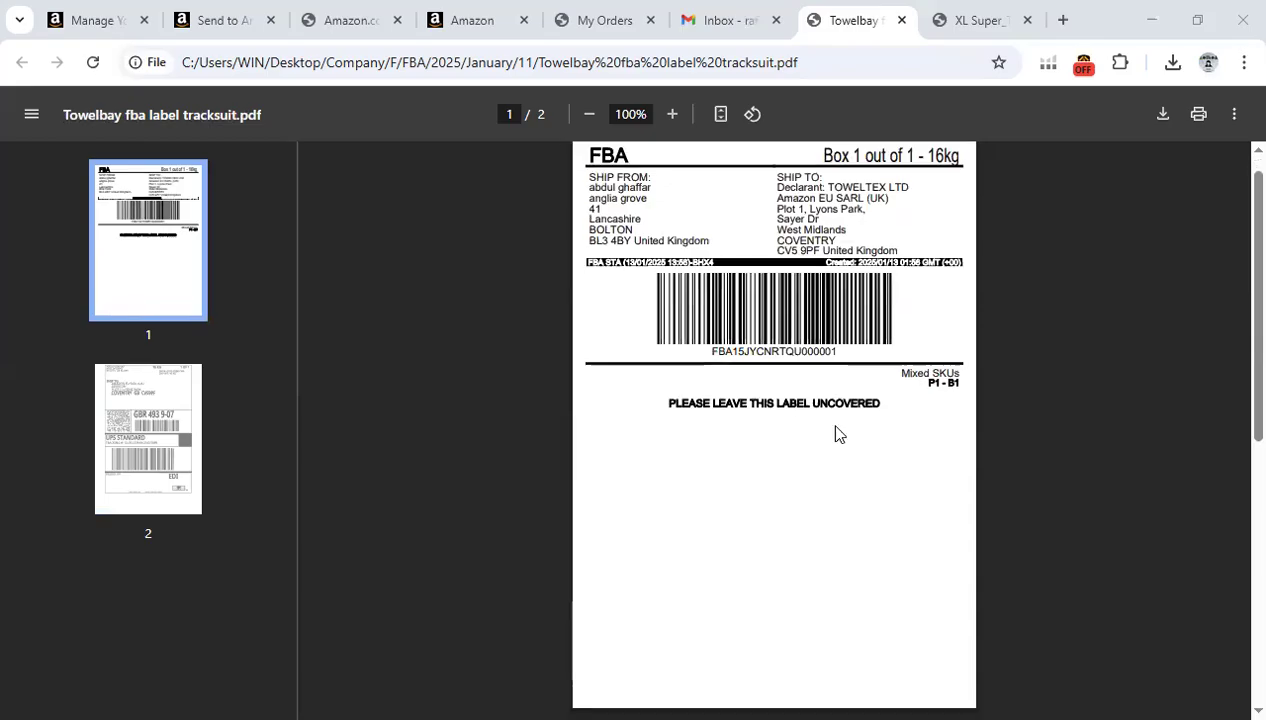
pyautogui.scroll(-4, 837, 425)
pyautogui.scroll(4, 838, 433)
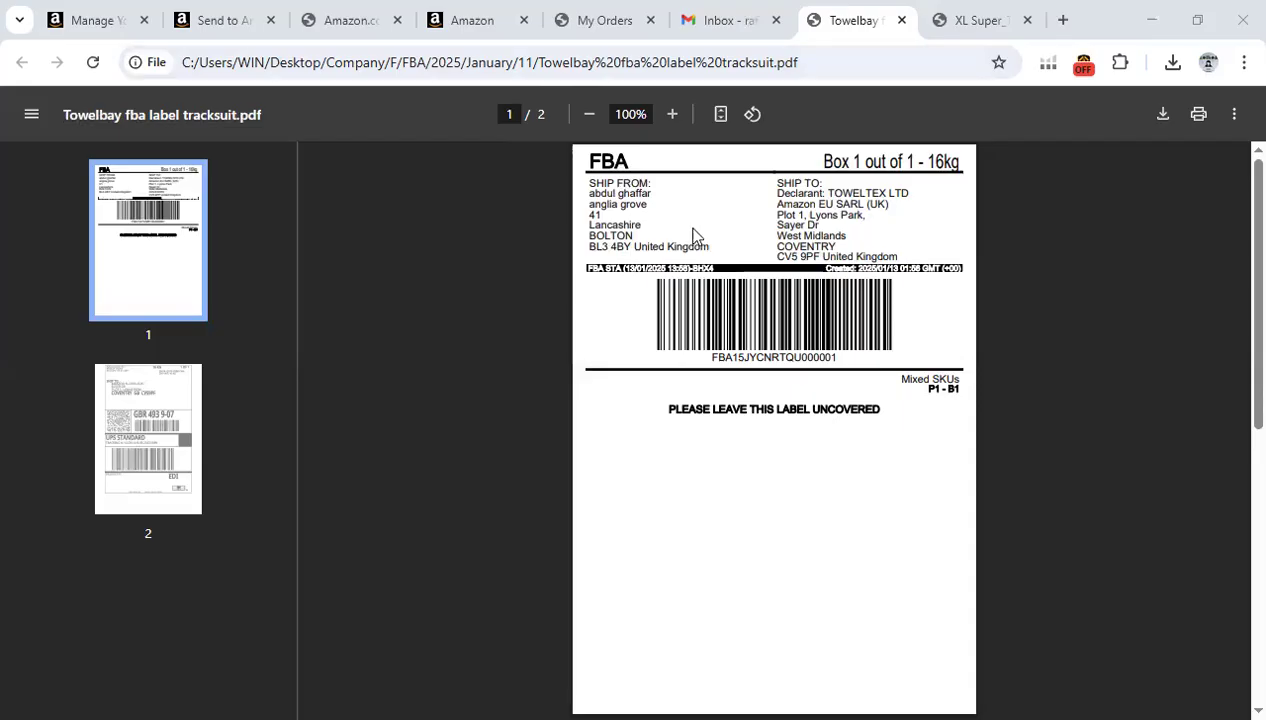
pyautogui.scroll(-6, 737, 414)
pyautogui.scroll(6, 737, 414)
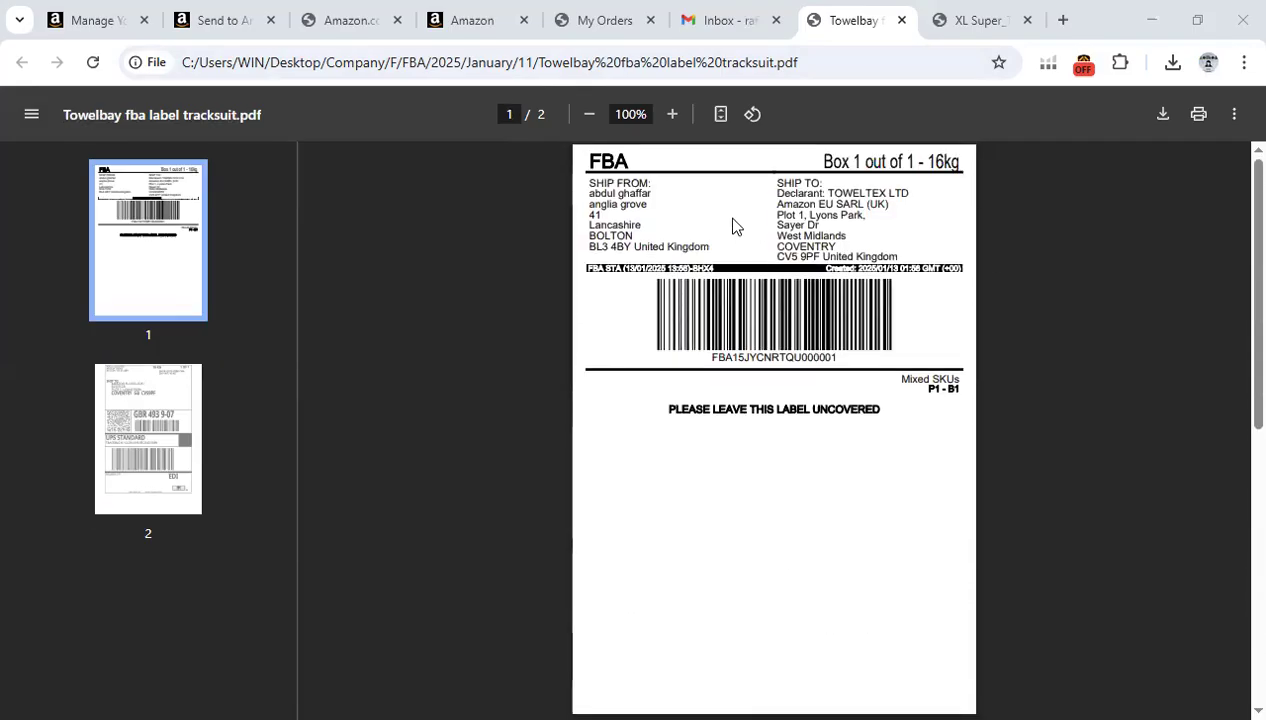
# - Switch to the Send to Amazon workflow and reopen the confirmed inventory in Step 1
pyautogui.click(200, 21)
pyautogui.scroll(8, 490, 372)
pyautogui.scroll(3, 487, 372)
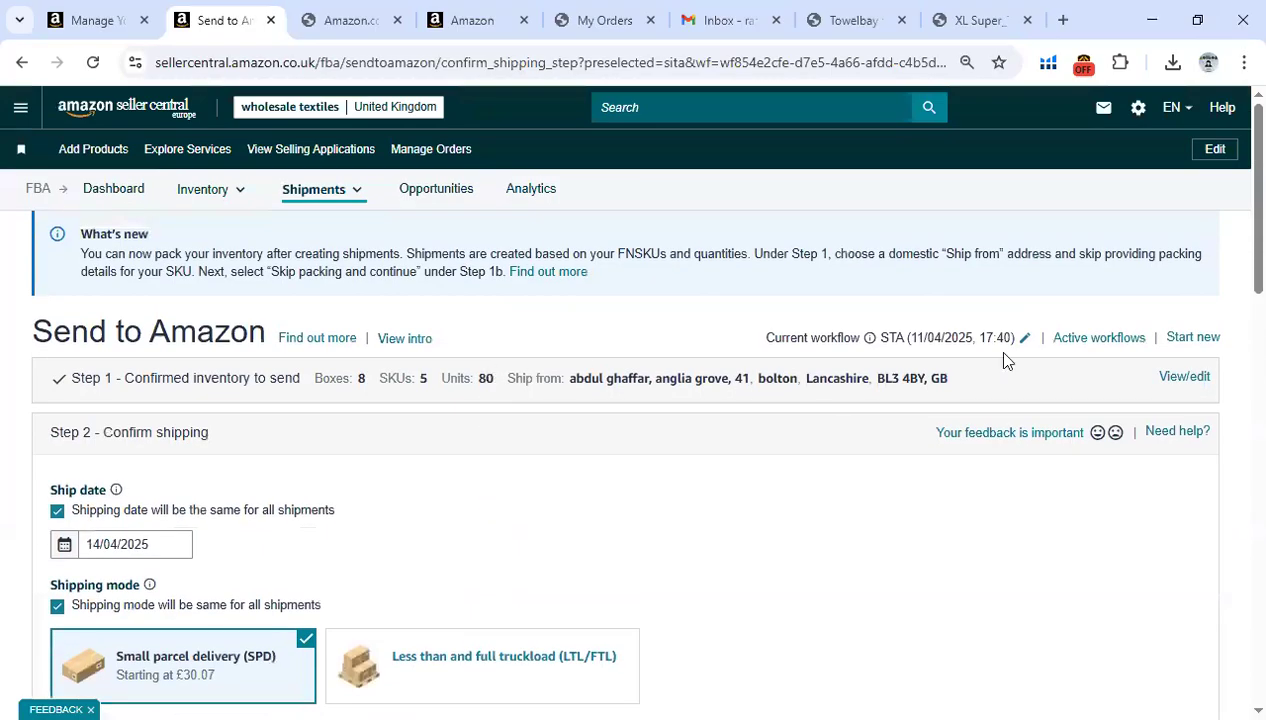
pyautogui.scroll(-1, 405, 436)
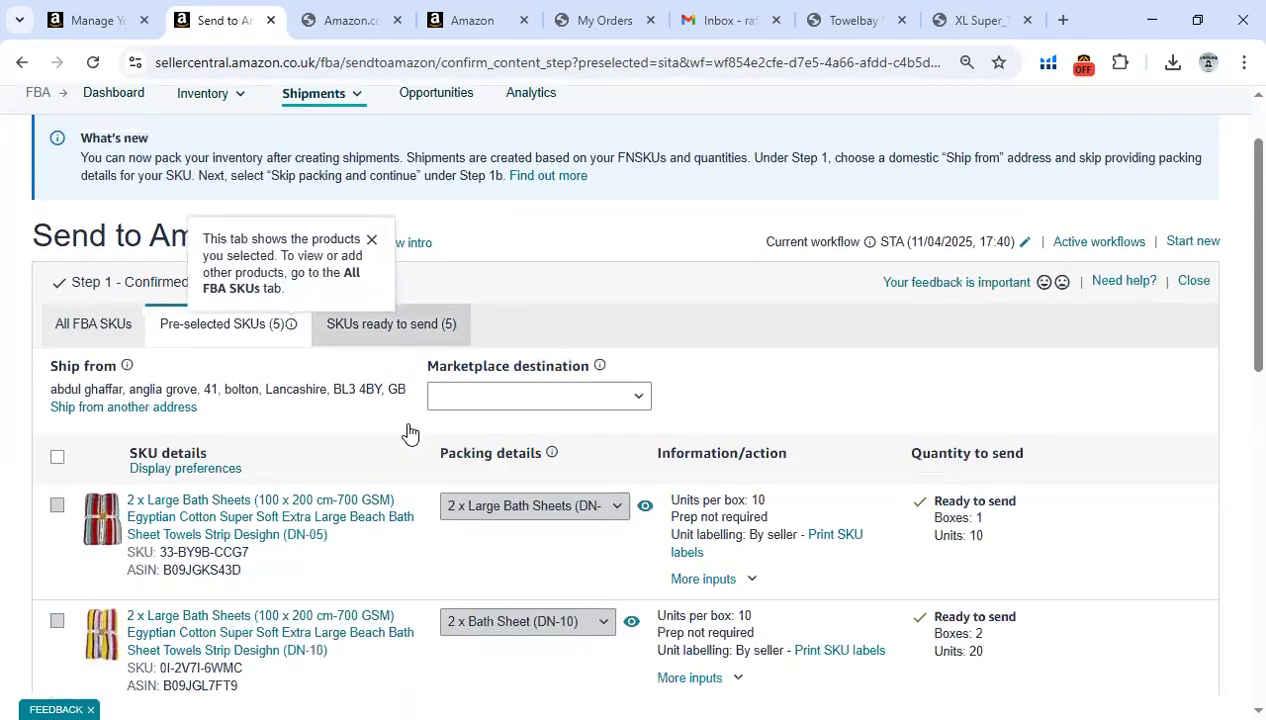
pyautogui.scroll(-2, 720, 398)
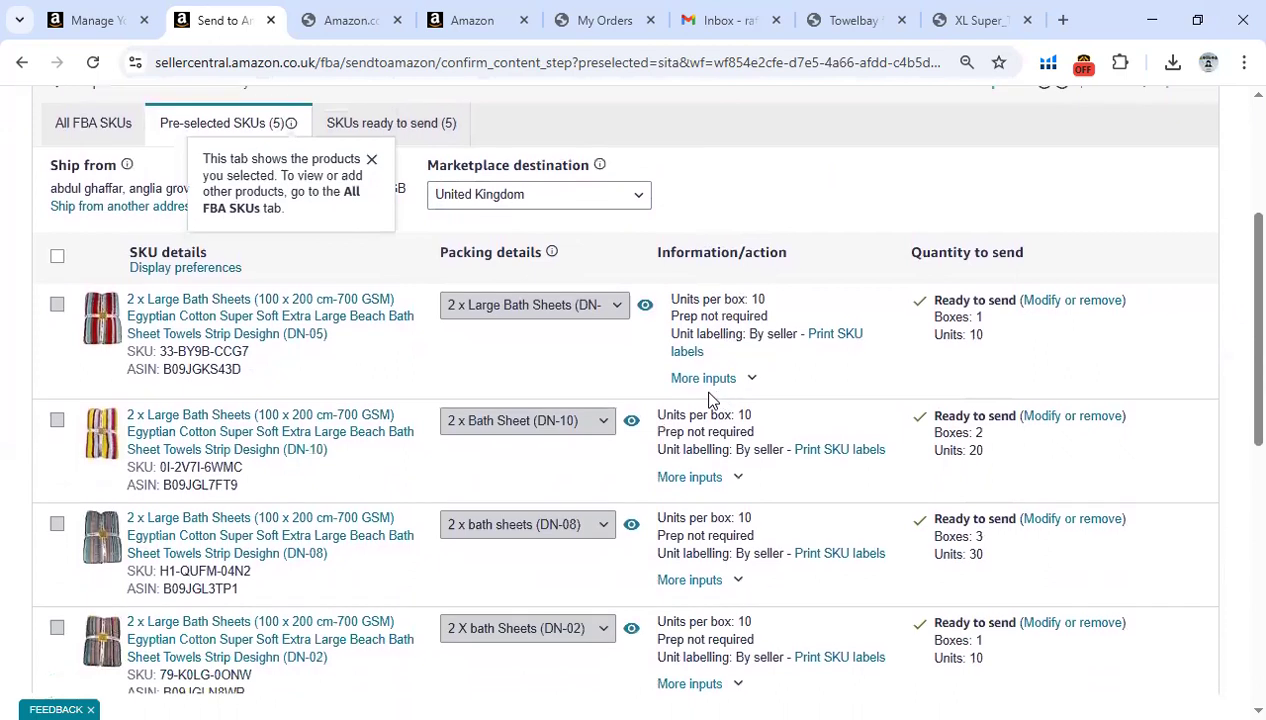
# - Unlock the DN-05 bath sheets for modification and open the prep category settings from their packing details
pyautogui.click(1055, 303)
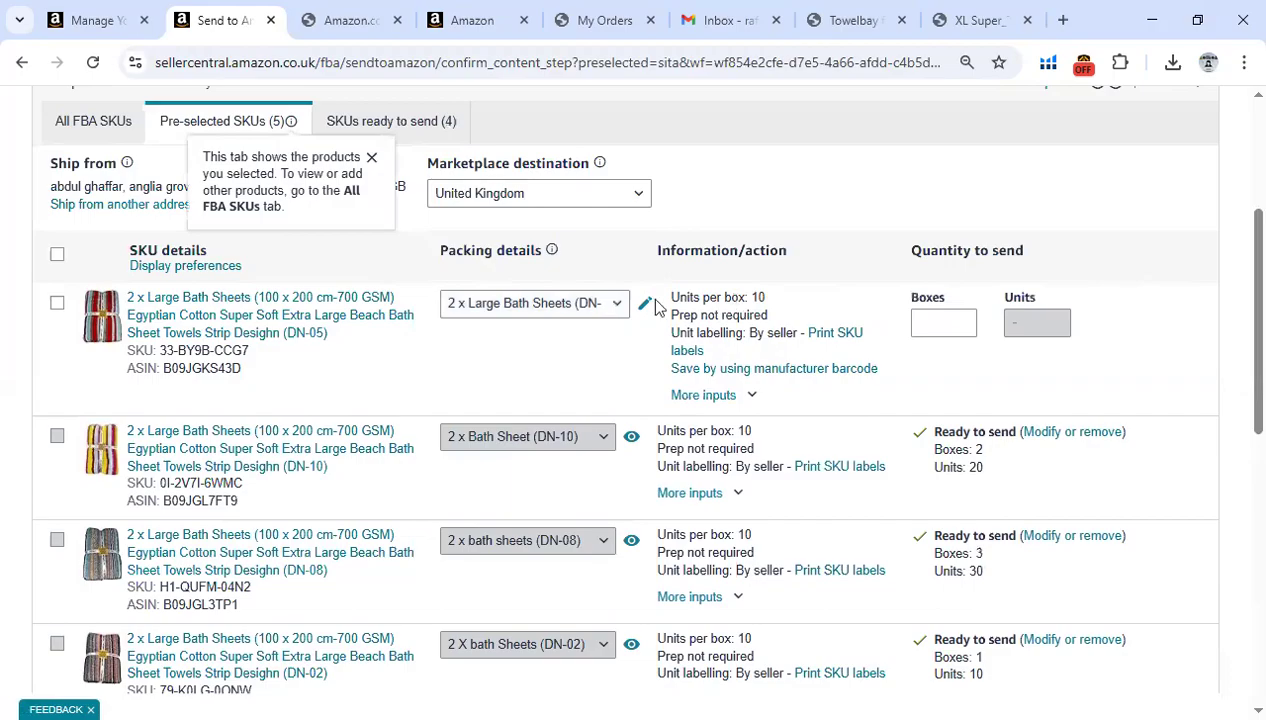
pyautogui.click(645, 306)
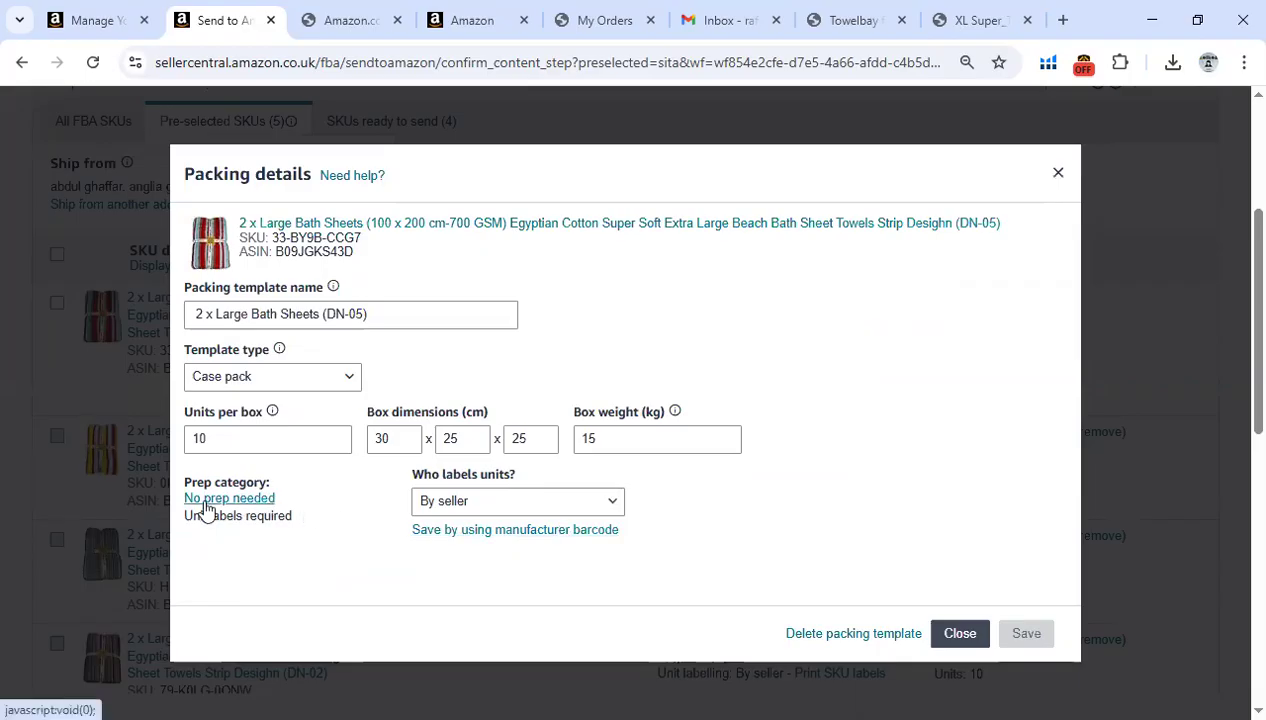
pyautogui.scroll(-2, 667, 468)
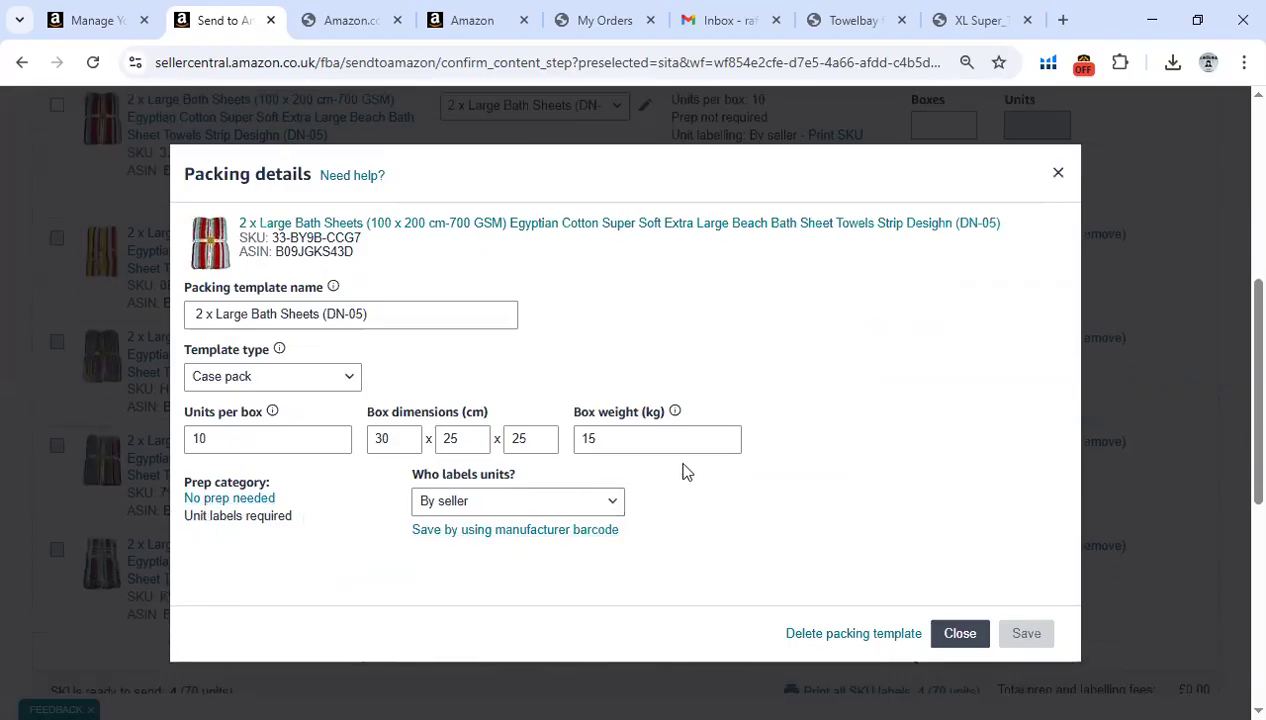
pyautogui.click(231, 499)
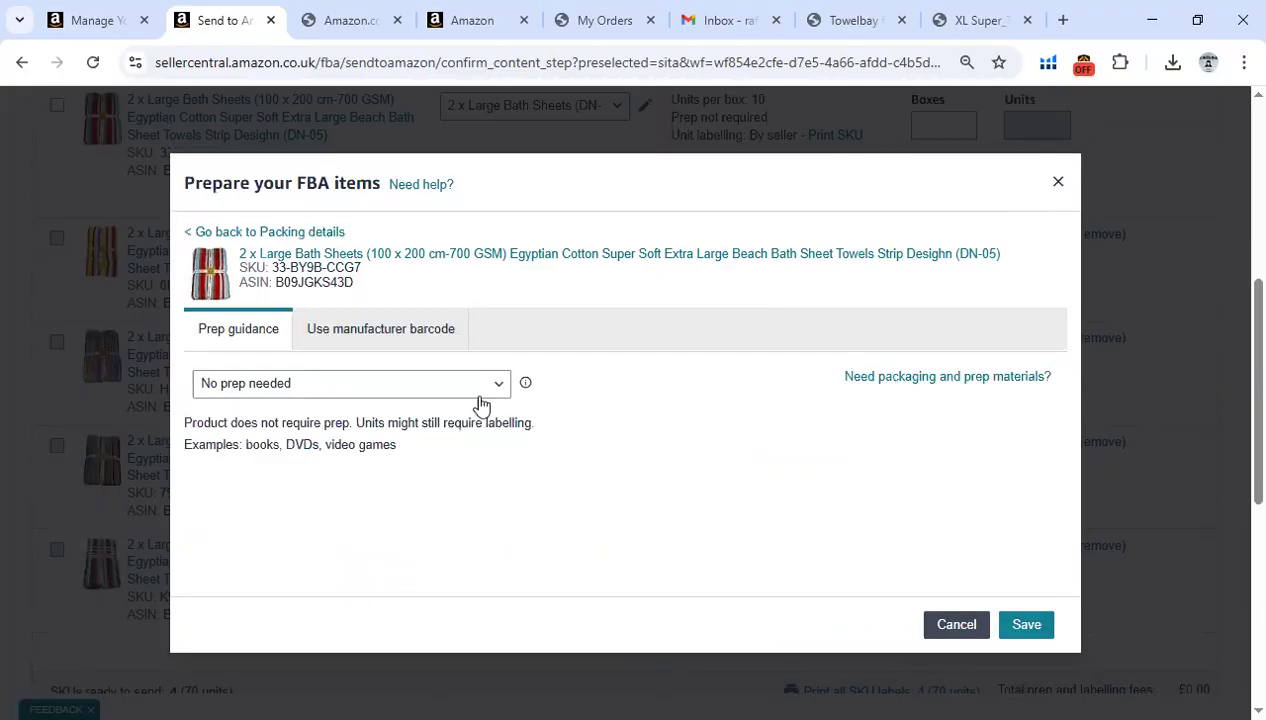
# - View the prep guidance for the Small, Powder, pellets and granular, and Perforated packaging categories
pyautogui.click(494, 390)
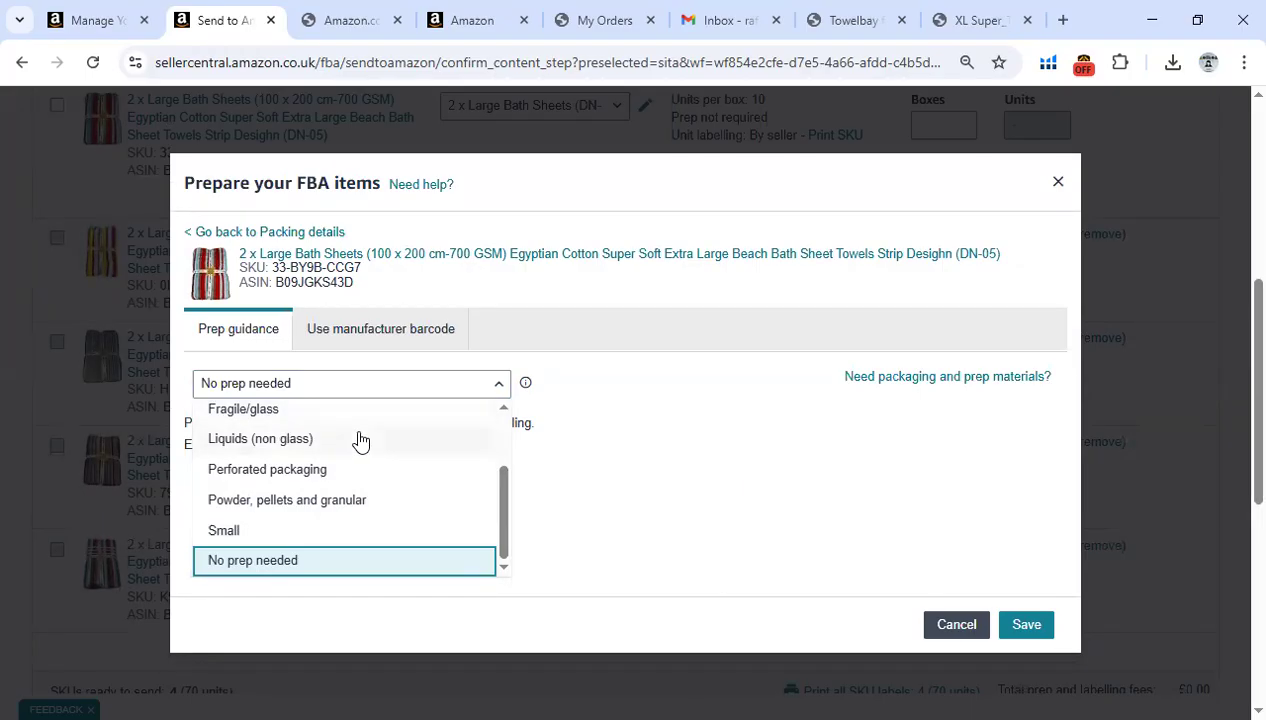
pyautogui.click(238, 531)
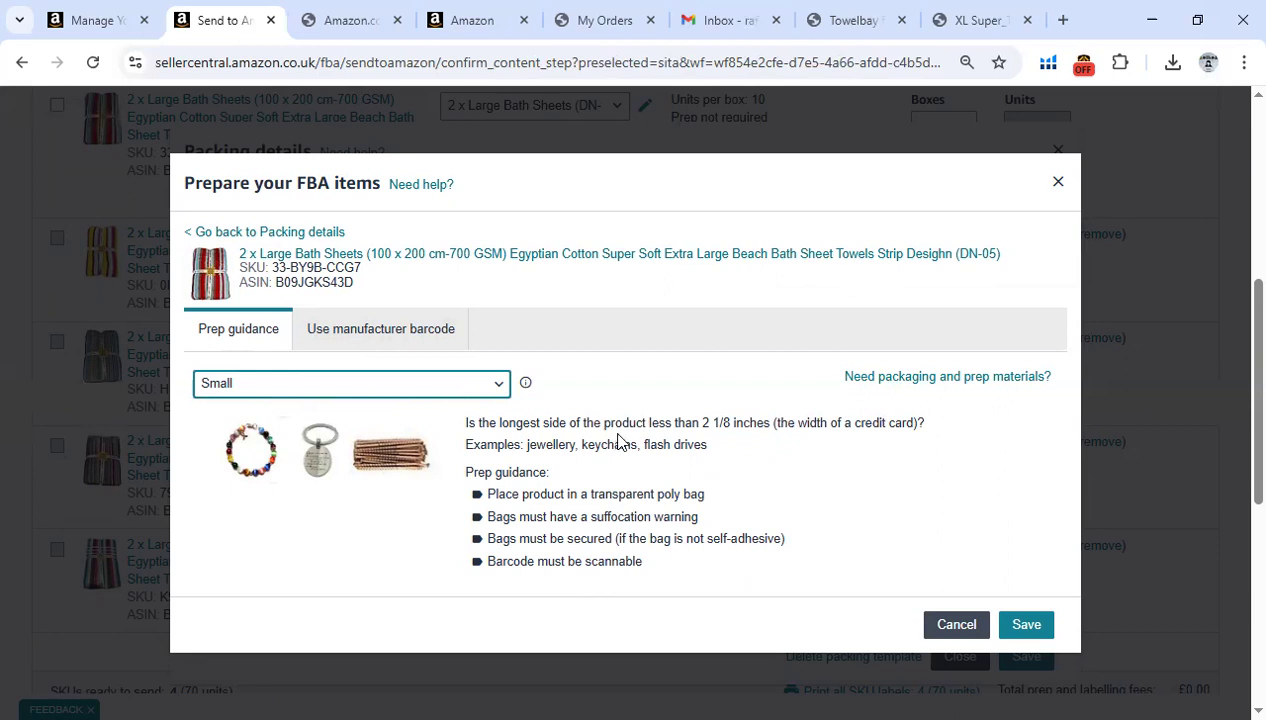
pyautogui.click(495, 385)
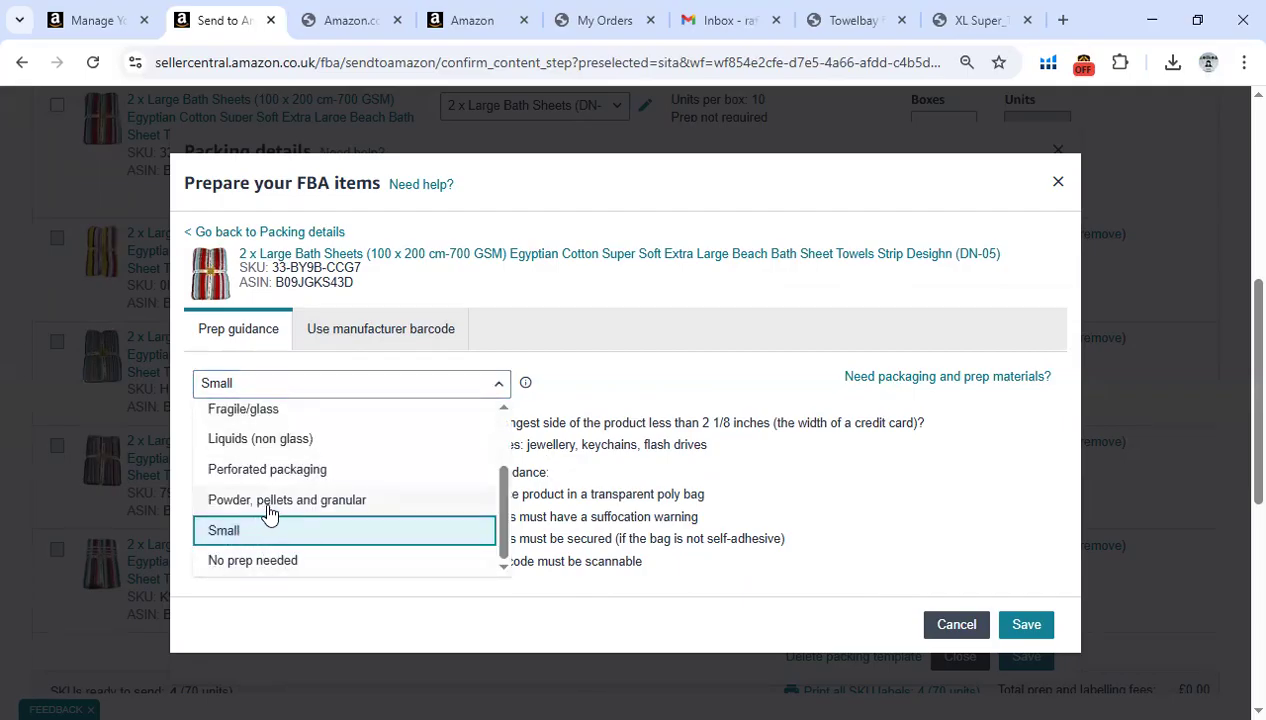
pyautogui.click(268, 508)
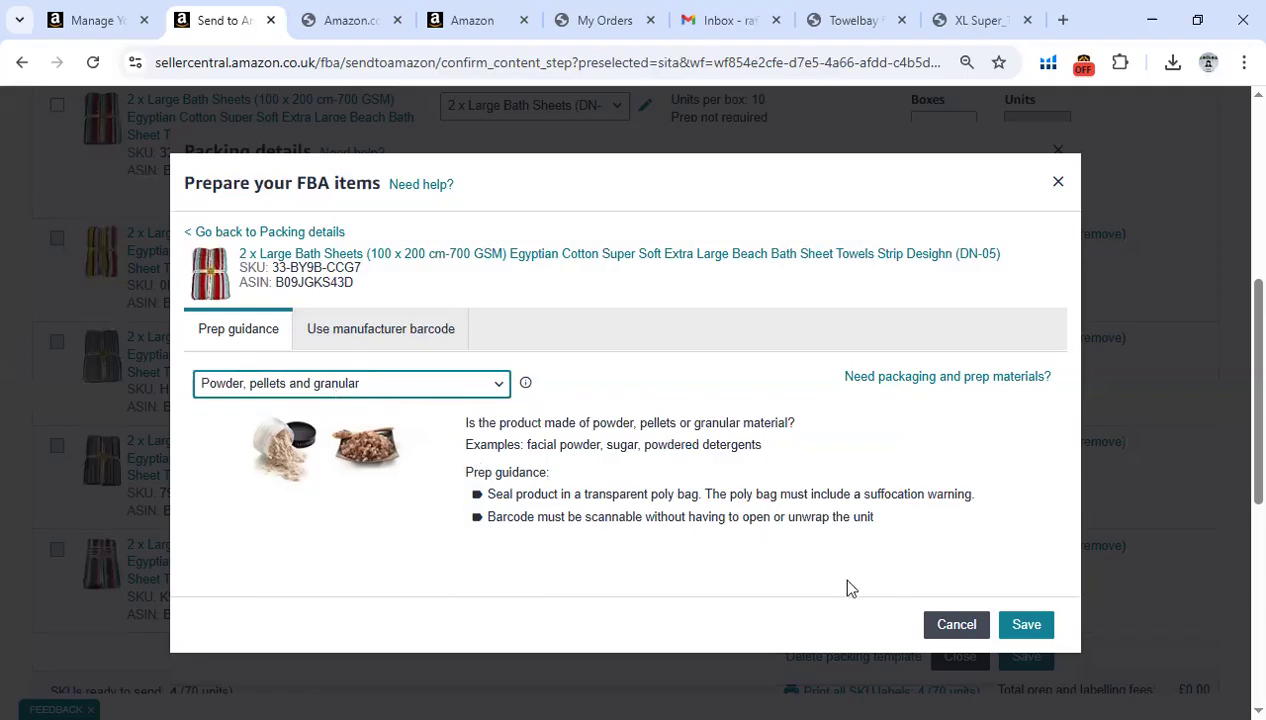
pyautogui.click(374, 391)
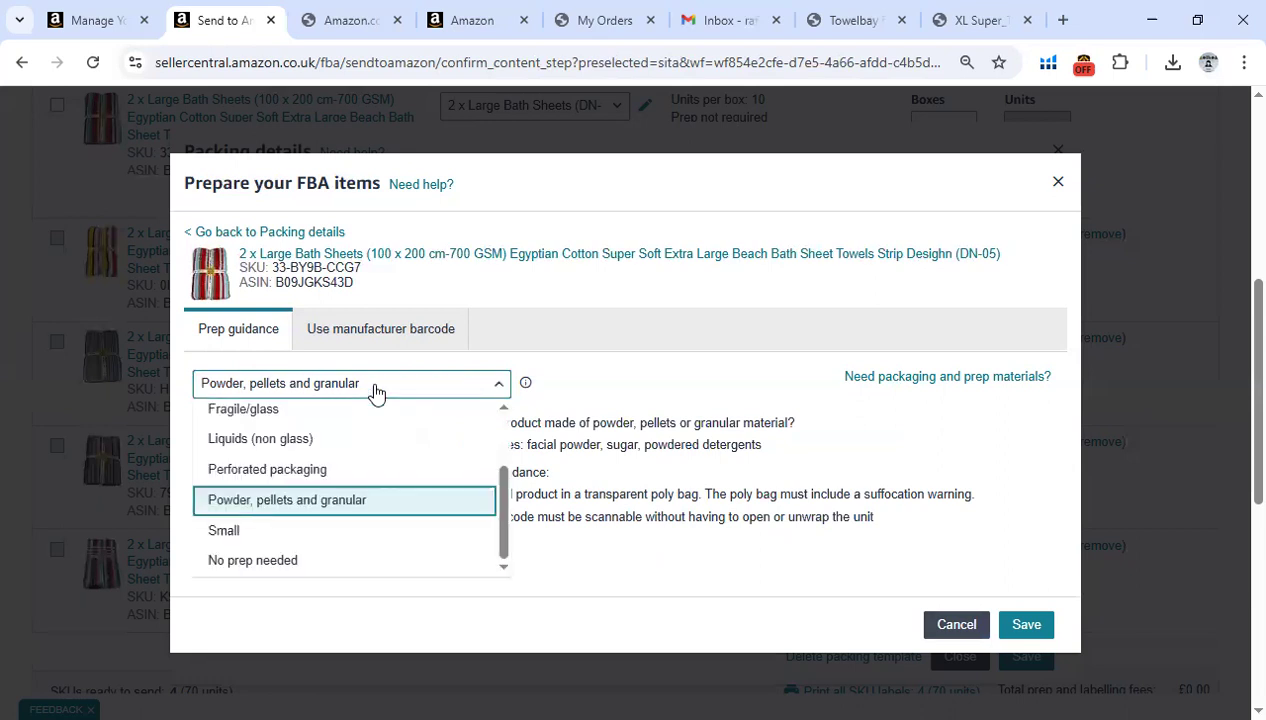
pyautogui.click(255, 474)
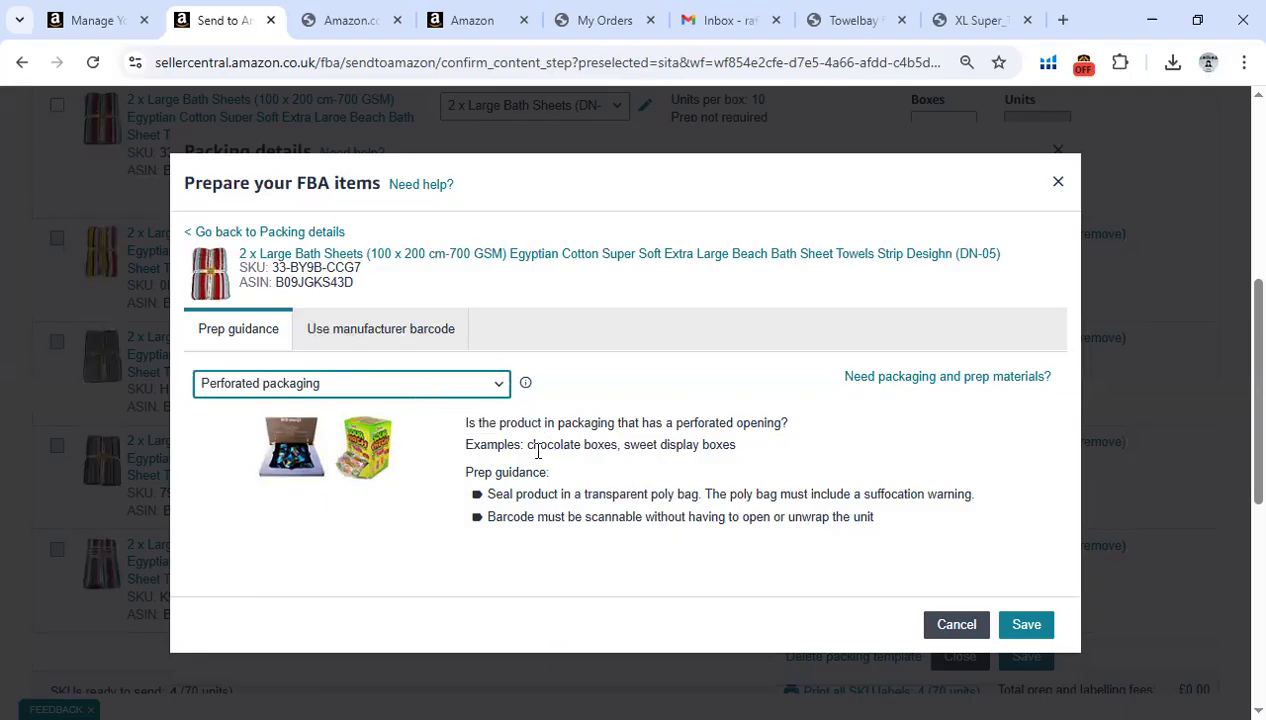
# - View the prep guidance for the Liquids (non glass) and Fragile/glass categories
pyautogui.click(409, 390)
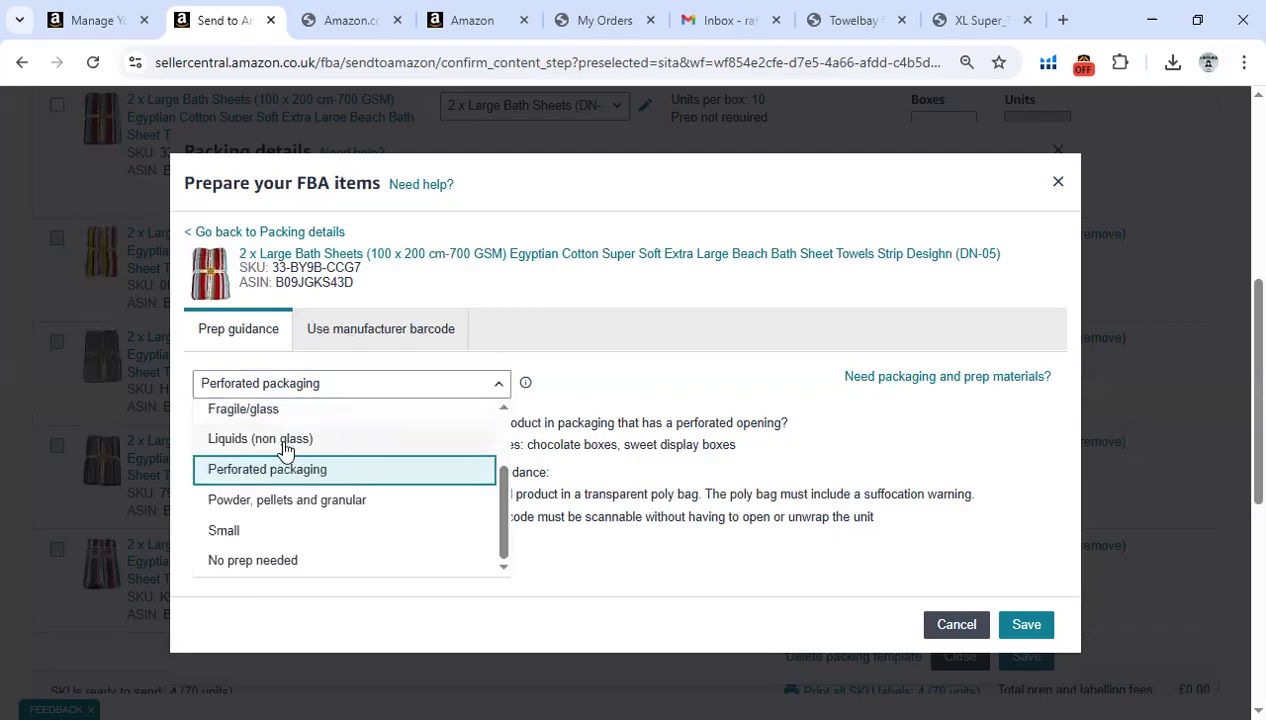
pyautogui.click(286, 443)
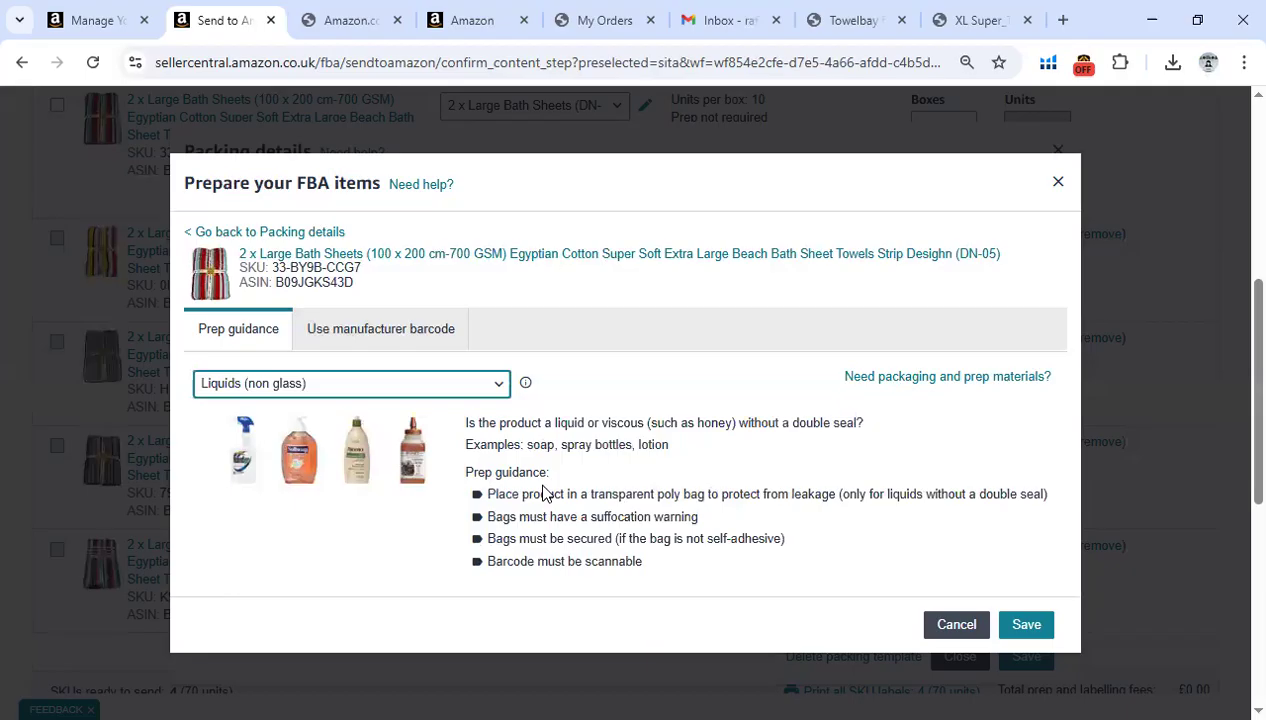
pyautogui.click(394, 390)
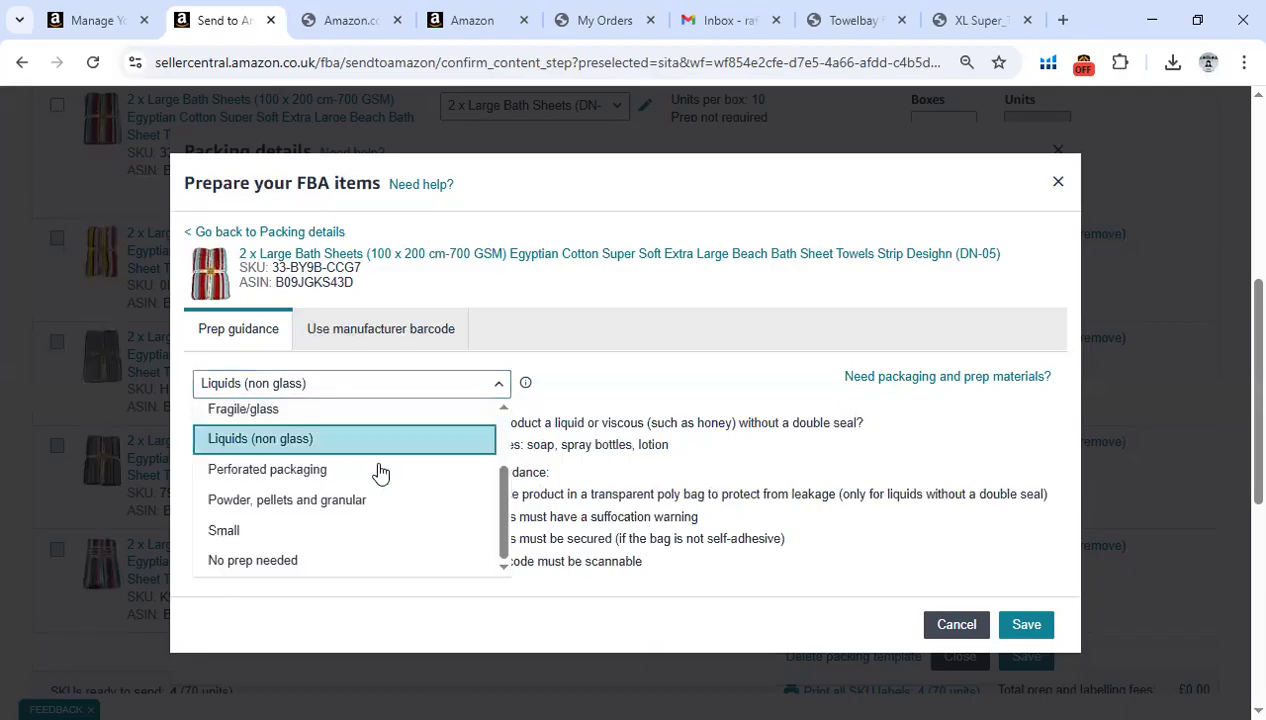
pyautogui.scroll(2, 500, 480)
pyautogui.scroll(1, 510, 483)
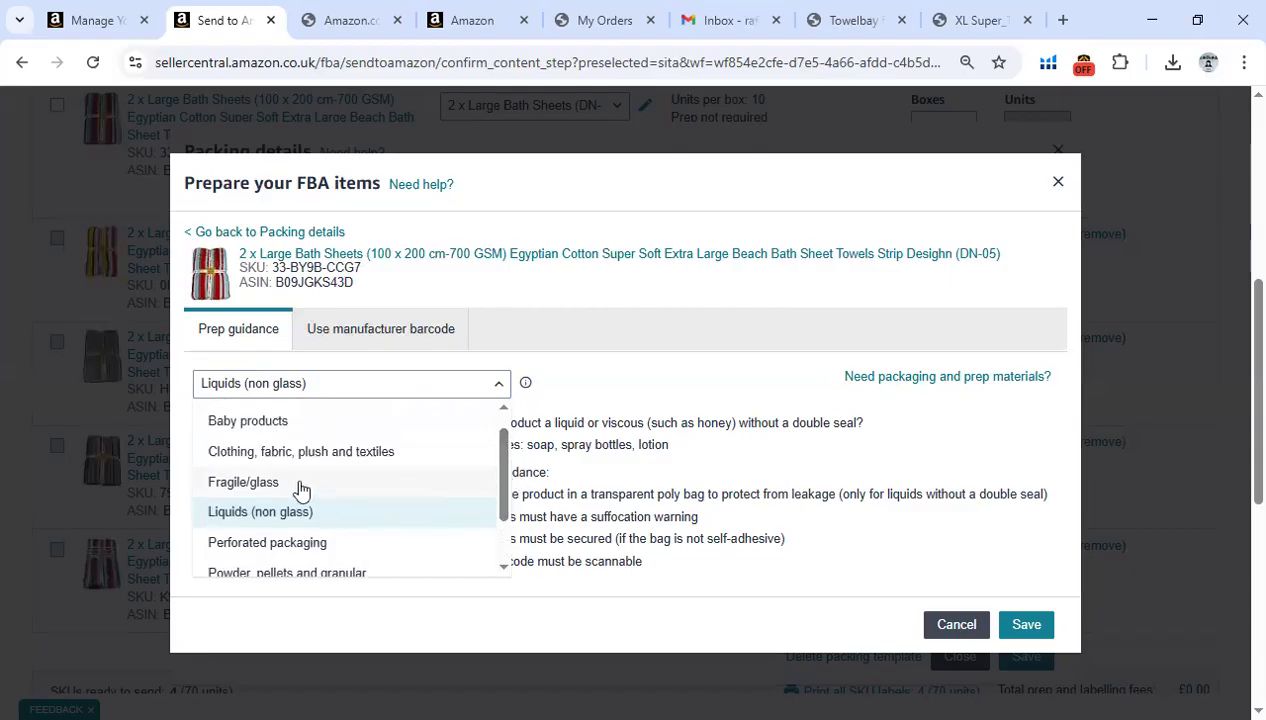
pyautogui.click(243, 482)
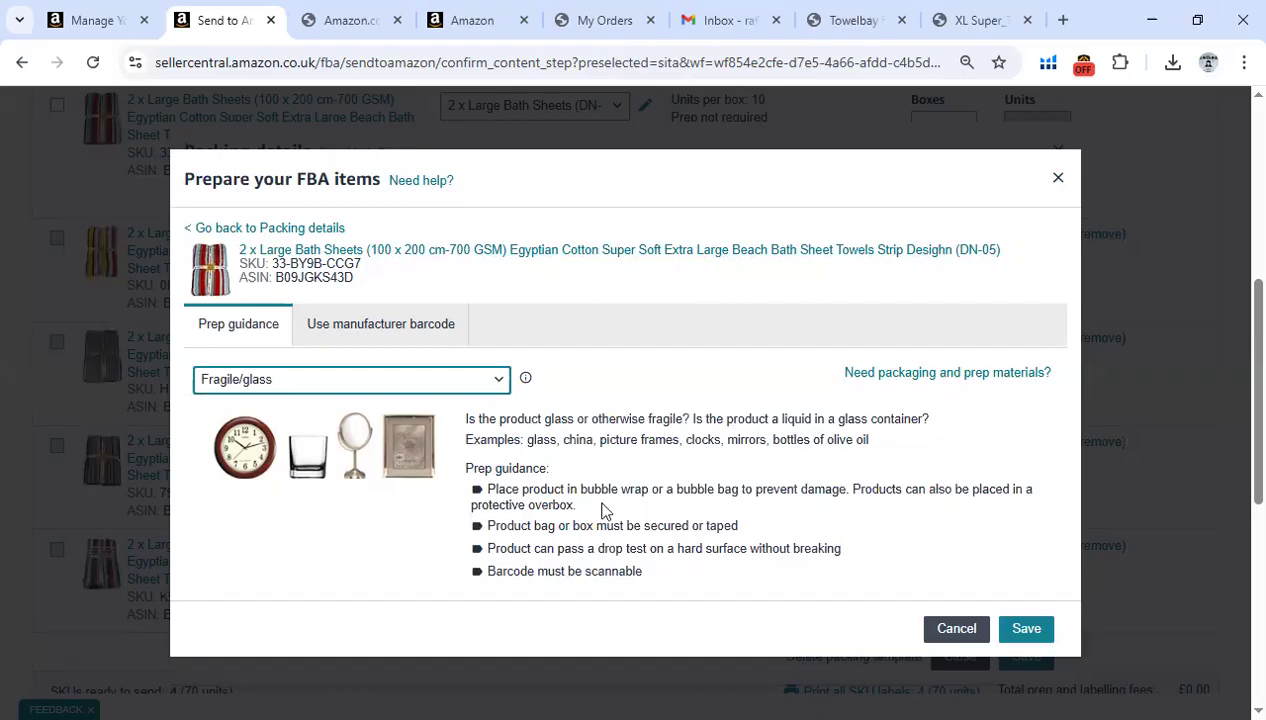
# - View the prep guidance for the Clothing, fabric, plush and textiles category and the Baby products category
pyautogui.click(352, 385)
pyautogui.scroll(1, 440, 470)
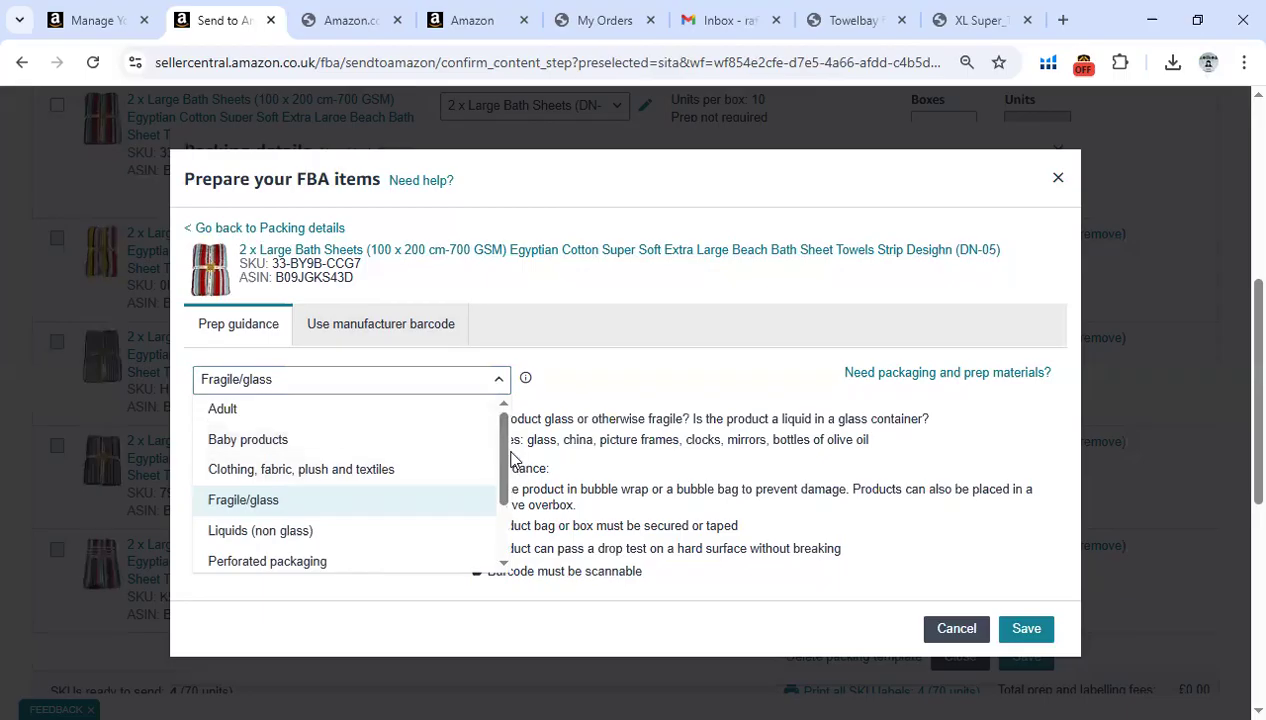
pyautogui.moveTo(503, 457); pyautogui.dragTo(503, 476)
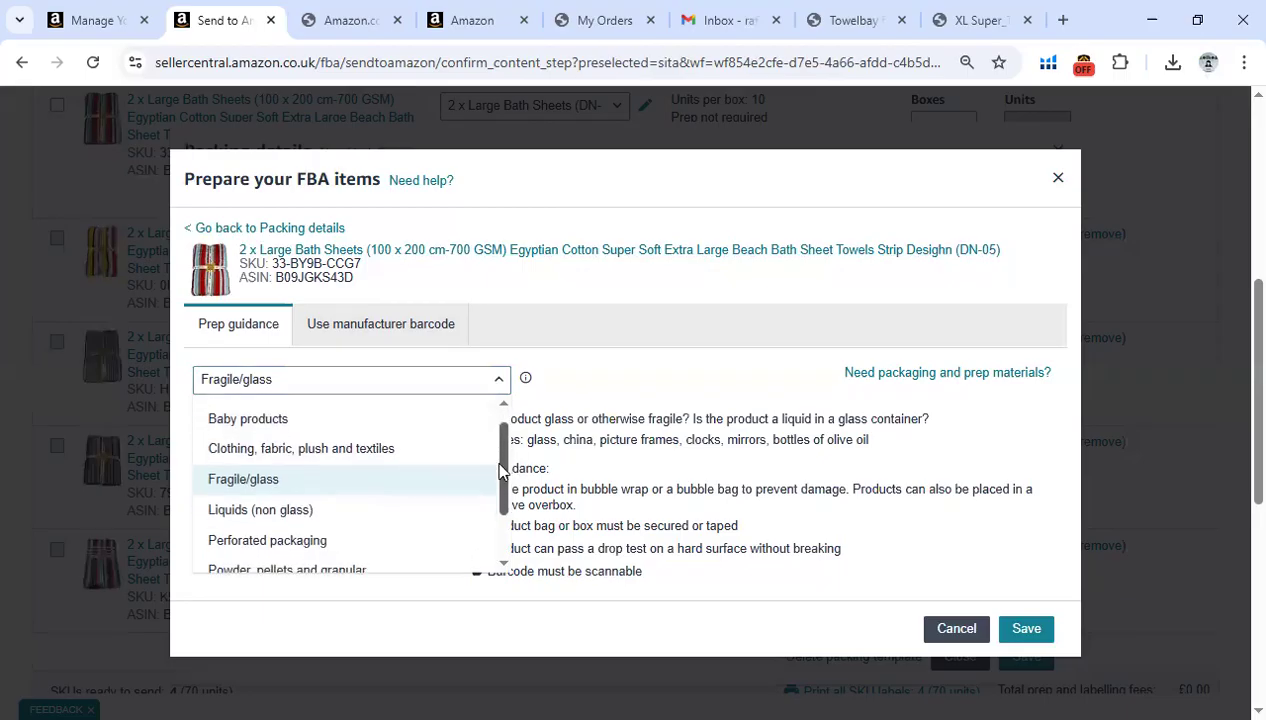
pyautogui.click(317, 458)
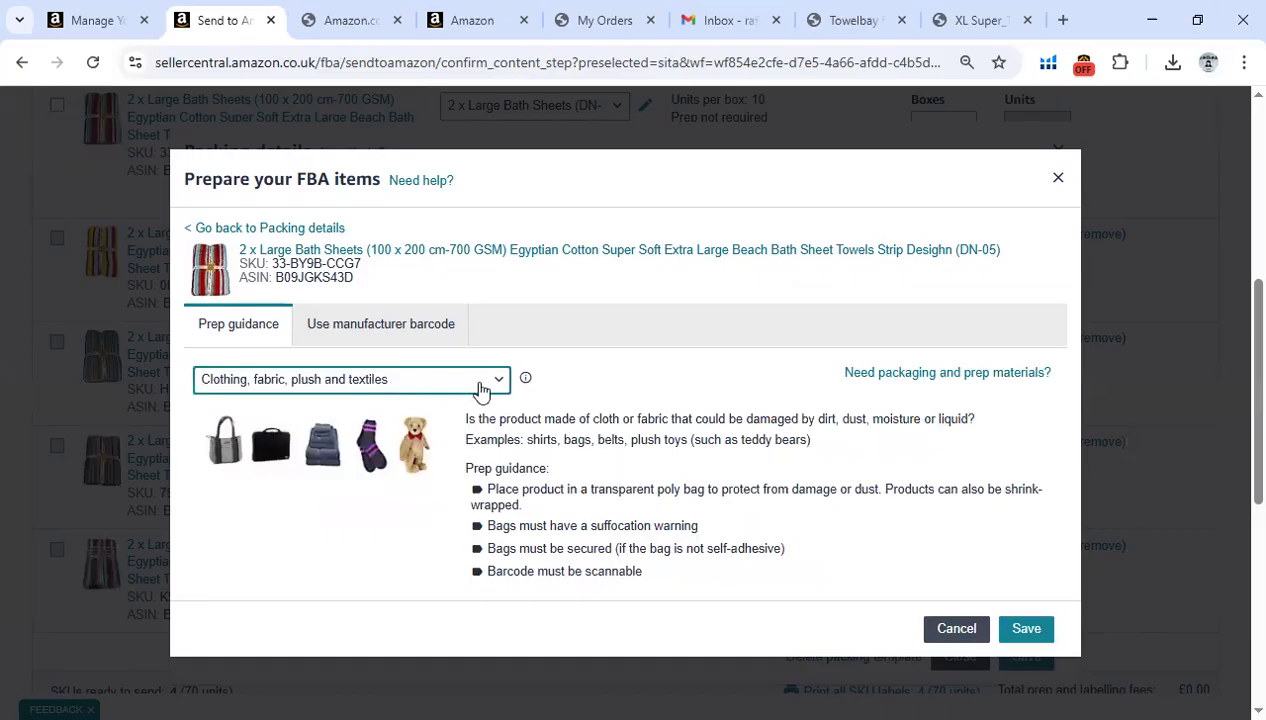
pyautogui.press('Up')
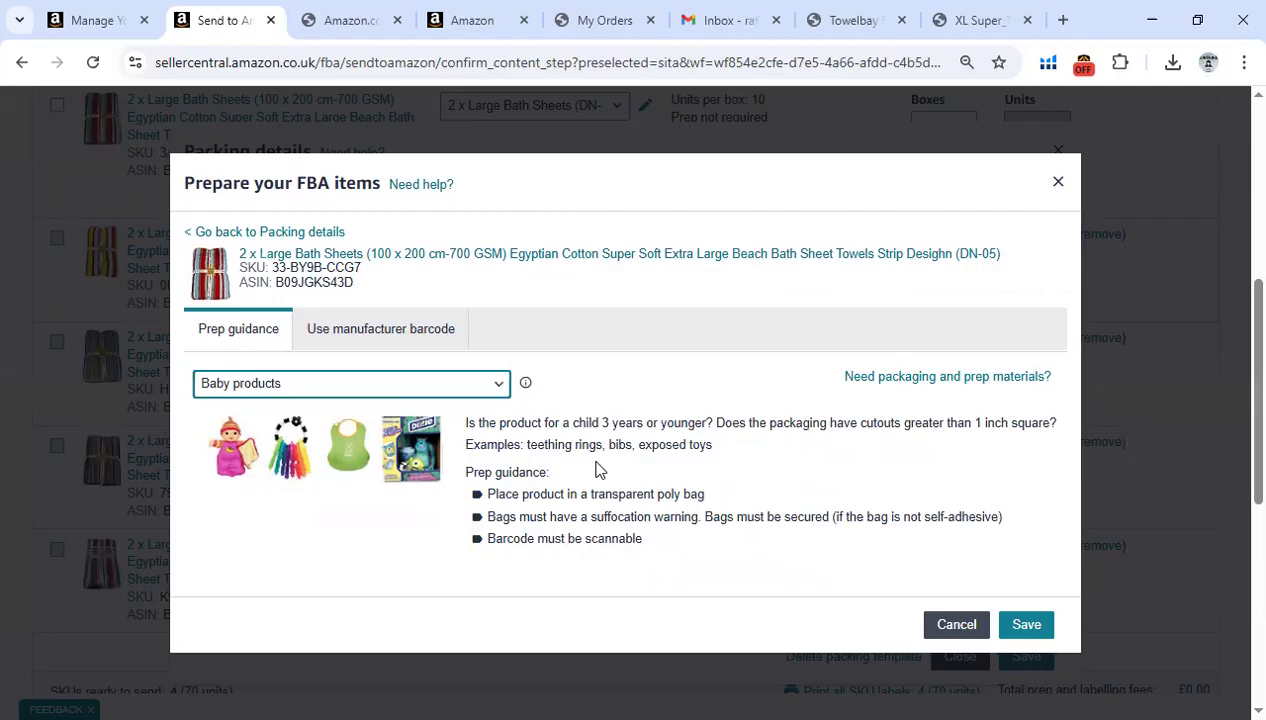
# - Set the DN-05 bath sheets' prep category to Clothing, fabric, plush and textiles and save it
pyautogui.click(456, 390)
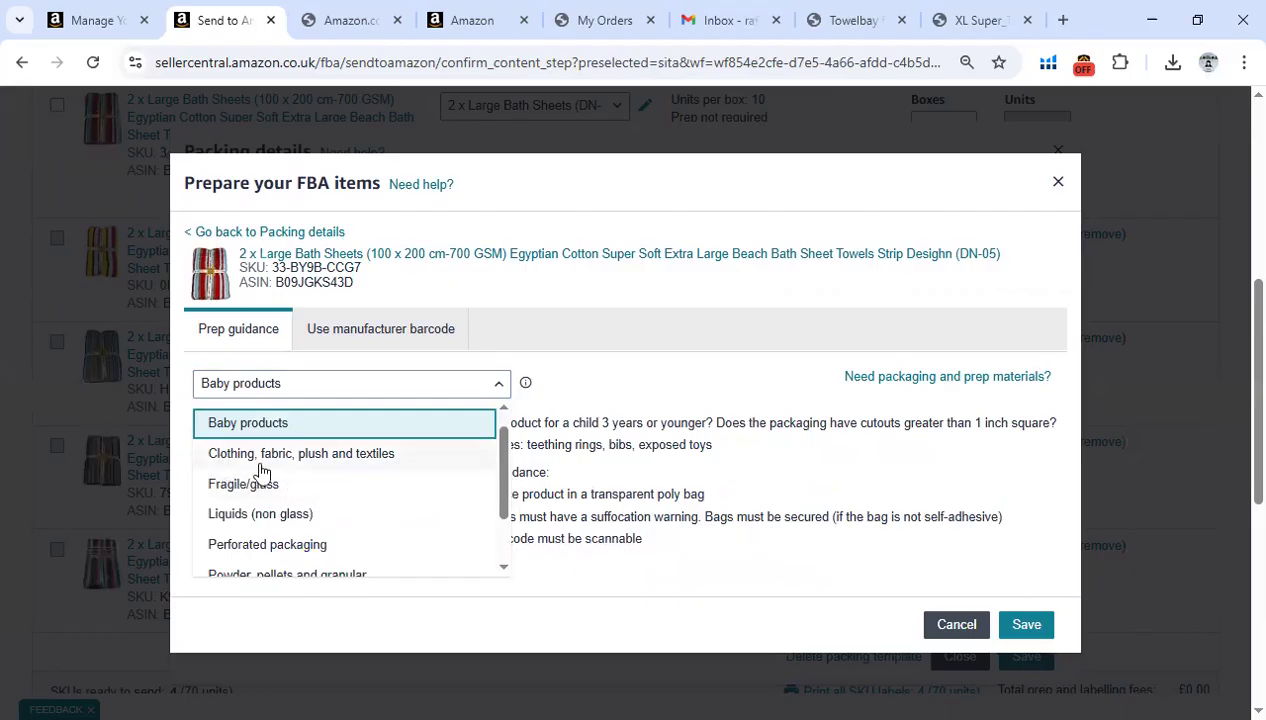
pyautogui.click(314, 458)
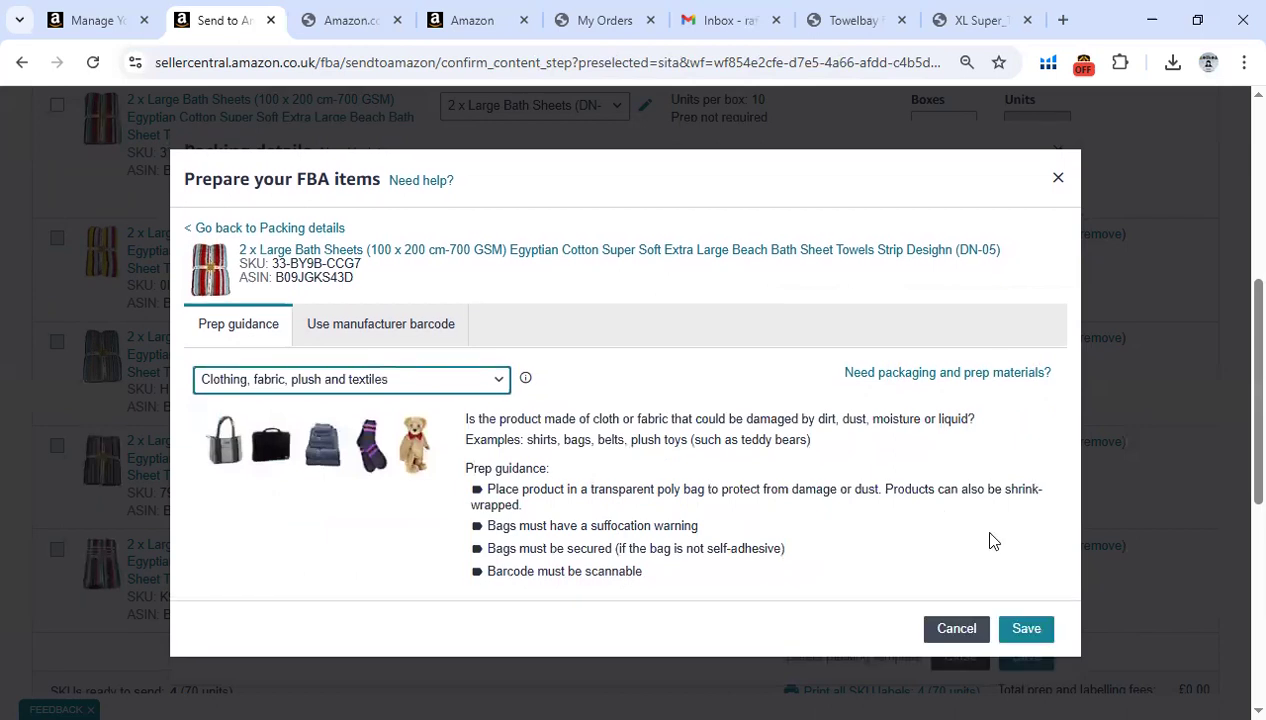
pyautogui.click(1024, 632)
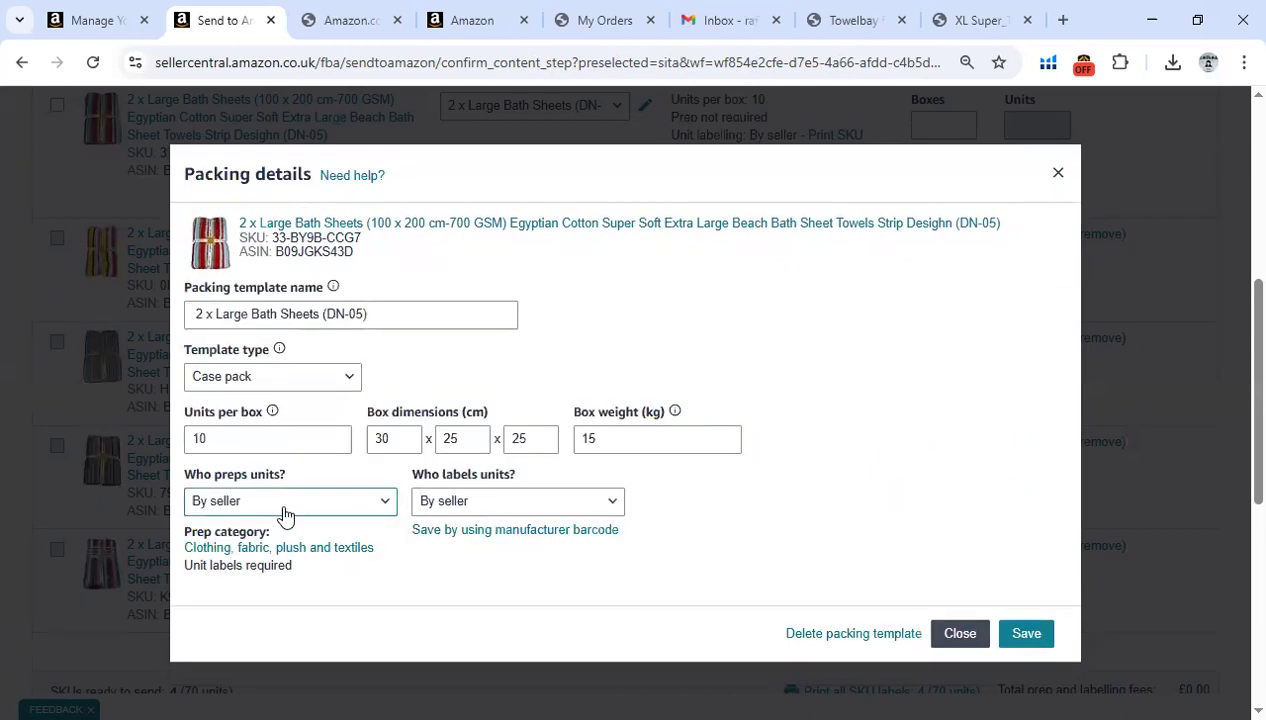
# - Switch the DN-05 bath sheets' unit prep to By Amazon (£0.75 per unit fee), and return it to By seller
pyautogui.click(330, 514)
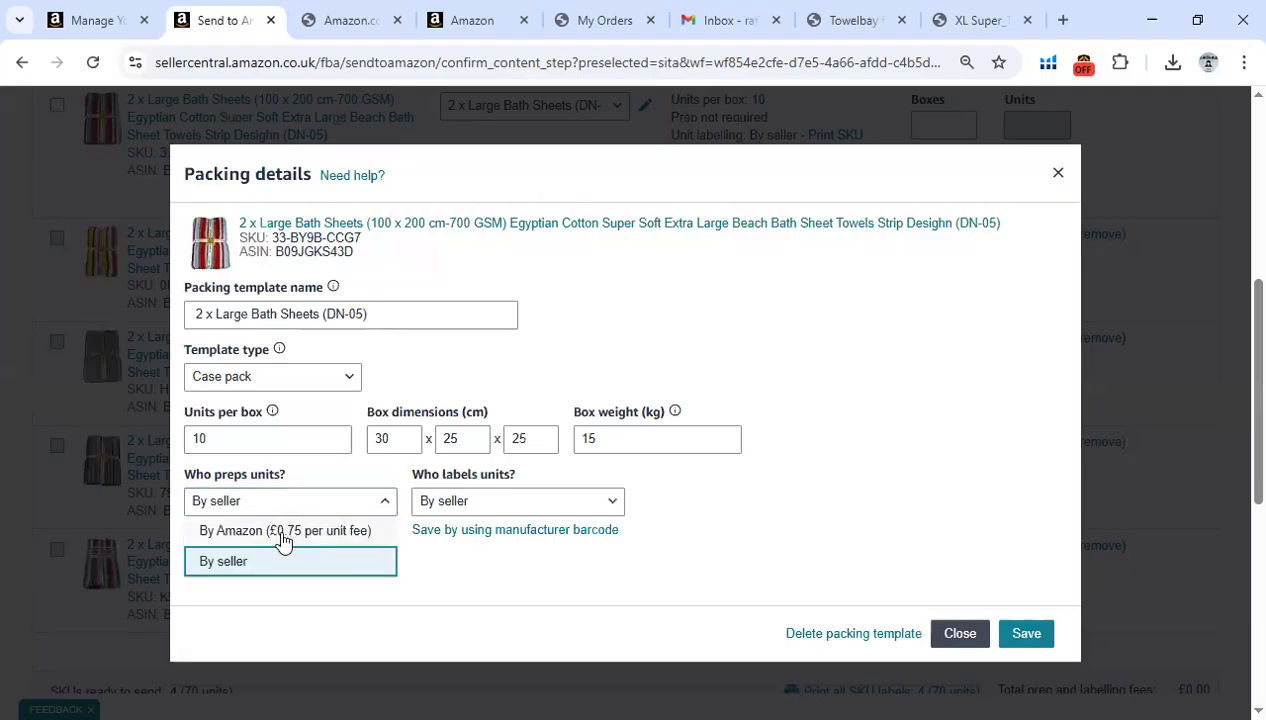
pyautogui.click(284, 536)
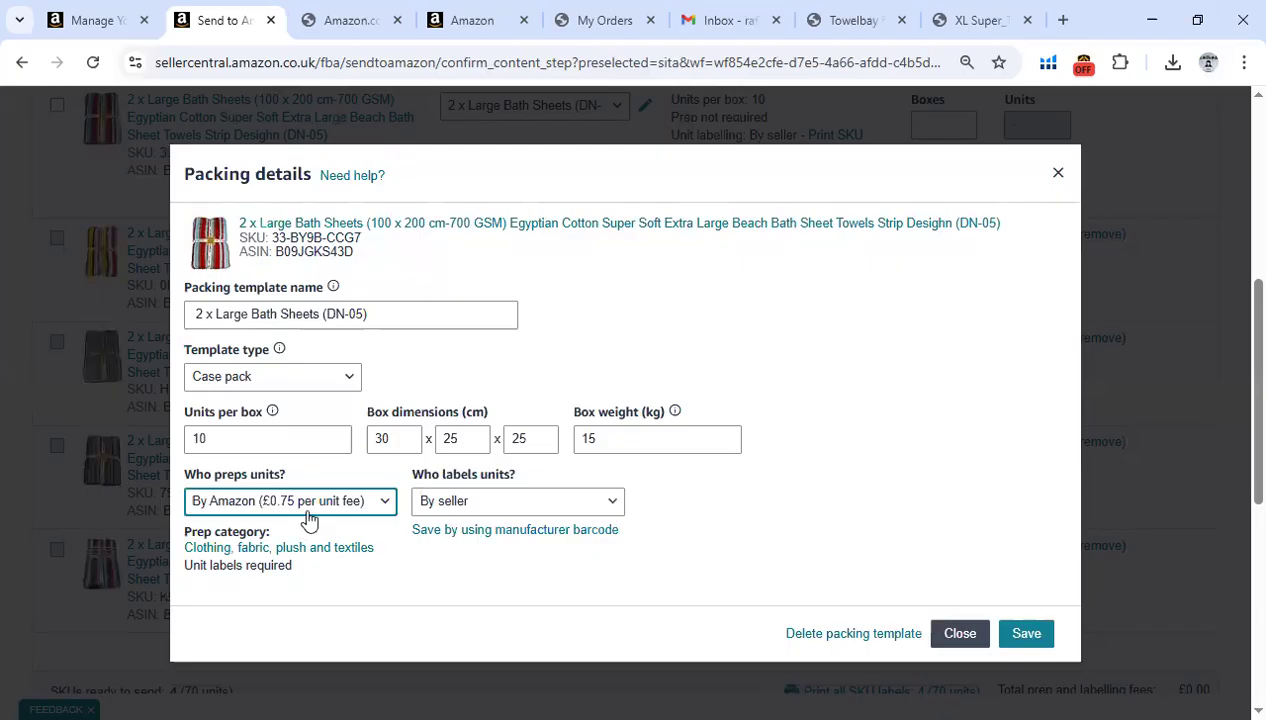
pyautogui.click(386, 507)
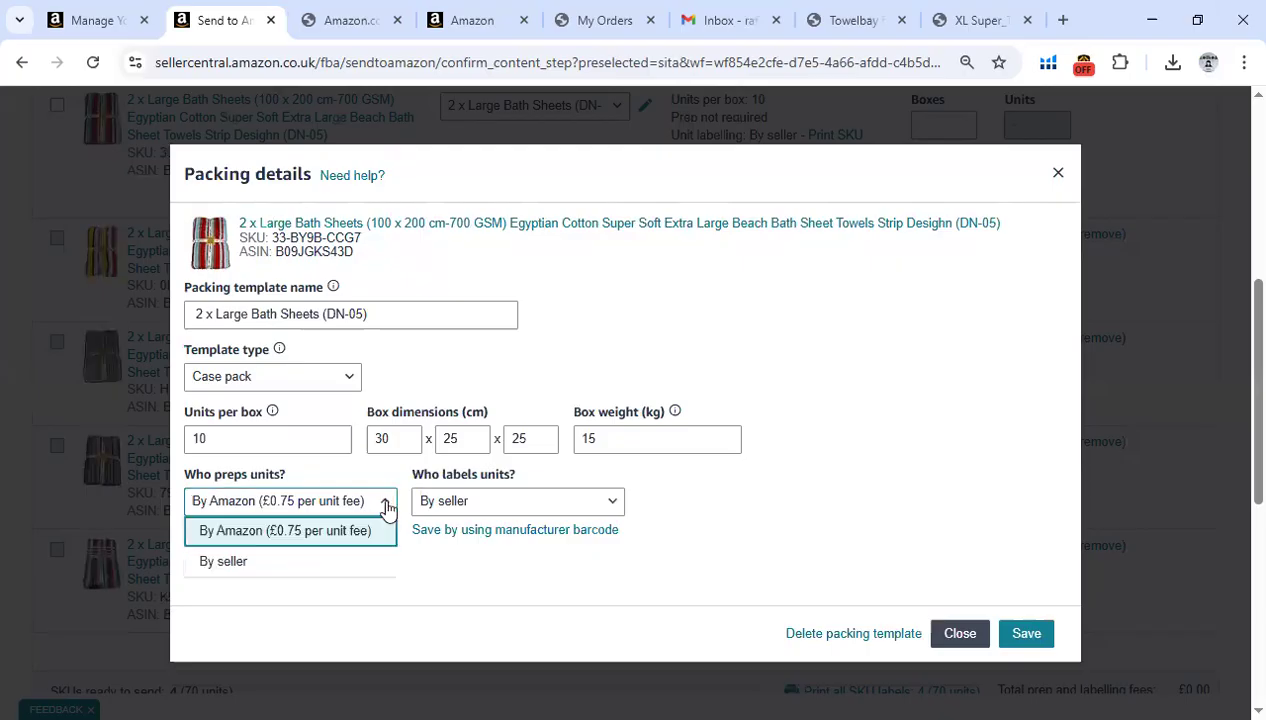
pyautogui.click(248, 561)
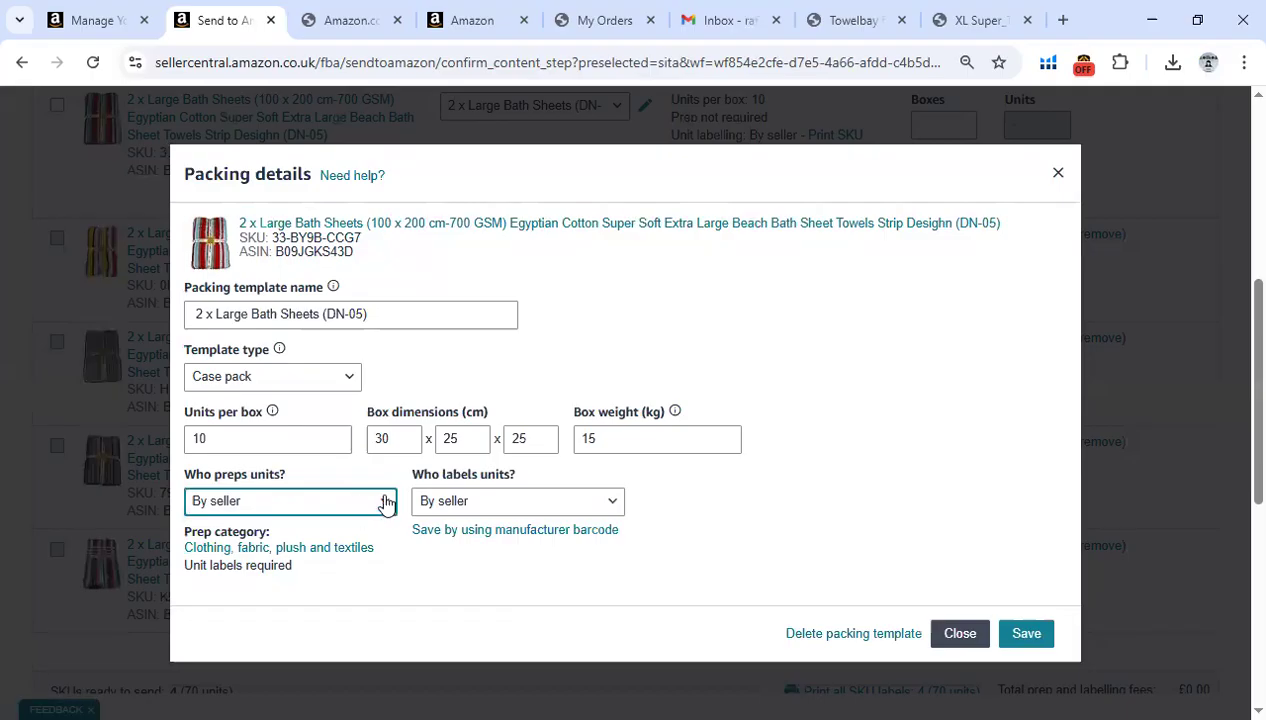
# - Set the DN-05 bath sheets' prep category to No prep needed and save the category
pyautogui.click(275, 548)
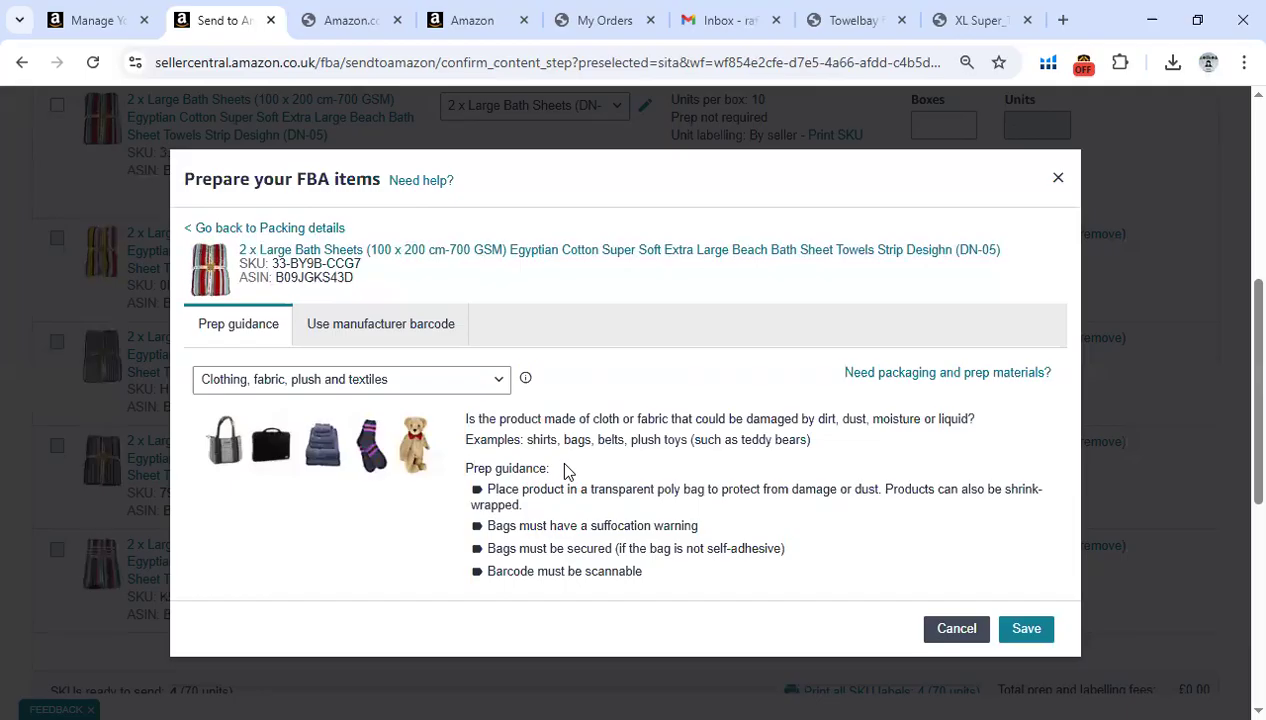
pyautogui.click(426, 383)
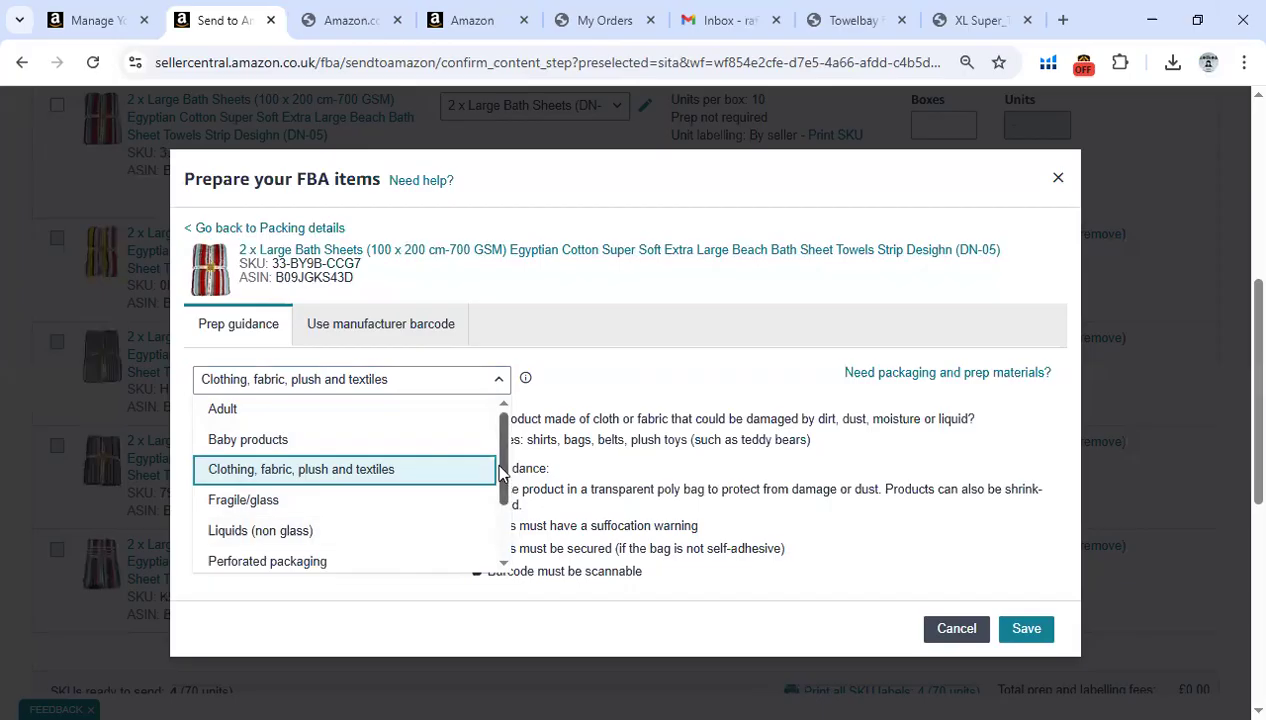
pyautogui.moveTo(502, 473); pyautogui.dragTo(492, 540)
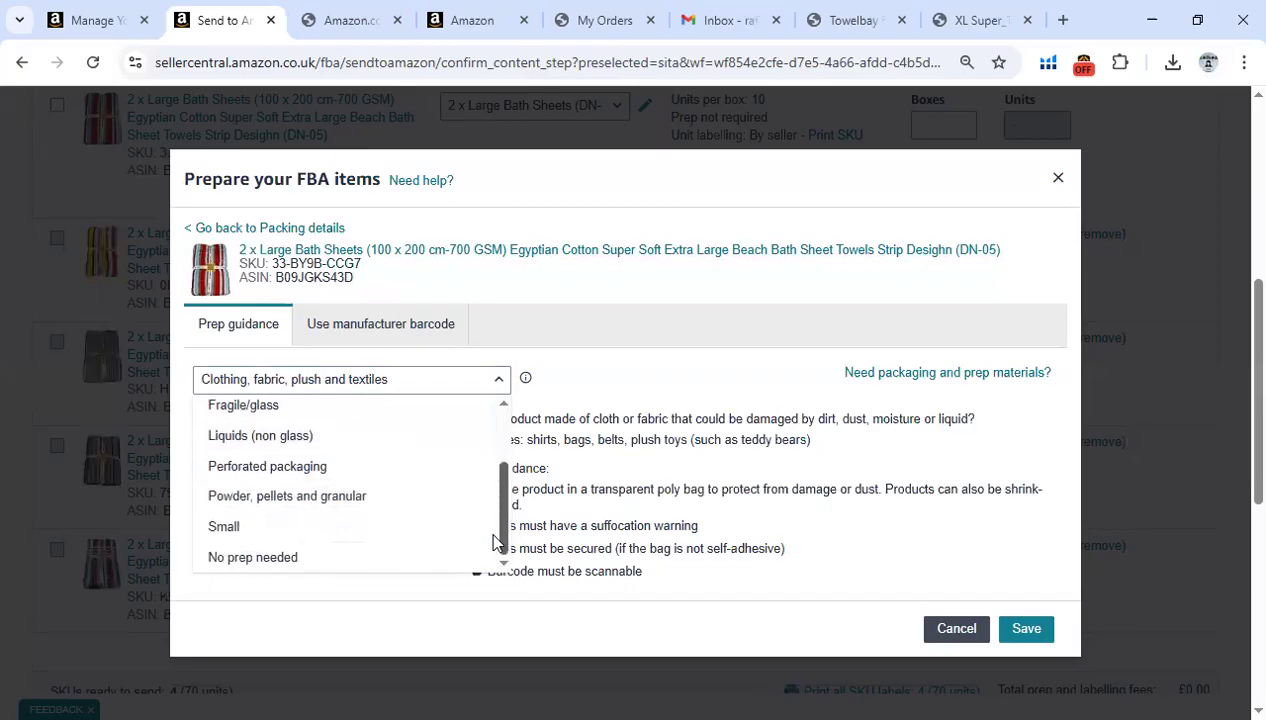
pyautogui.click(251, 557)
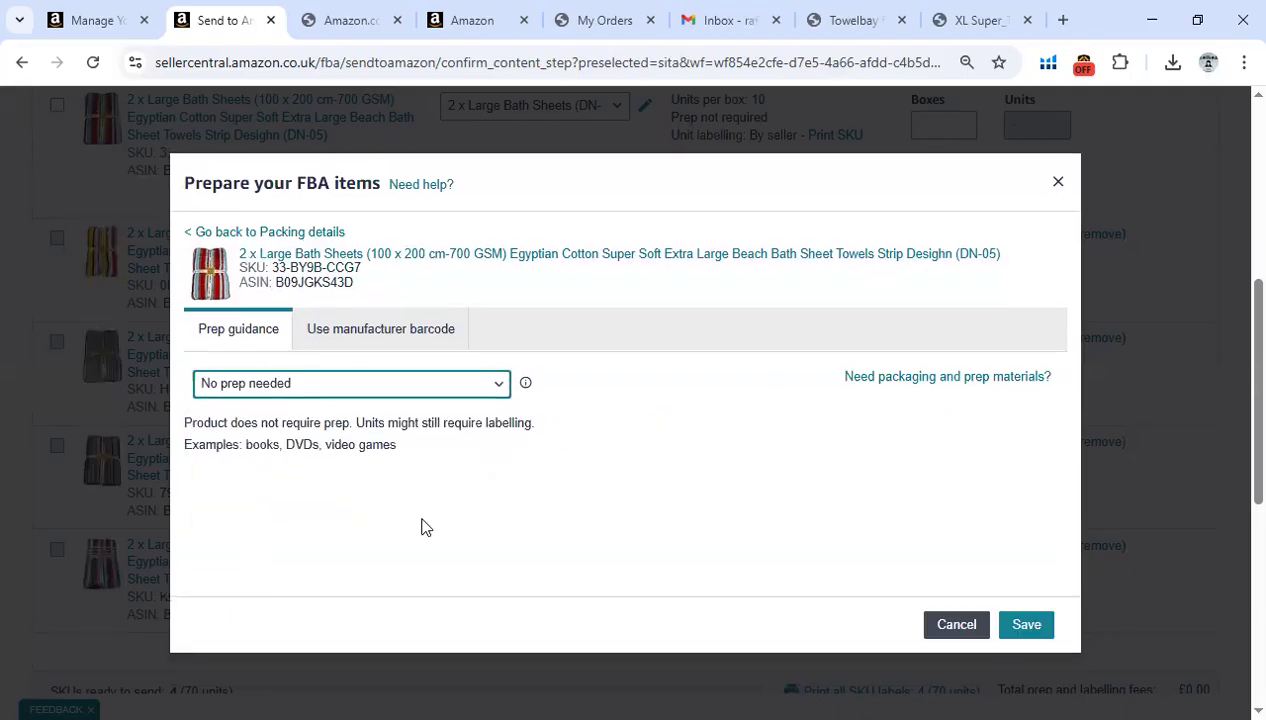
pyautogui.click(1014, 628)
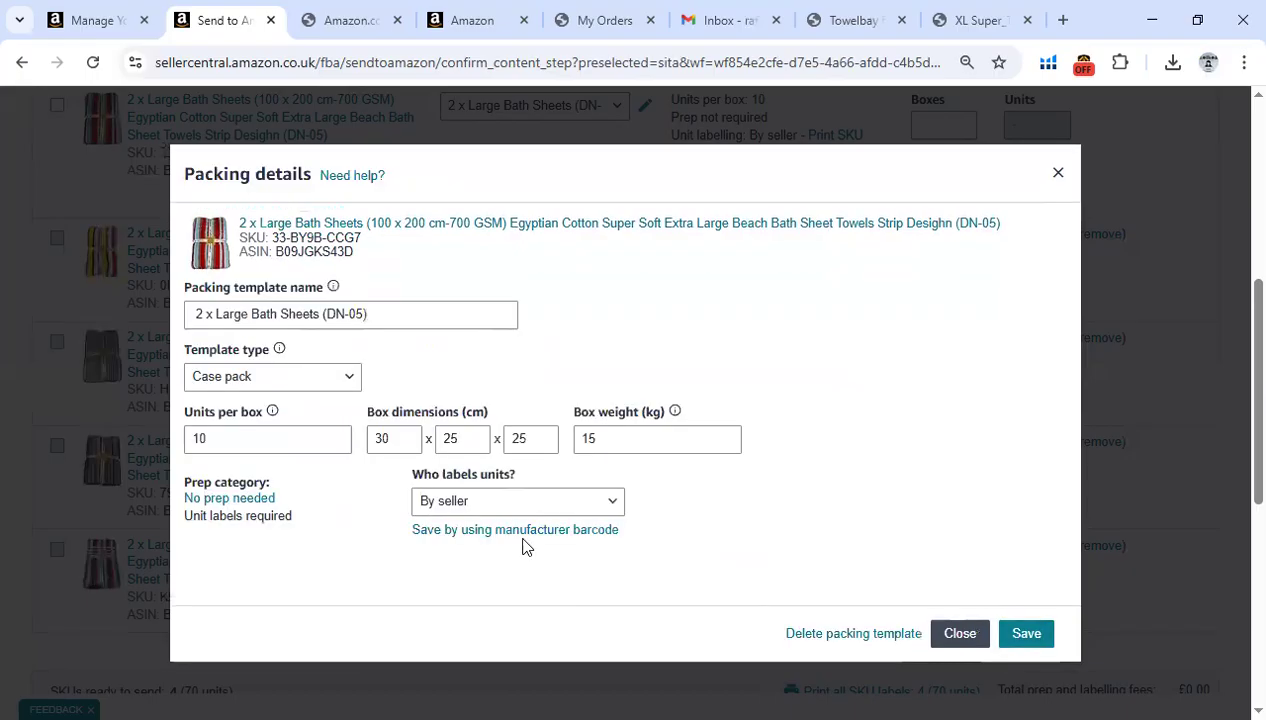
# - Assign unit labelling for the DN-05 bath sheets to Amazon at the £0.38 per unit fee
pyautogui.click(497, 505)
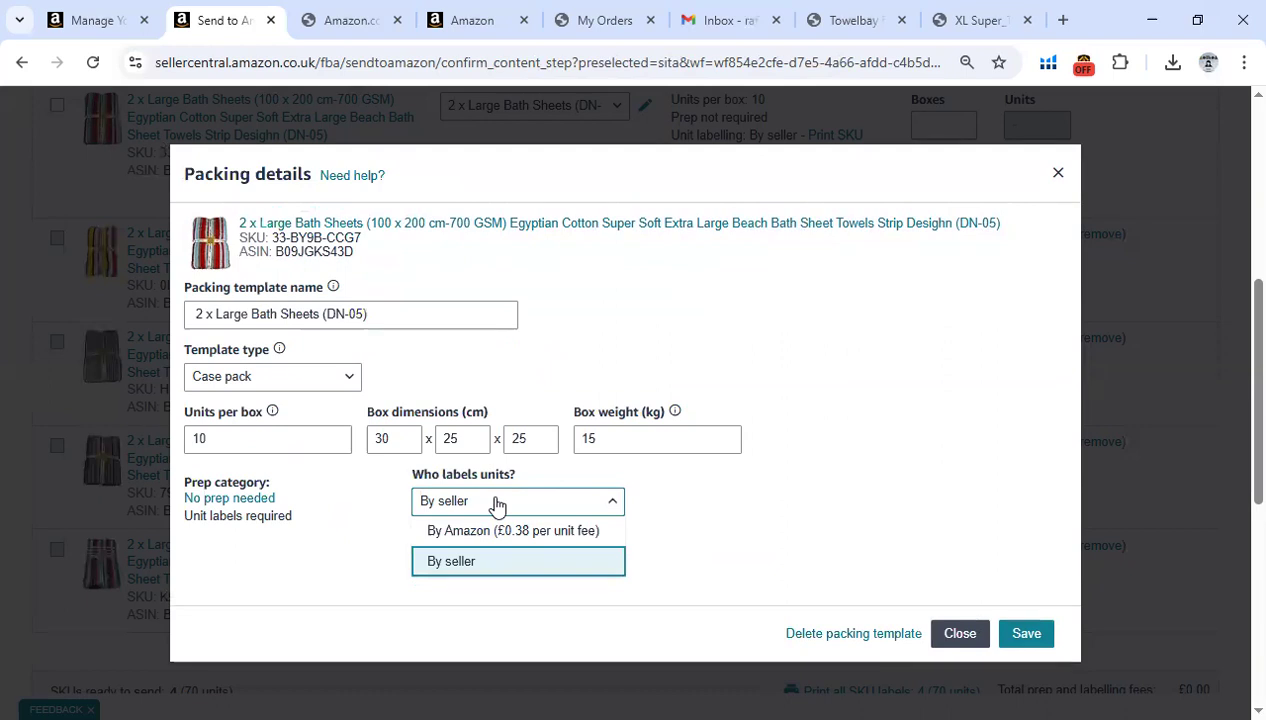
pyautogui.click(541, 530)
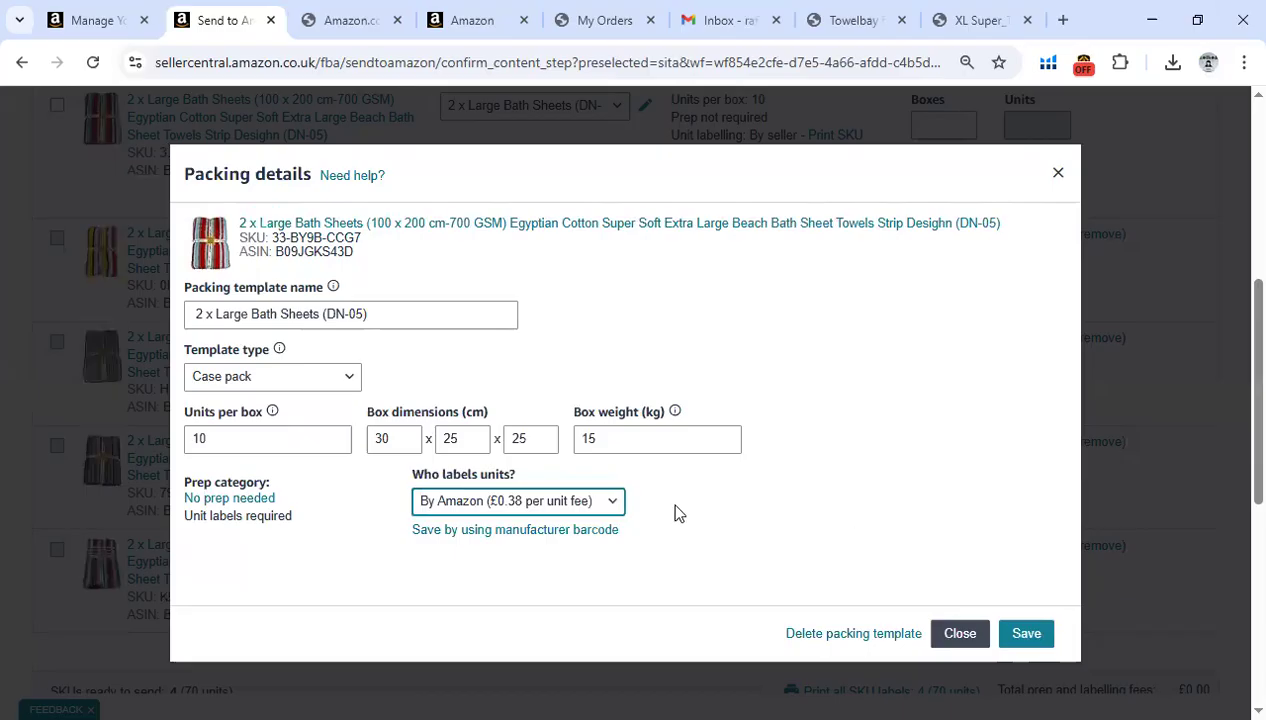
# - Change the DN-05 bath sheets' prep category to Liquids (non glass) and save the category
pyautogui.click(262, 506)
pyautogui.click(410, 390)
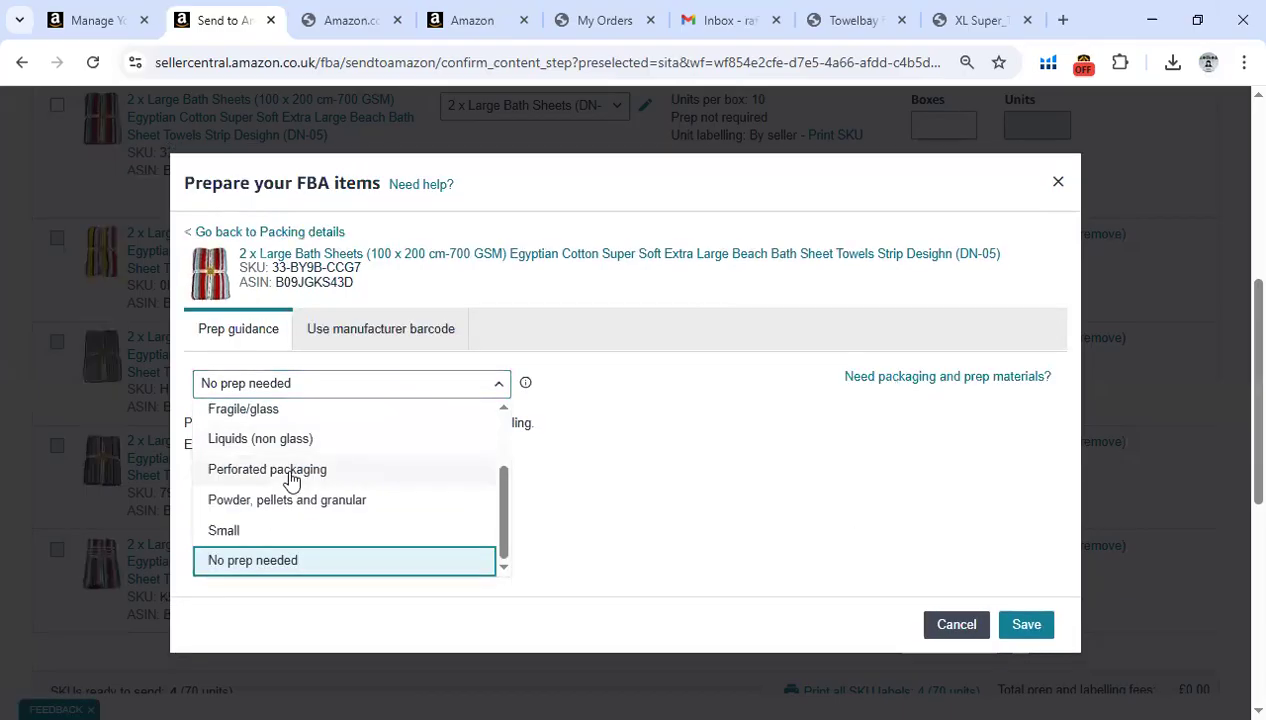
pyautogui.click(497, 508)
pyautogui.click(421, 391)
pyautogui.moveTo(500, 486)
pyautogui.mouseDown()
pyautogui.moveTo(503, 440)
pyautogui.moveTo(497, 488)
pyautogui.mouseUp()
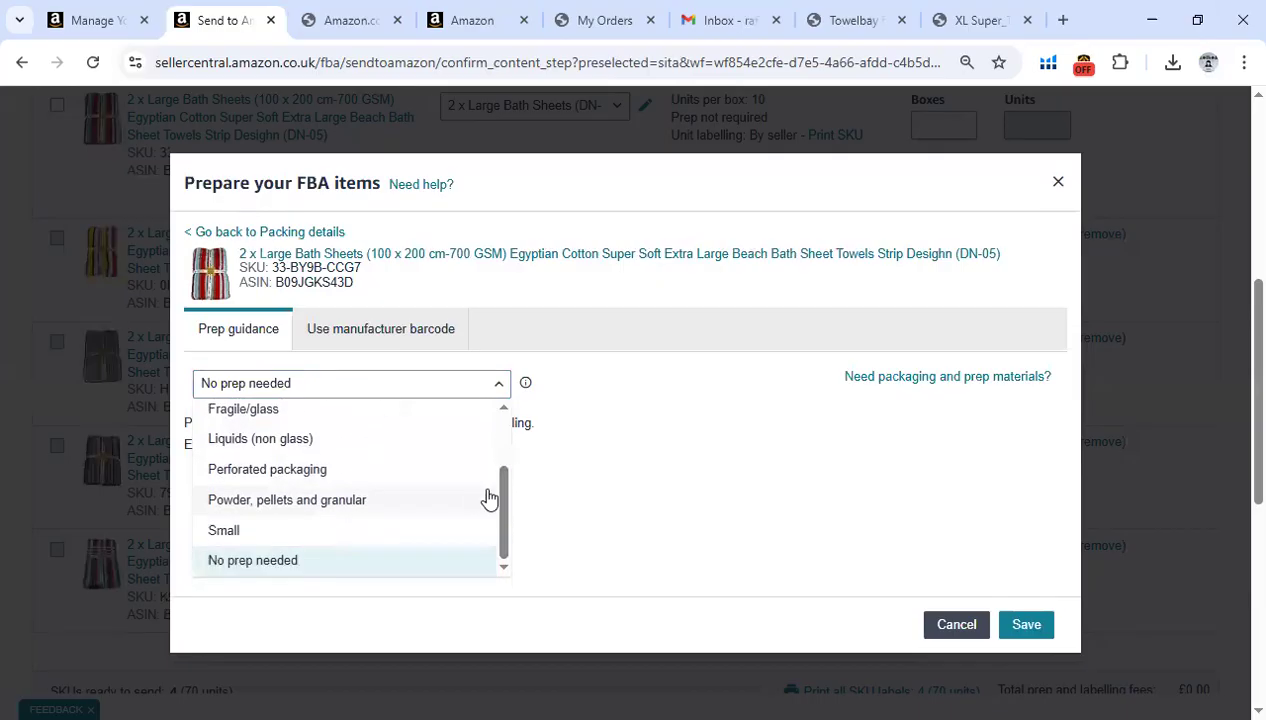
pyautogui.click(247, 441)
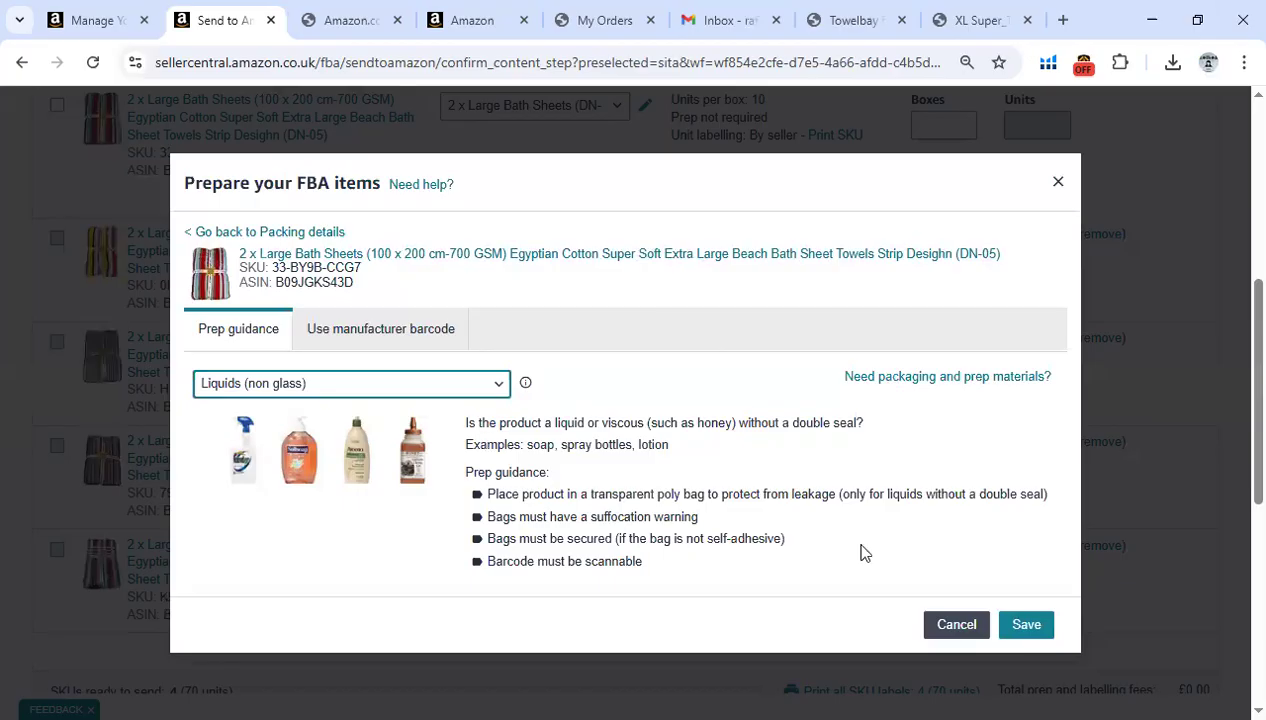
pyautogui.click(1010, 628)
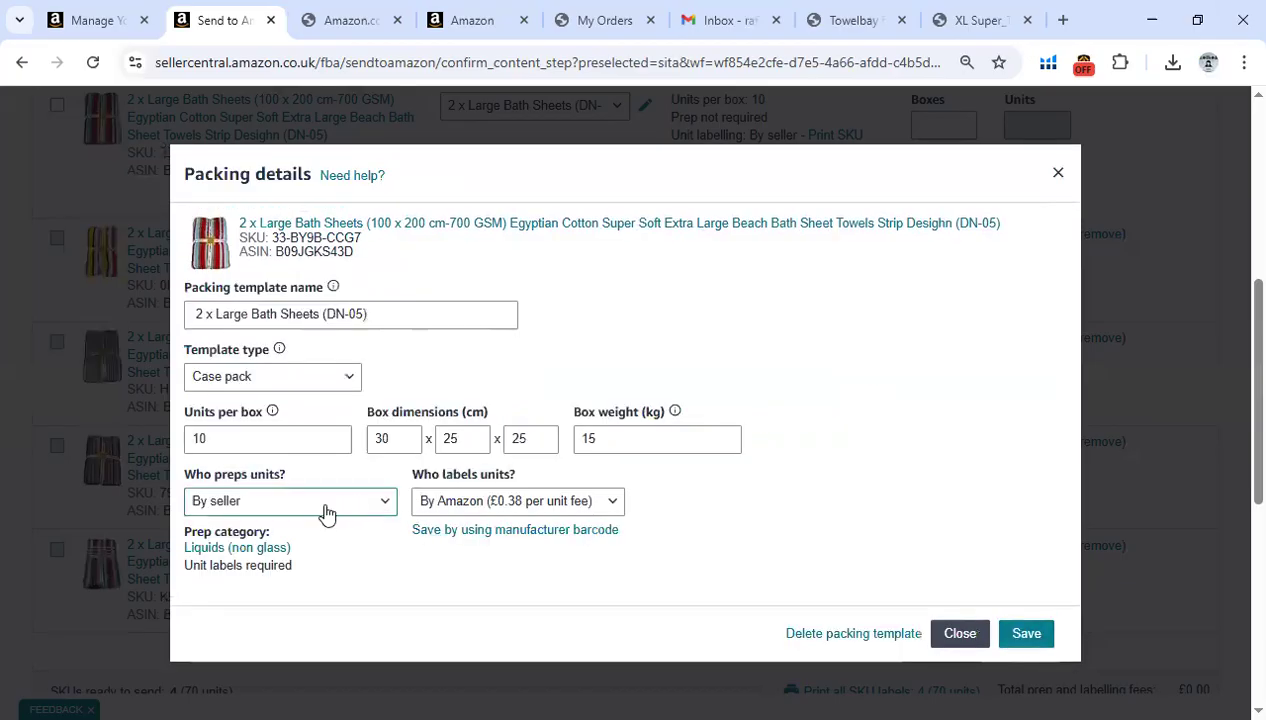
# - Try unit prep by Amazon (£0.75 per unit fee) for the Liquids category, and set it back to By seller
pyautogui.click(295, 510)
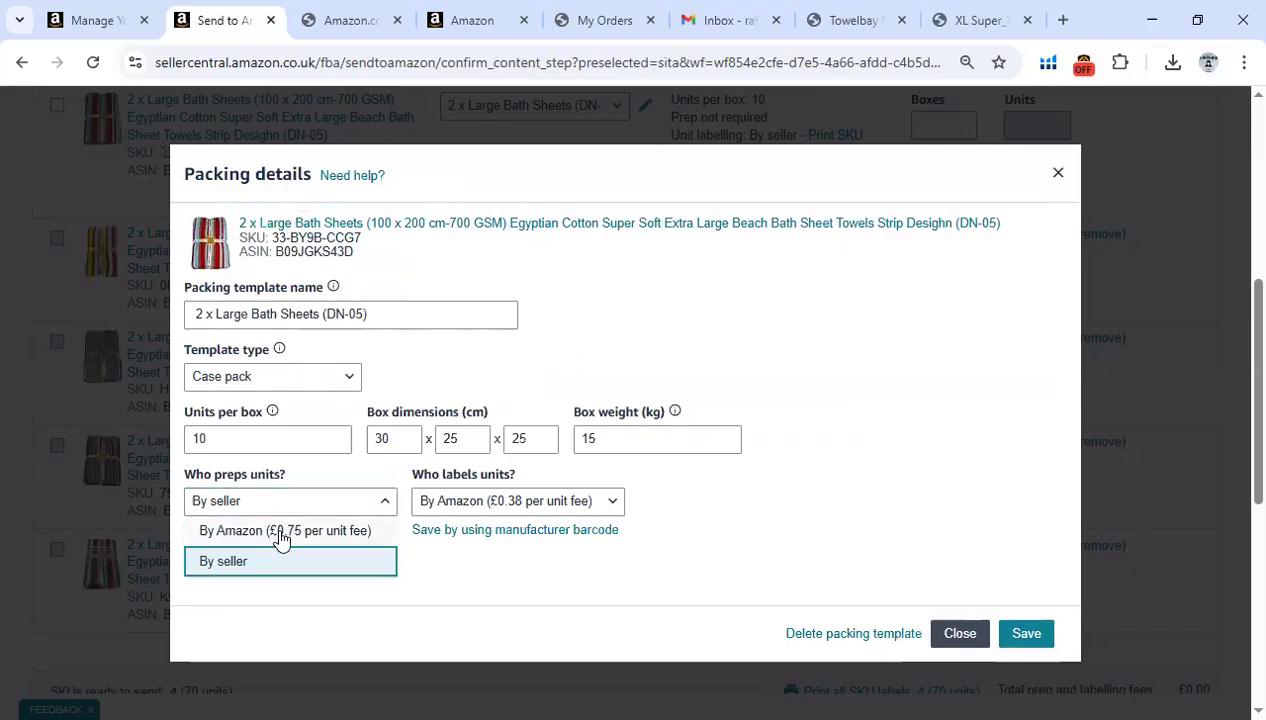
pyautogui.click(283, 530)
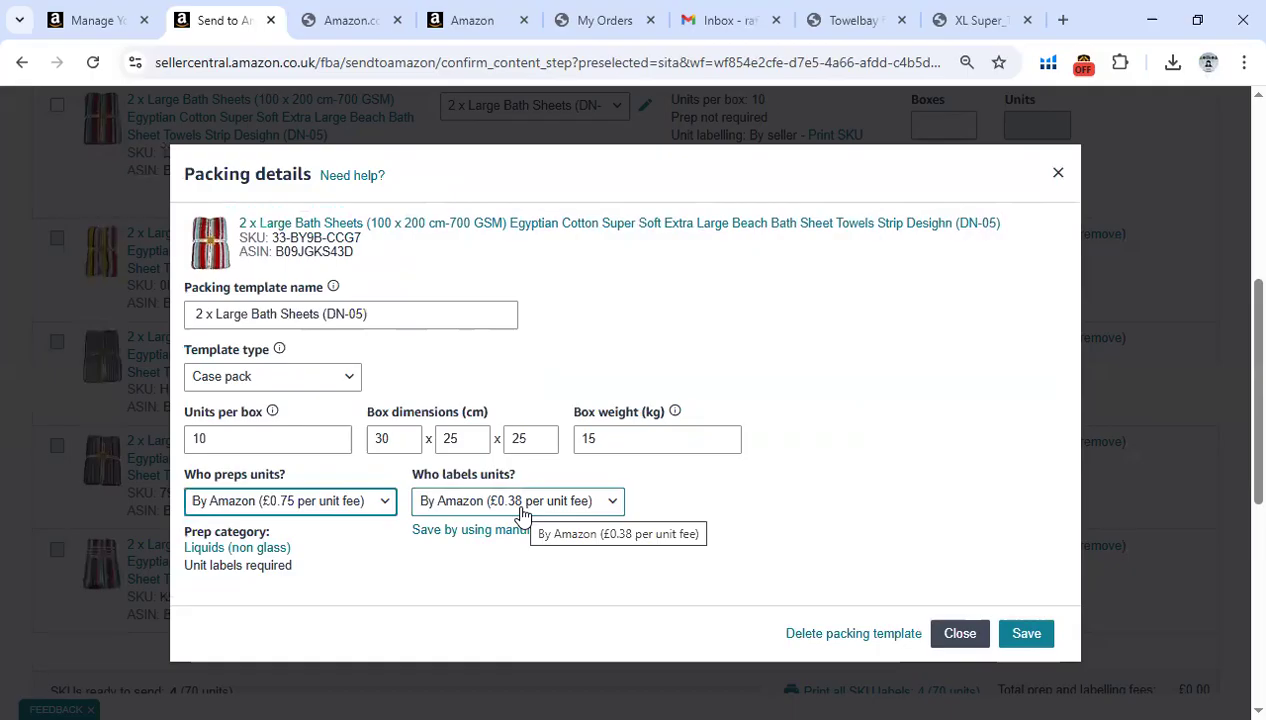
pyautogui.click(385, 502)
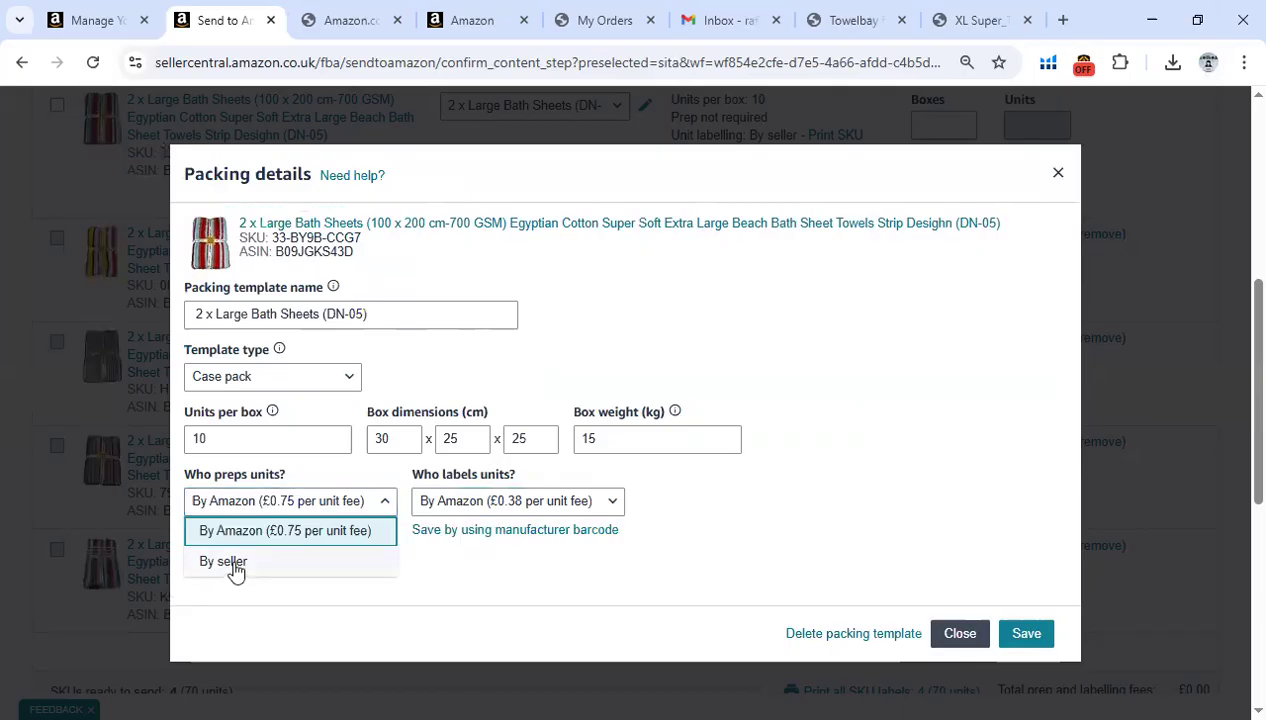
pyautogui.click(387, 503)
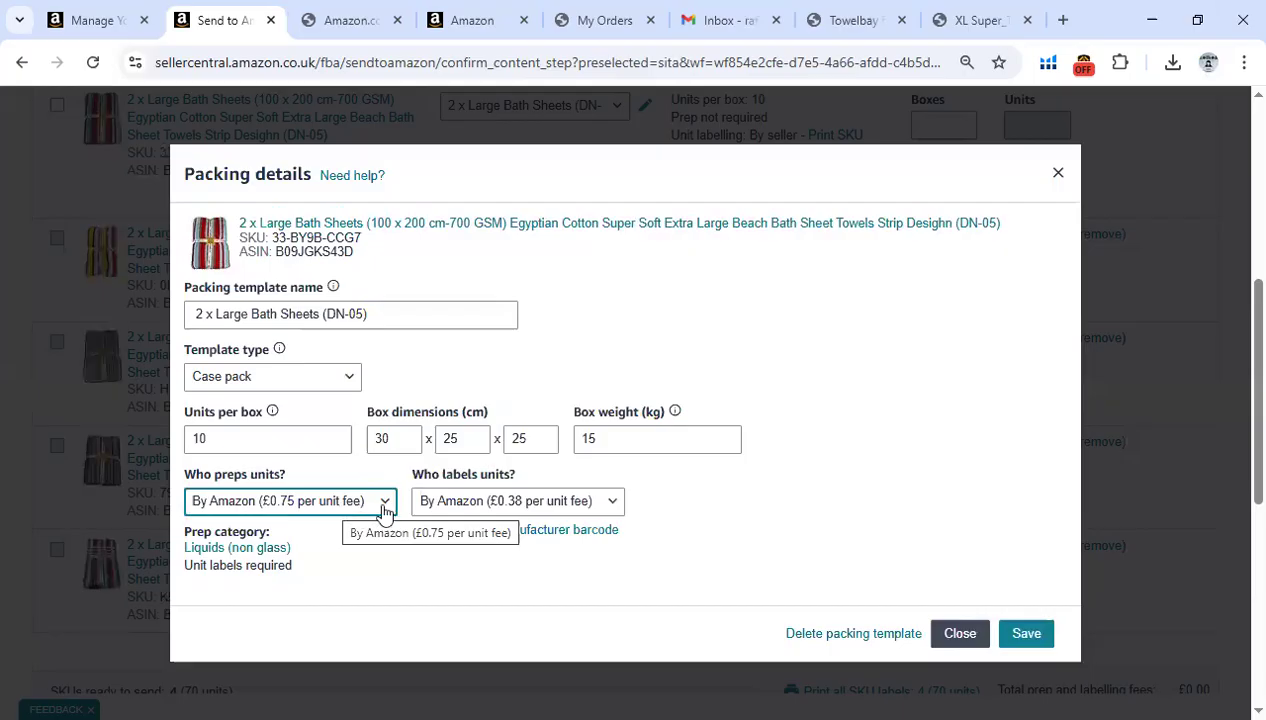
pyautogui.click(379, 506)
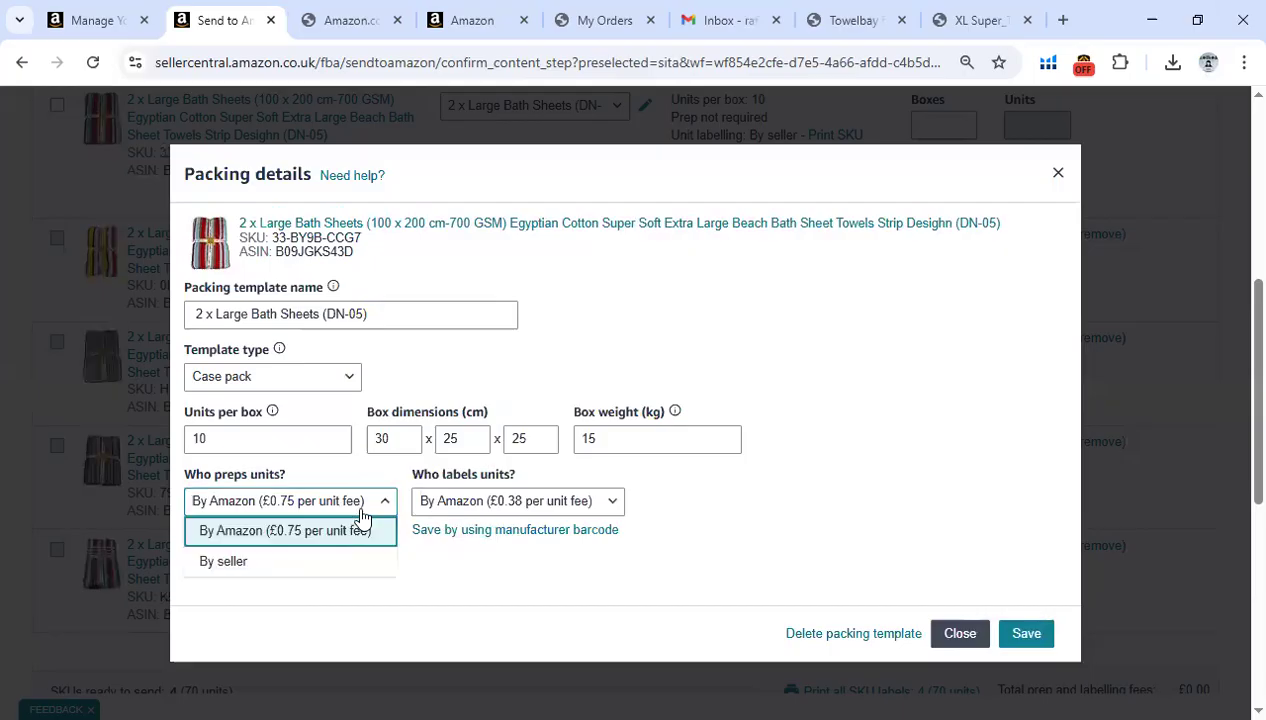
pyautogui.click(255, 566)
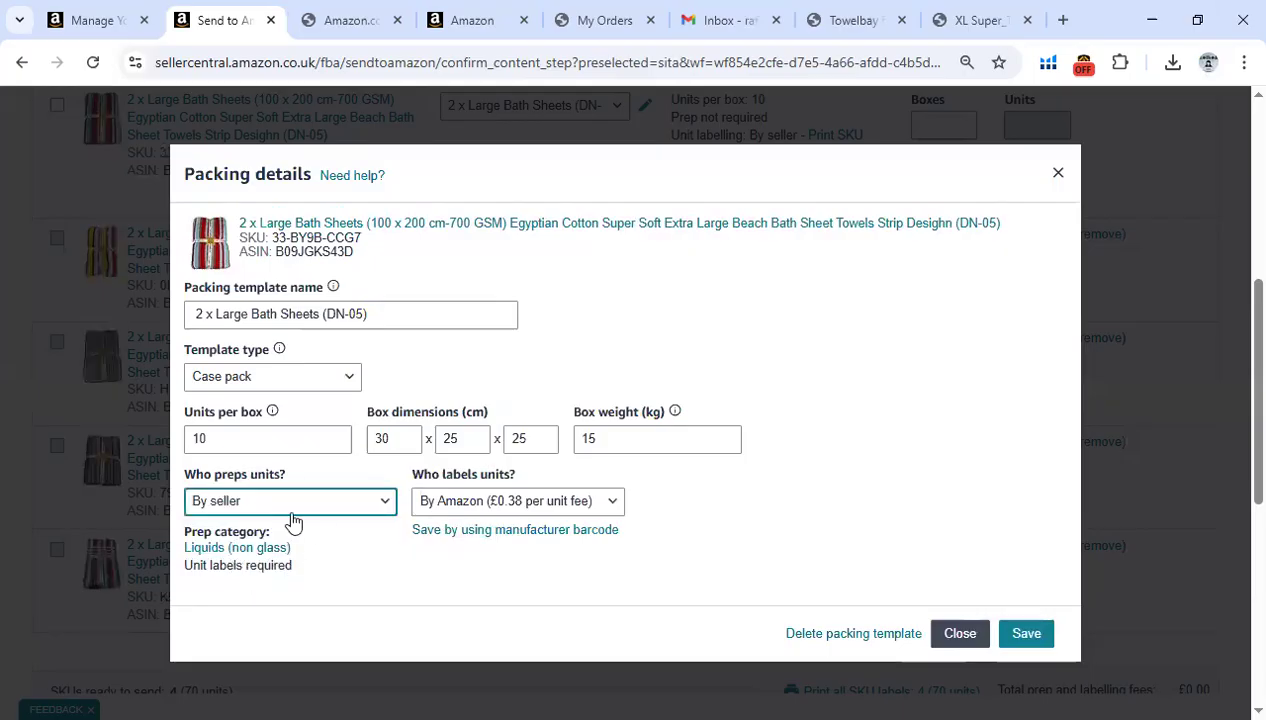
# - Set the DN-05 prep category to Clothing, fabric, plush and textiles, and save the category and the packing details
pyautogui.click(247, 550)
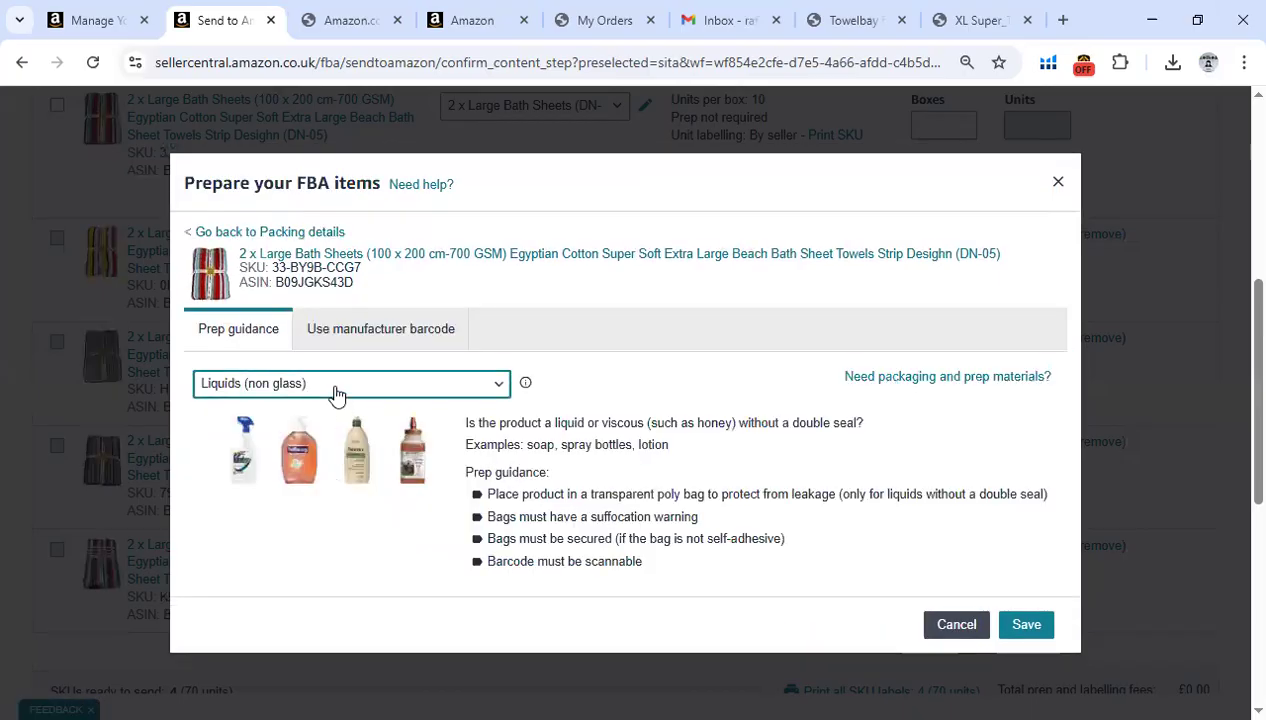
pyautogui.click(333, 386)
pyautogui.click(301, 475)
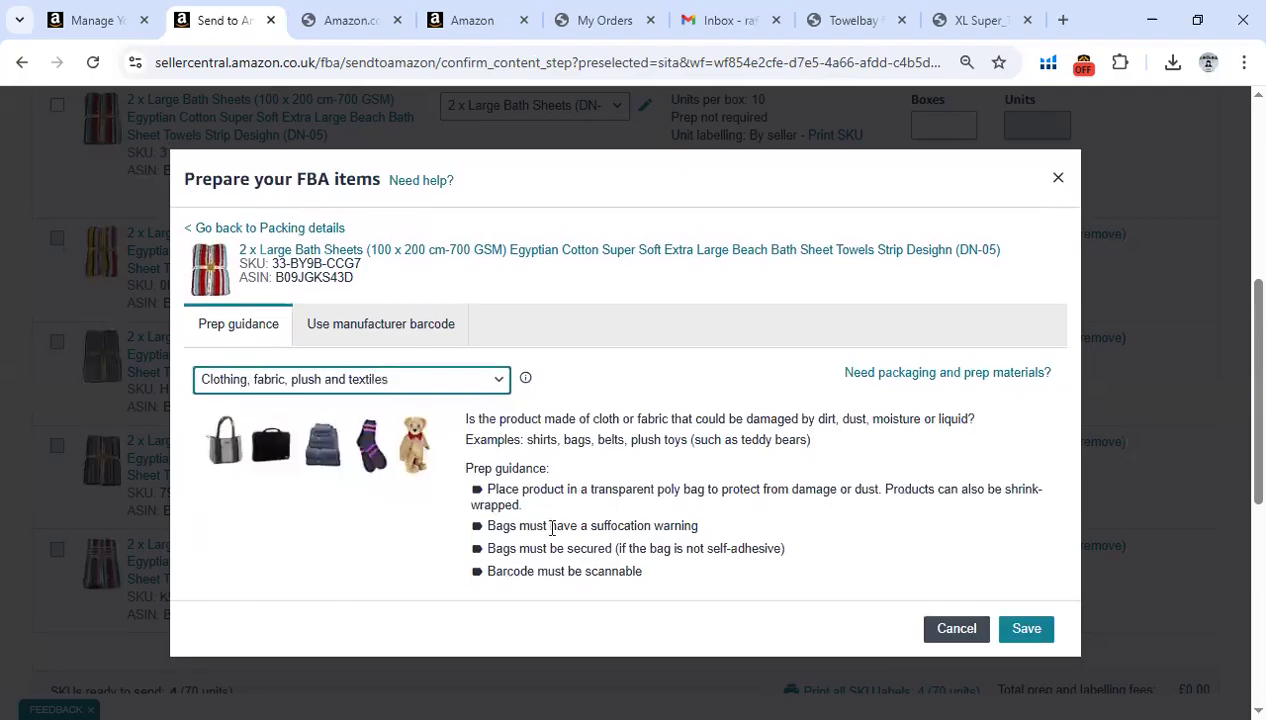
pyautogui.click(1005, 630)
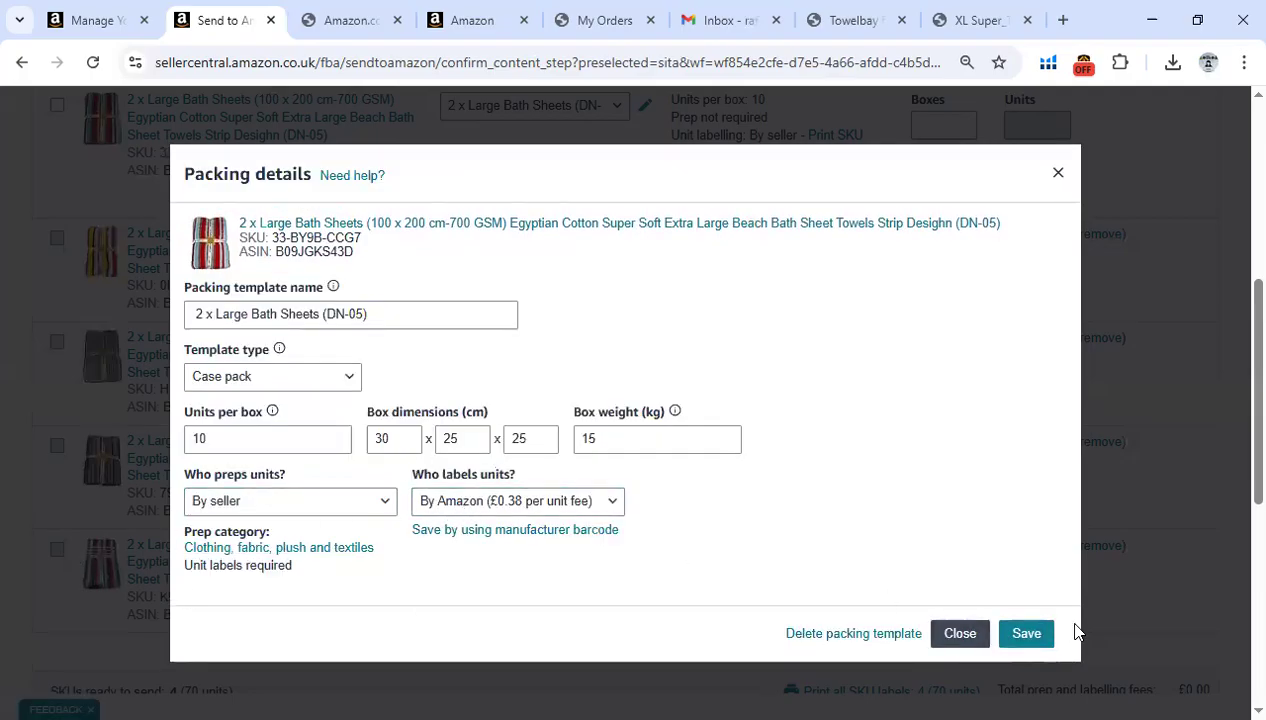
pyautogui.click(1024, 636)
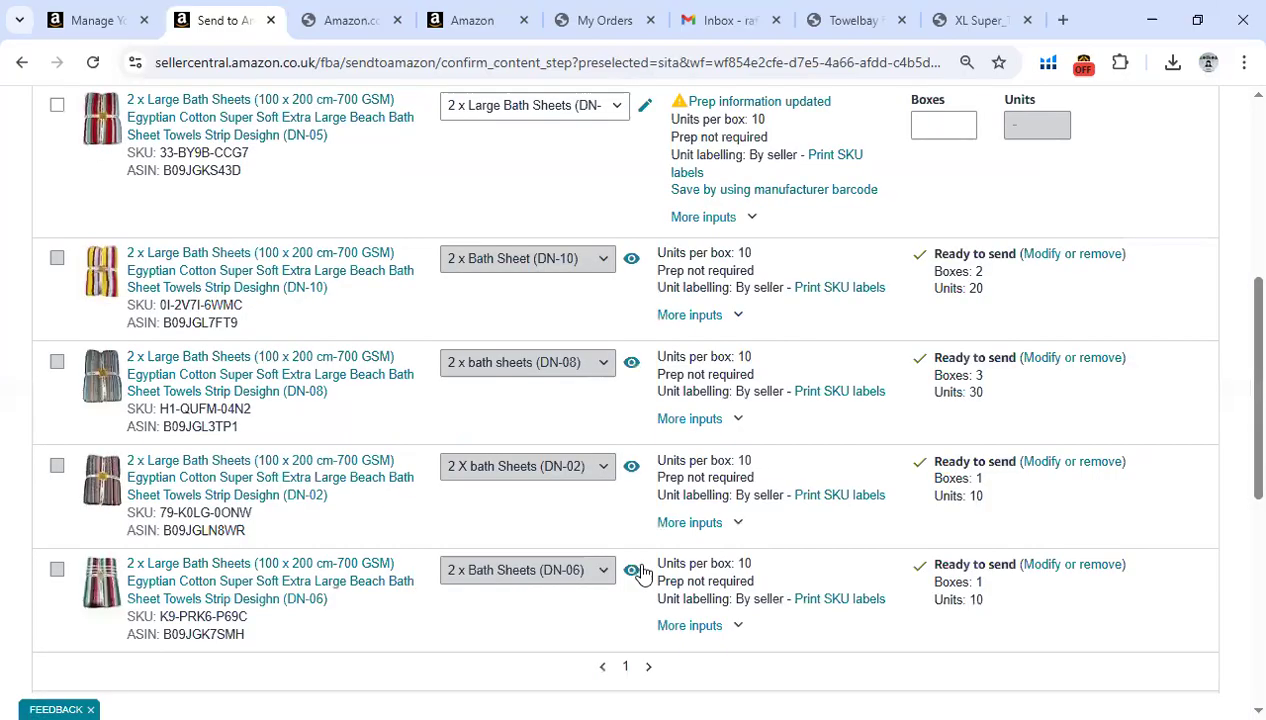
pyautogui.scroll(3, 757, 514)
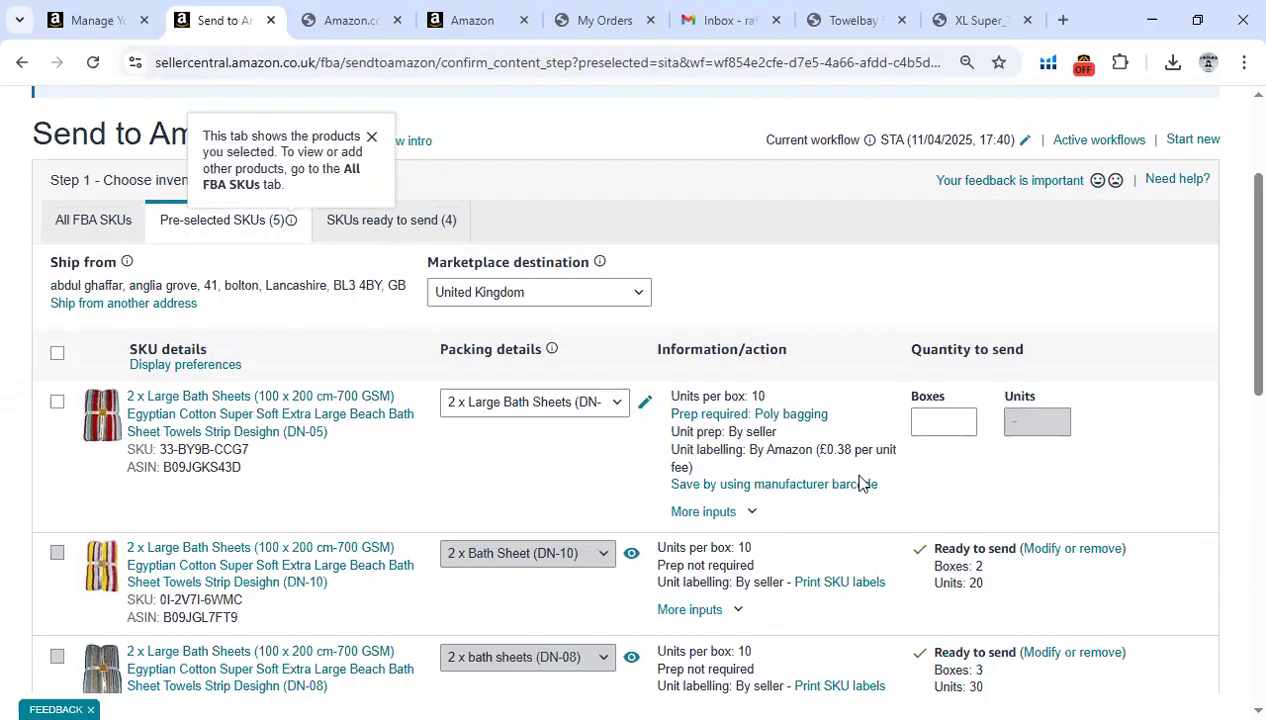
# - Reopen the ready-to-send DN-10 bath sheets for modification, assign their unit labelling to Amazon (£0.38 per unit fee), and save the packing details
pyautogui.scroll(-2, 862, 467)
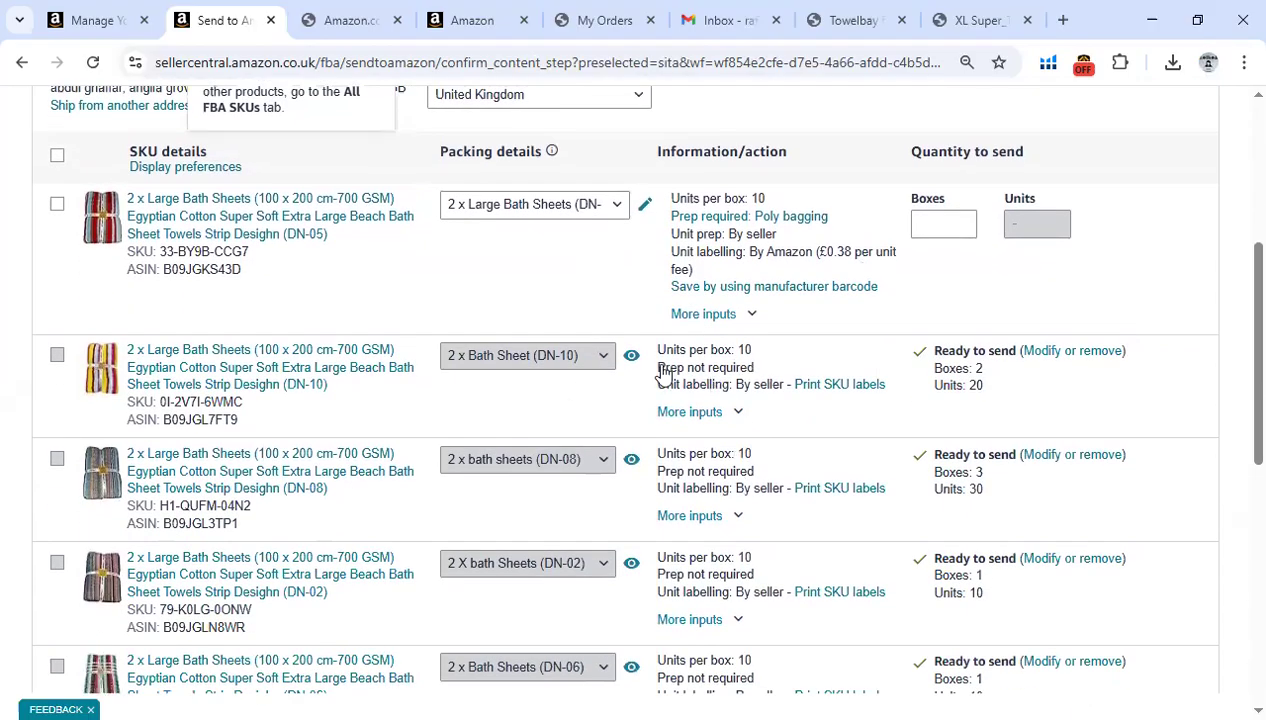
pyautogui.click(1060, 353)
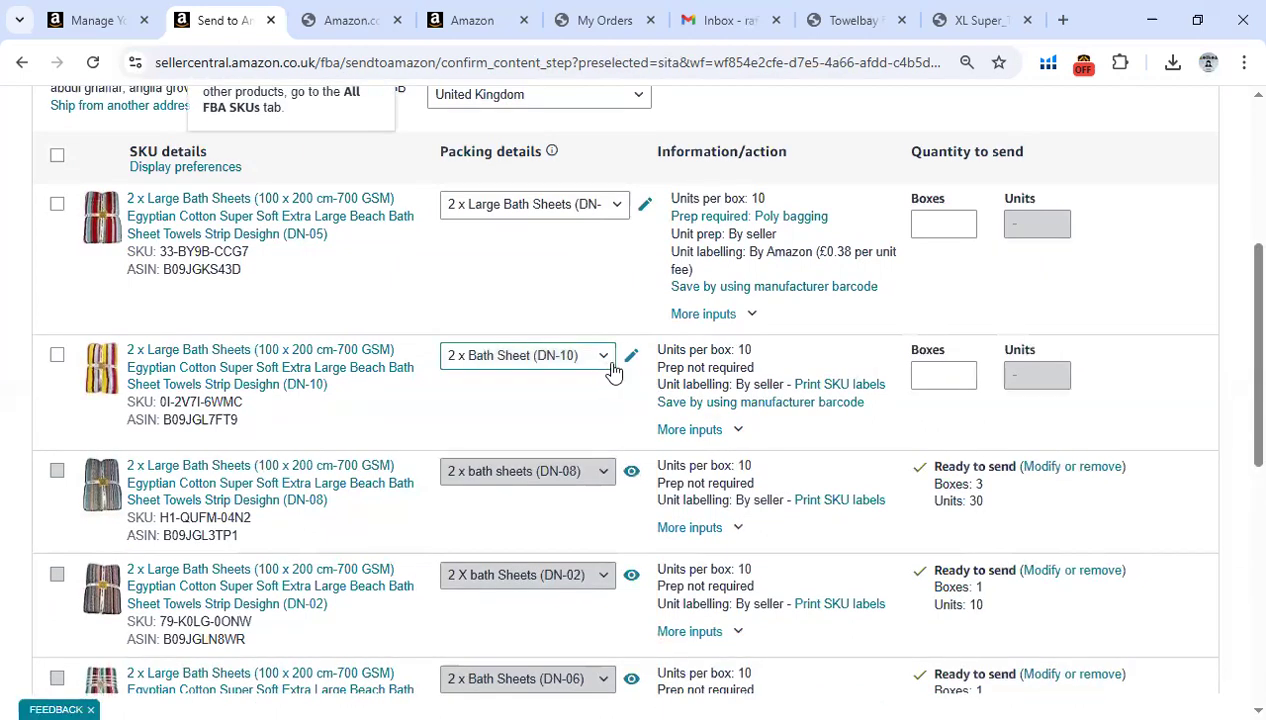
pyautogui.click(632, 362)
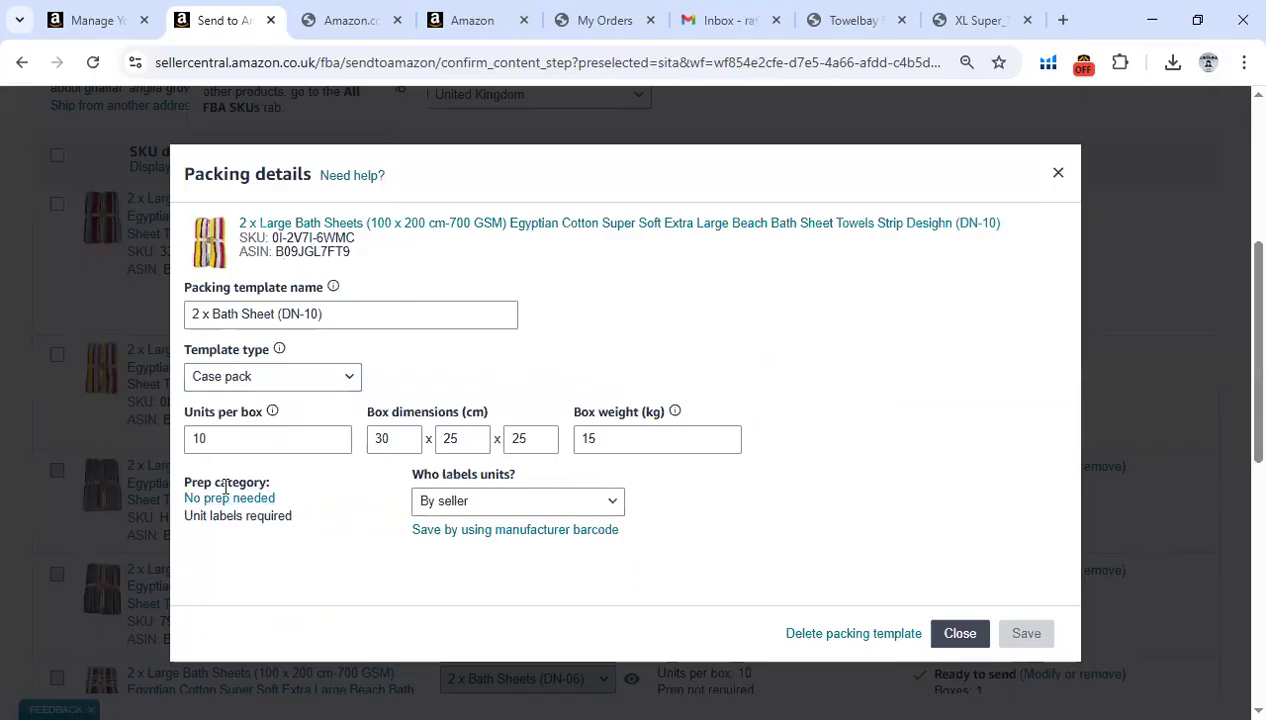
pyautogui.click(503, 505)
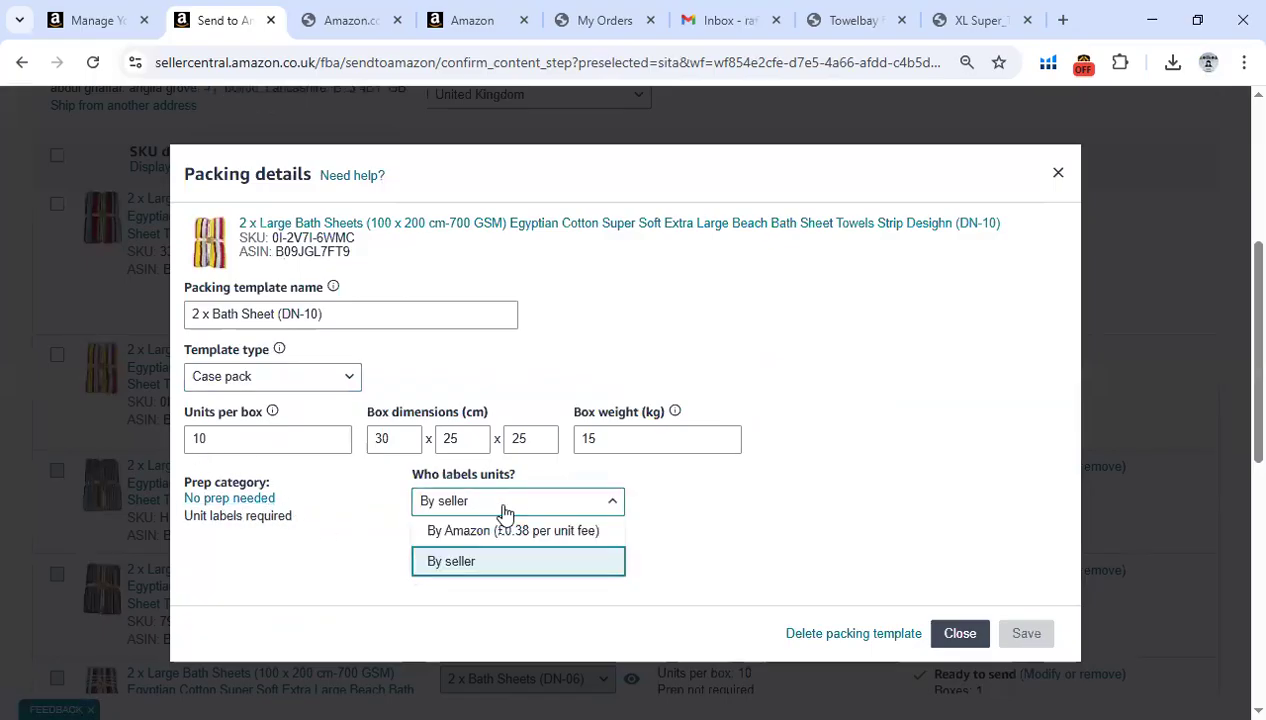
pyautogui.click(485, 532)
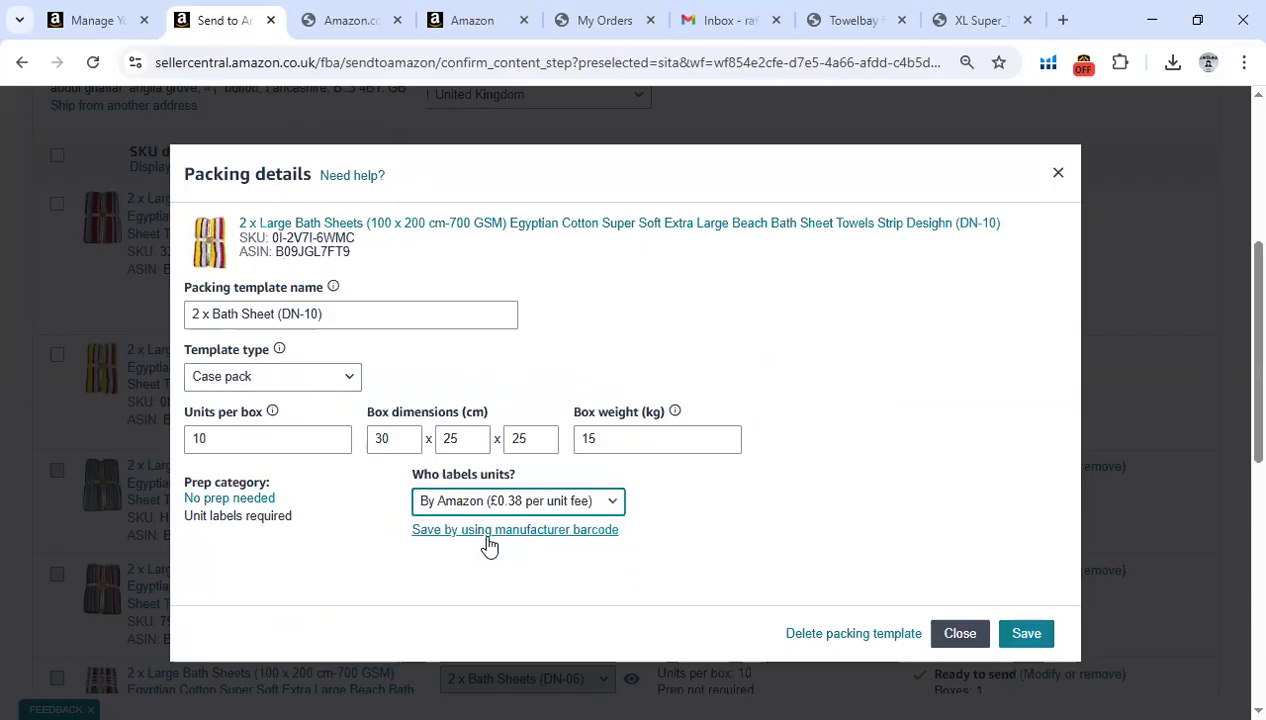
pyautogui.click(1026, 634)
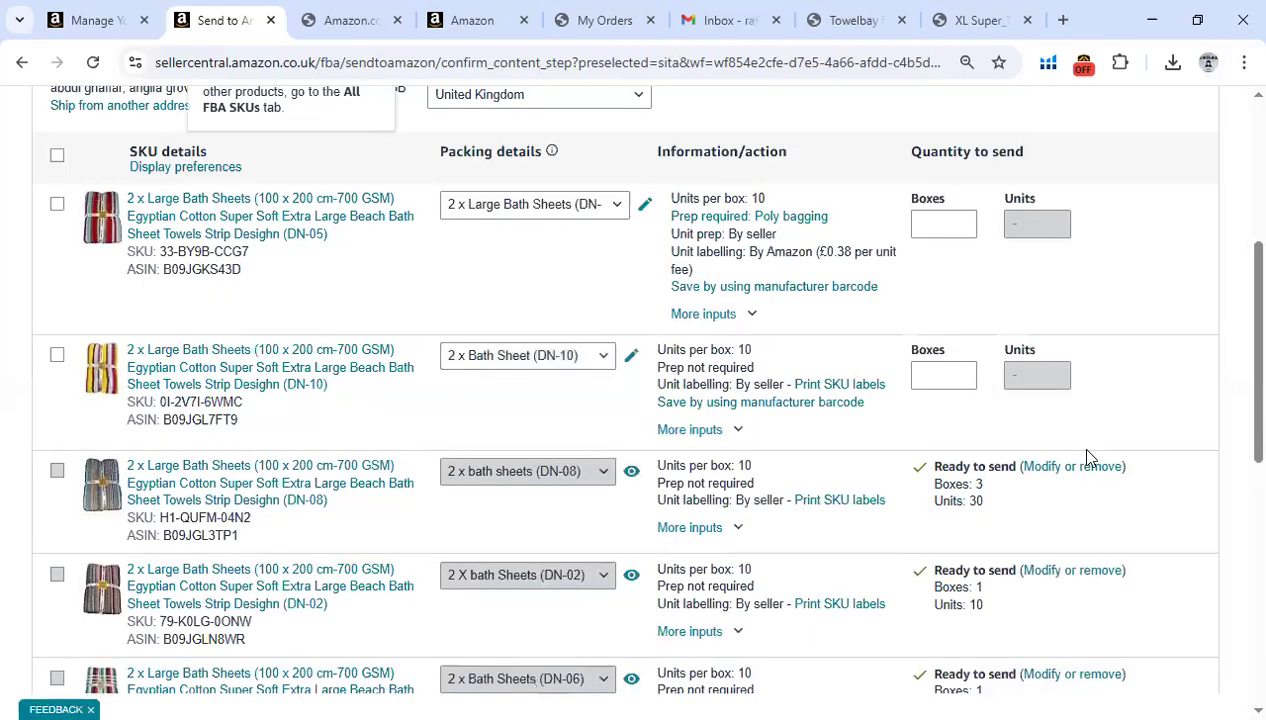
# - Reopen the ready-to-send DN-08 bath sheets for modification, assign their unit labelling to Amazon (£0.38 per unit fee), and save the packing details
pyautogui.click(1068, 486)
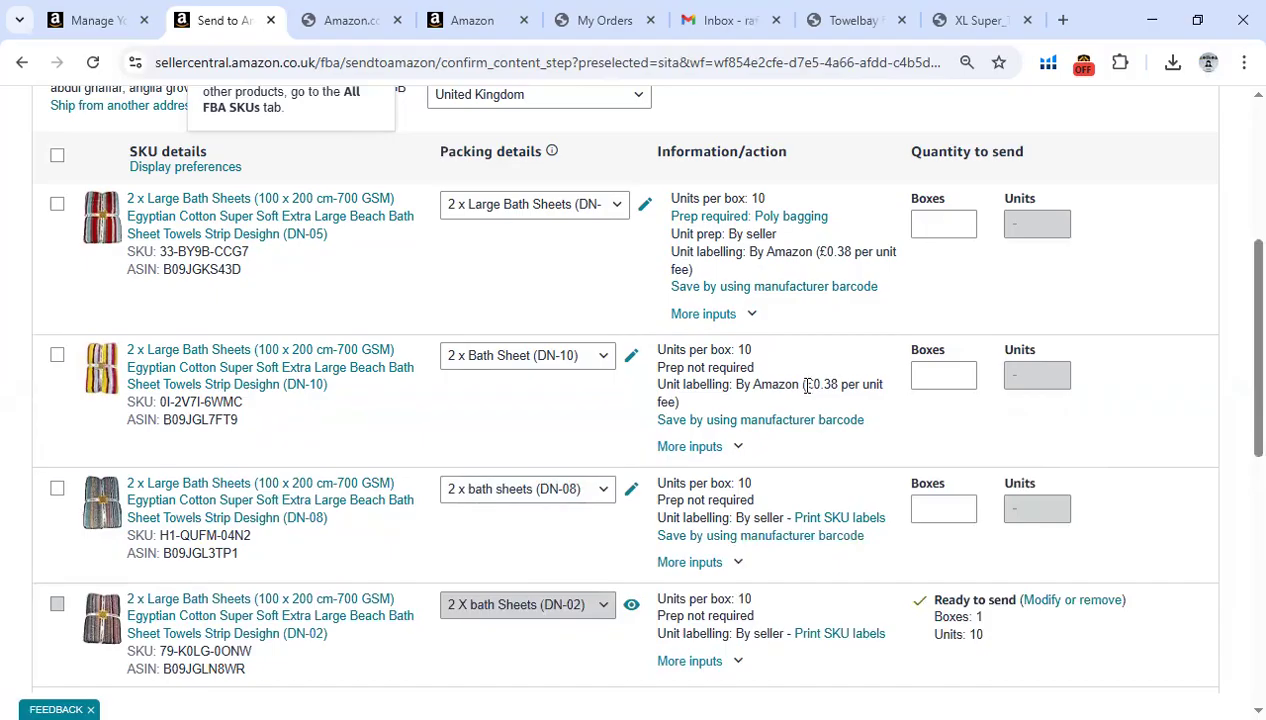
pyautogui.click(632, 492)
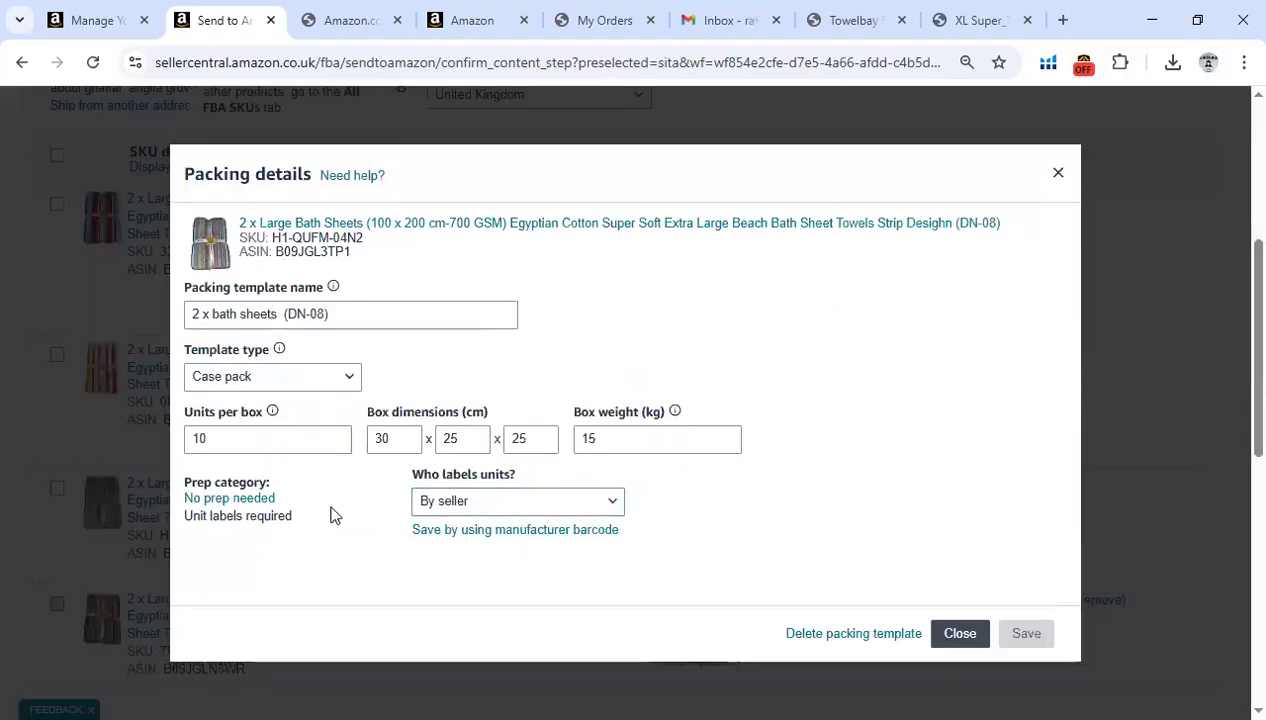
pyautogui.click(465, 531)
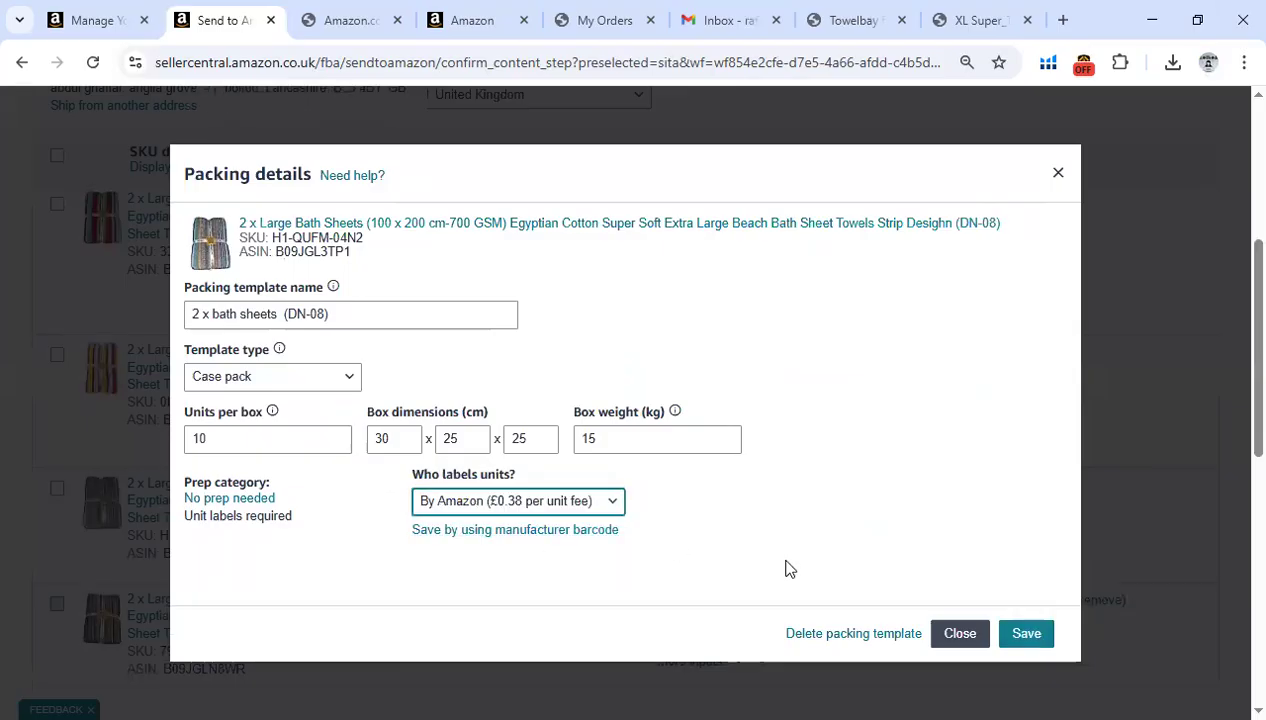
pyautogui.click(1027, 634)
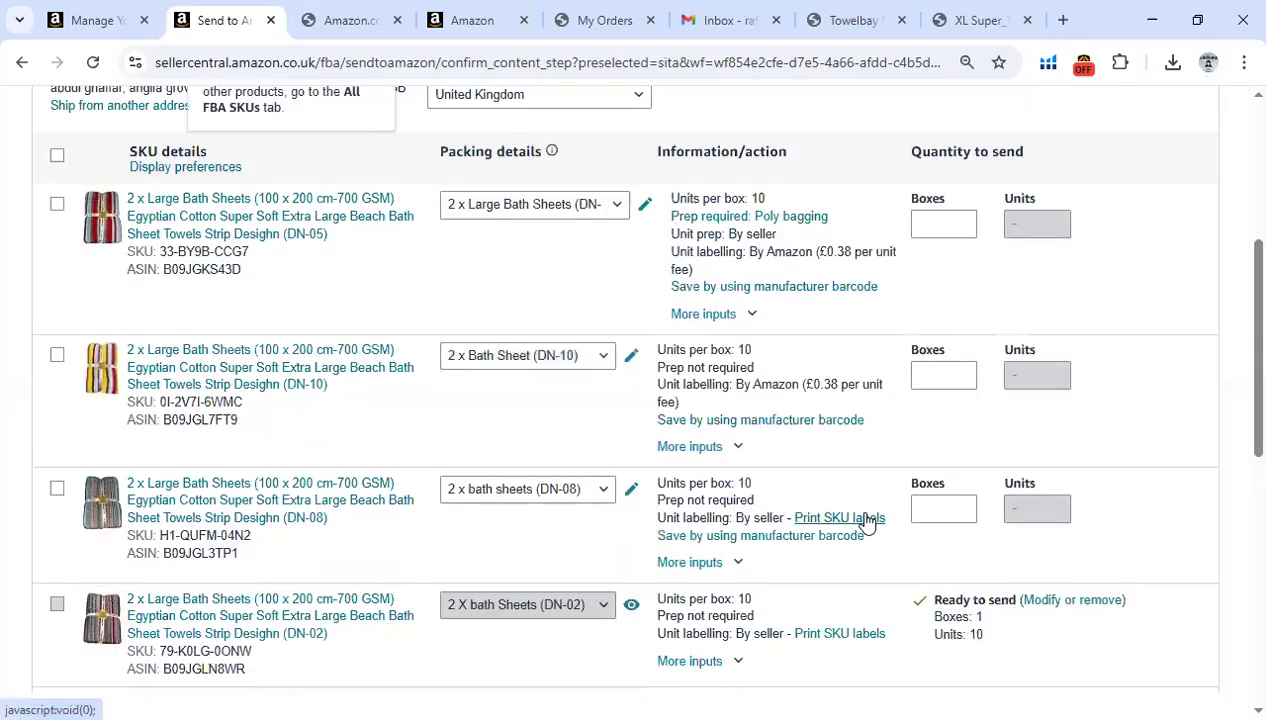
# - Reopen the ready-to-send DN-02 bath sheets for modification, assign their unit labelling to Amazon (£0.38 per unit fee), and save the packing details
pyautogui.scroll(-2, 777, 503)
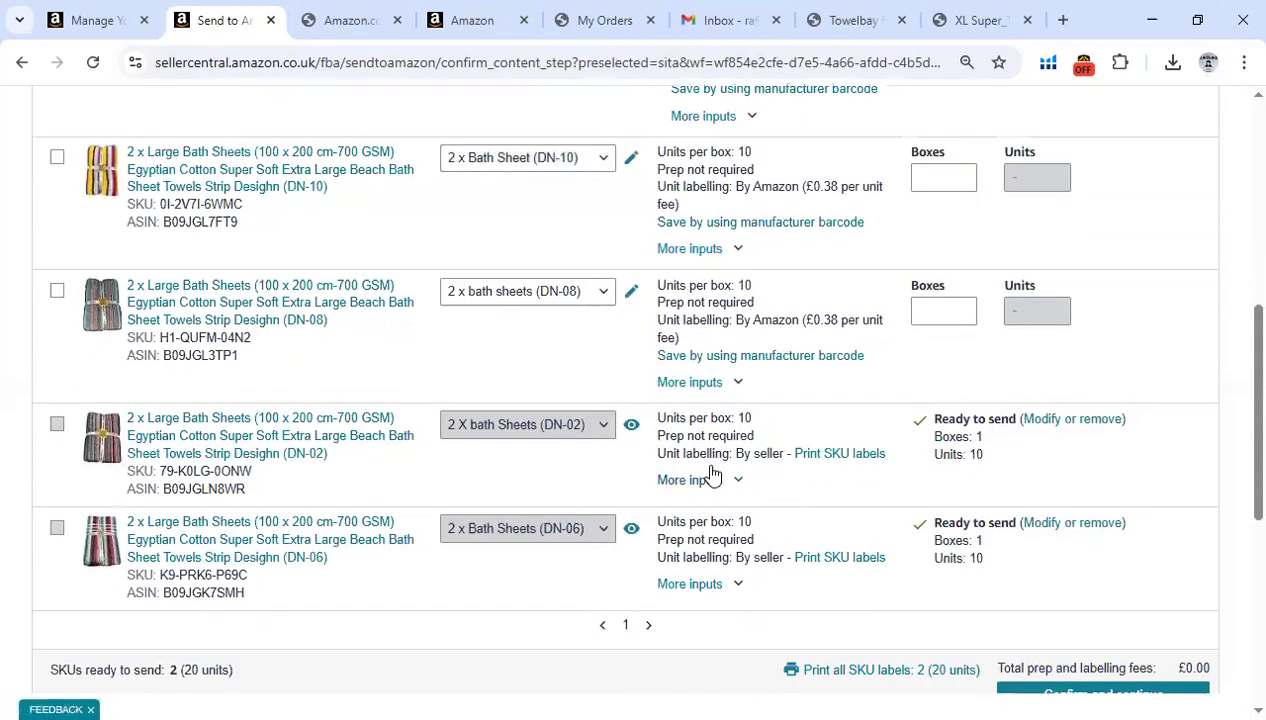
pyautogui.click(1058, 421)
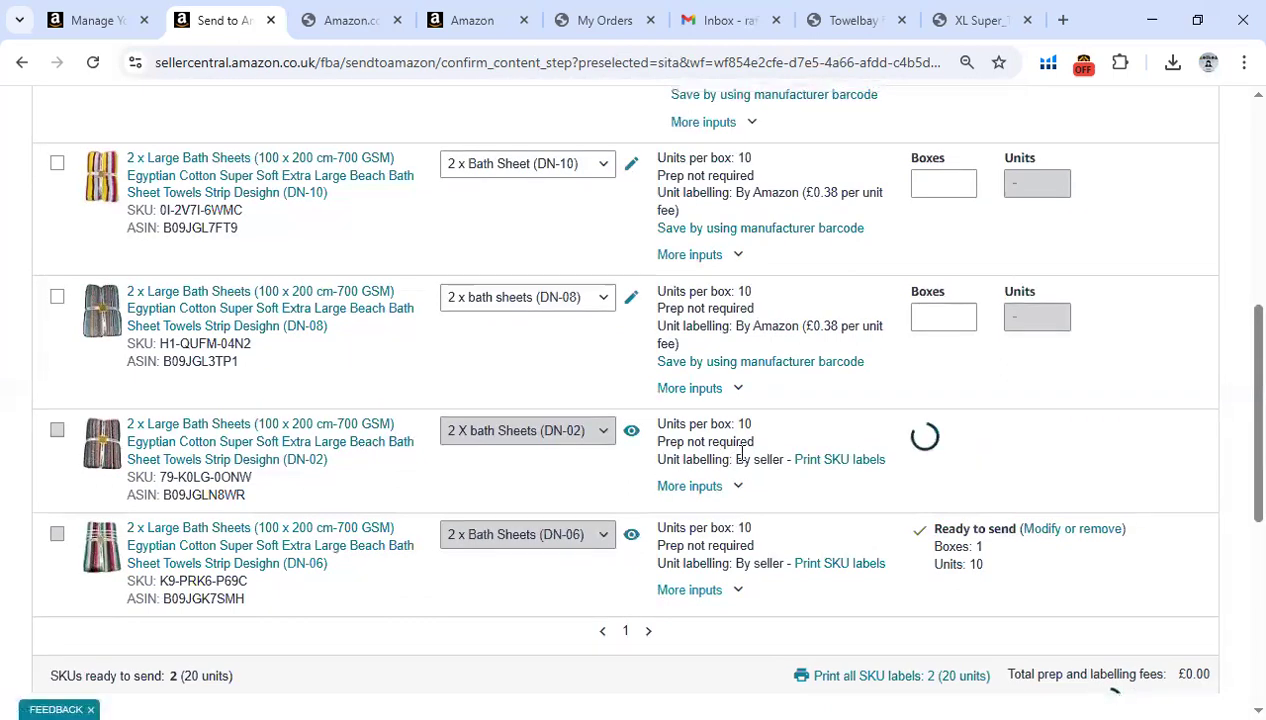
pyautogui.click(631, 524)
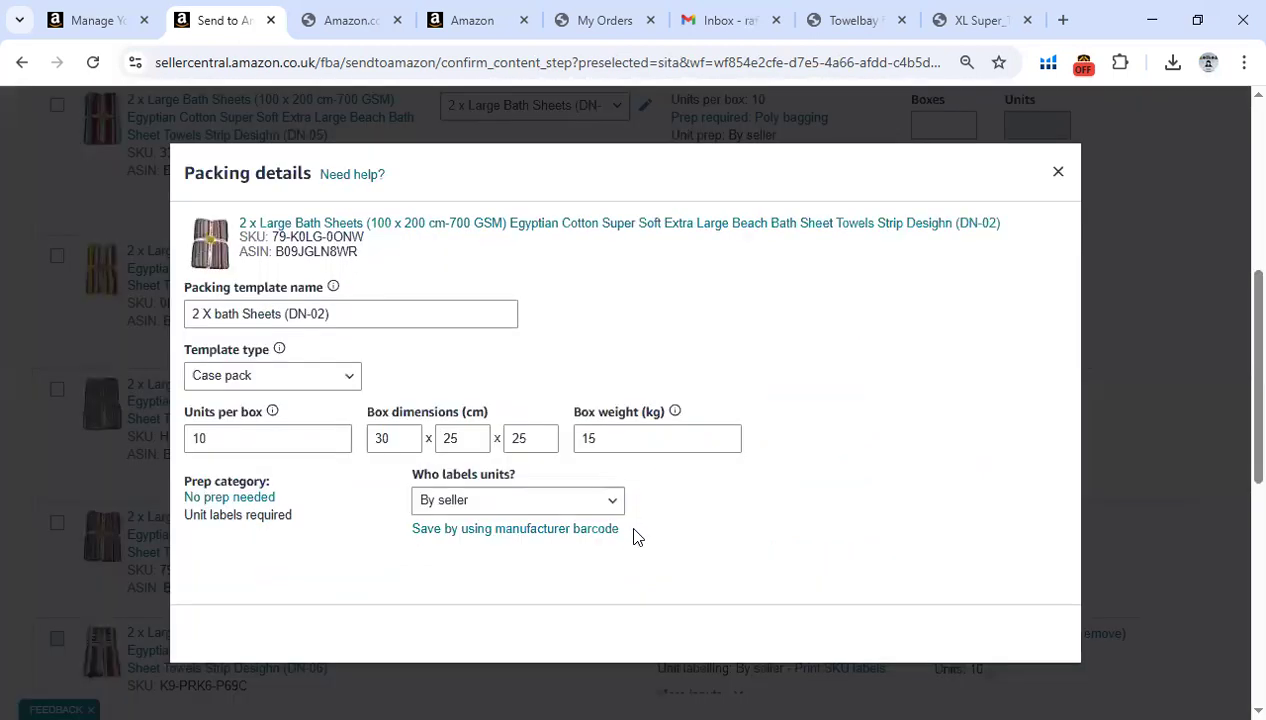
pyautogui.click(489, 503)
pyautogui.click(481, 540)
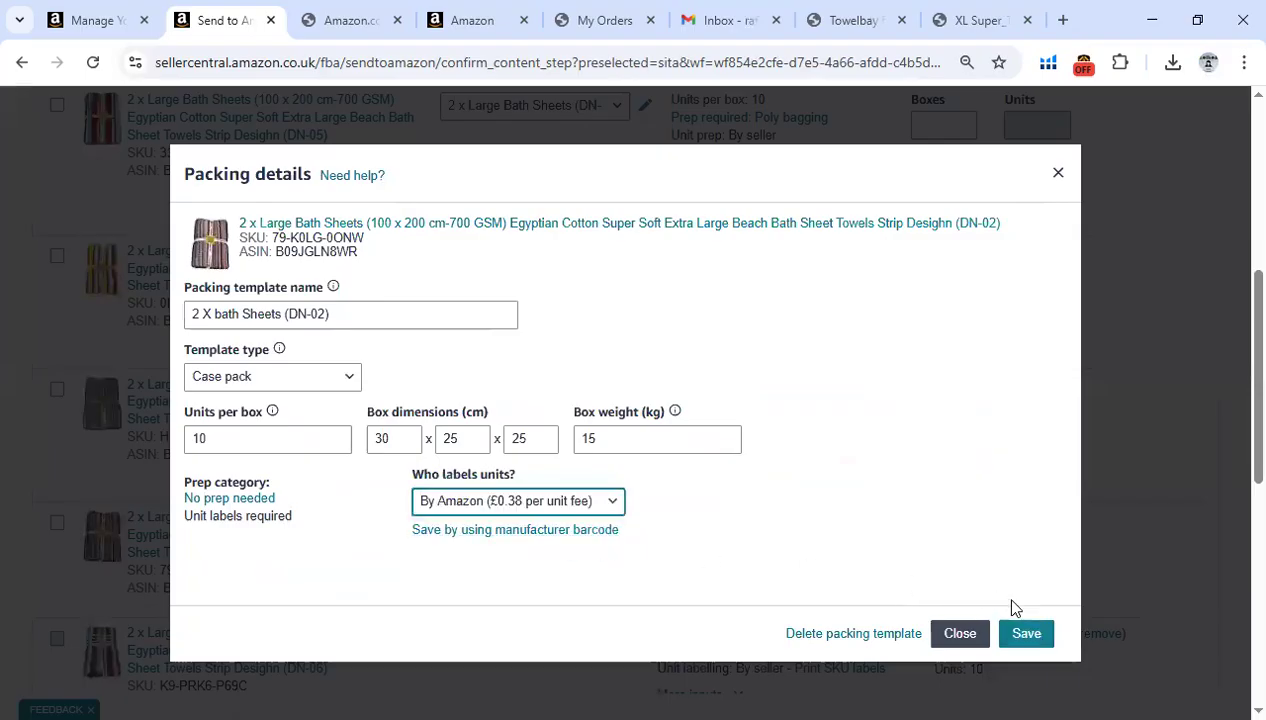
pyautogui.click(1027, 636)
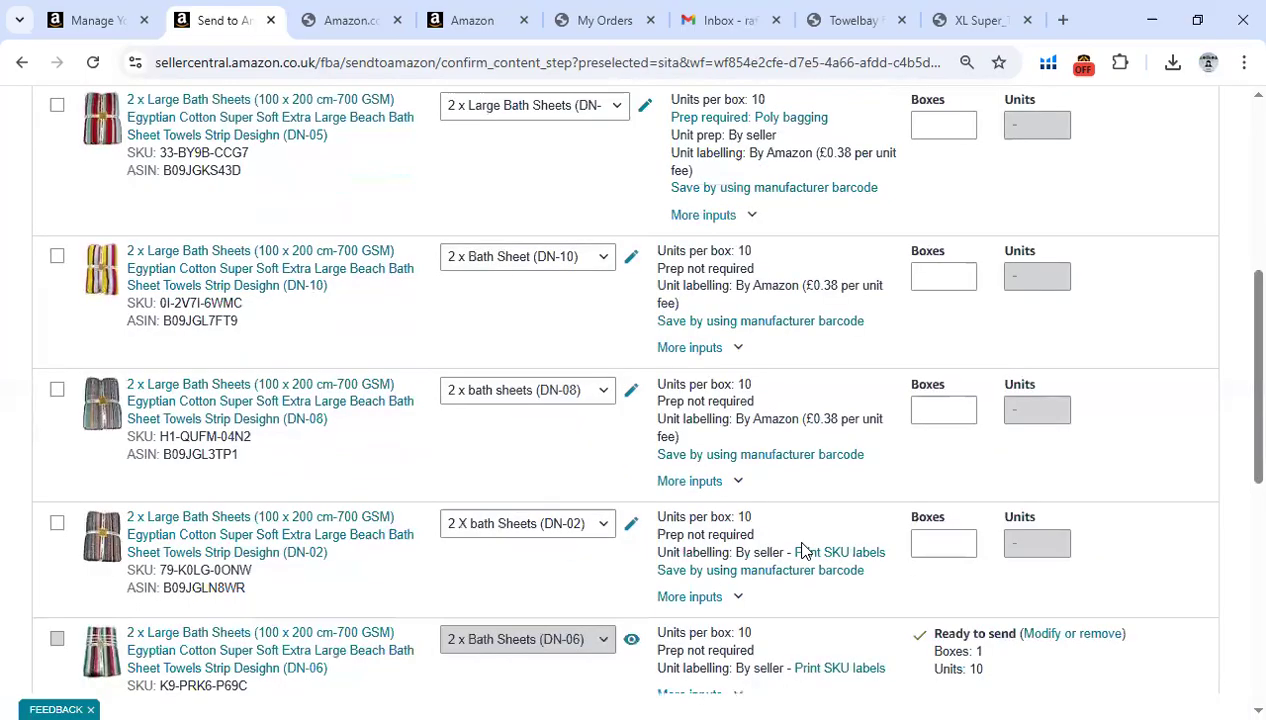
# - Reopen the ready-to-send DN-06 bath sheets for modification, assign their unit labelling to Amazon (£0.38 per unit fee), and save the packing details
pyautogui.scroll(-2, 790, 530)
pyautogui.click(1072, 455)
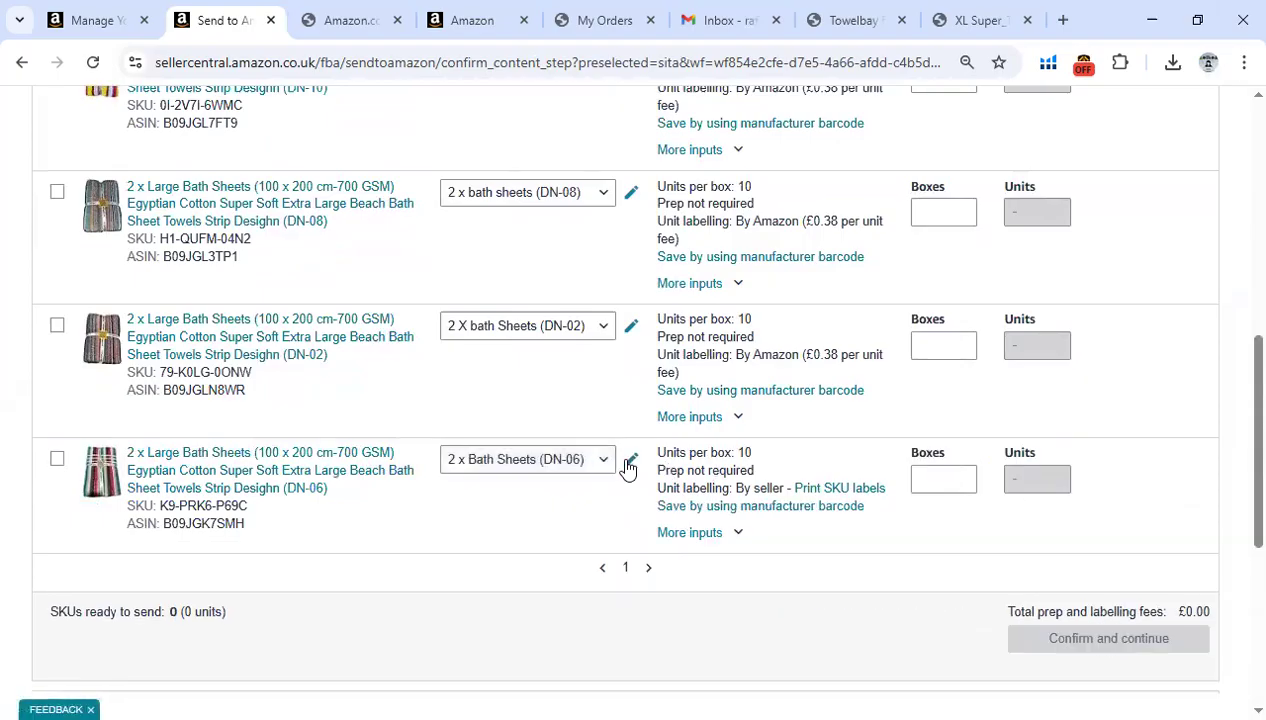
pyautogui.click(632, 464)
pyautogui.click(518, 505)
pyautogui.click(512, 530)
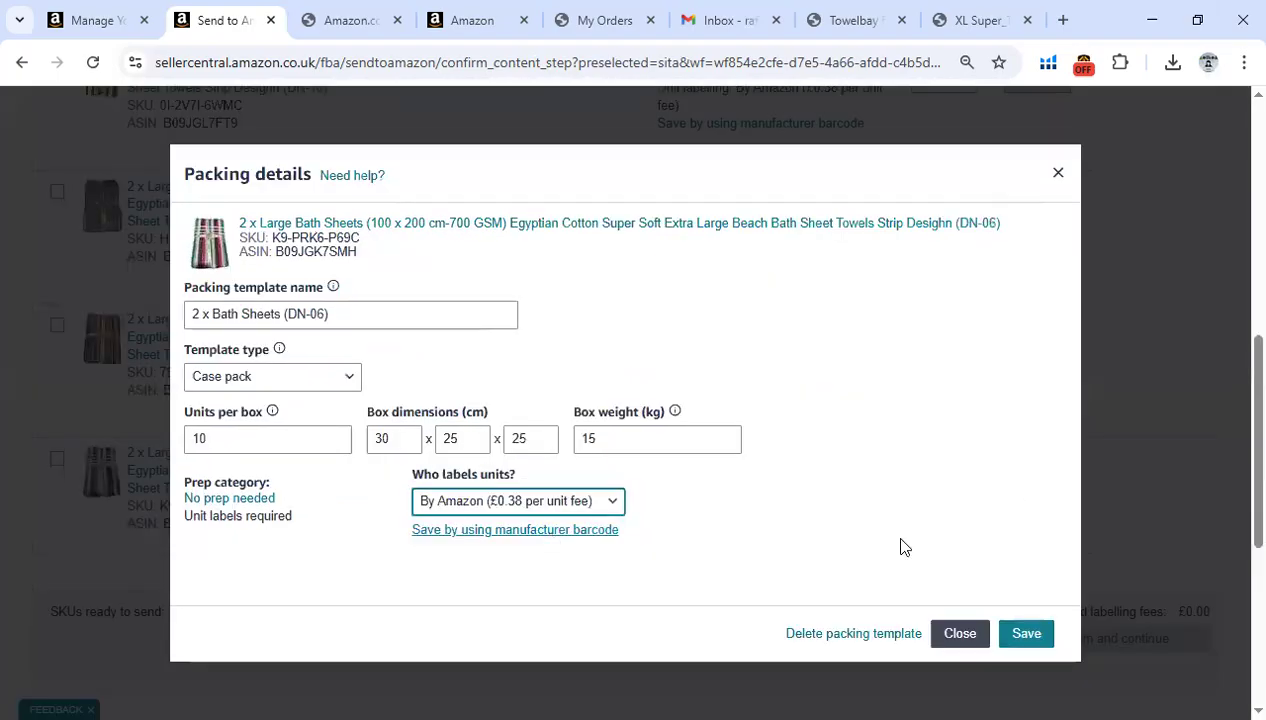
pyautogui.click(1024, 633)
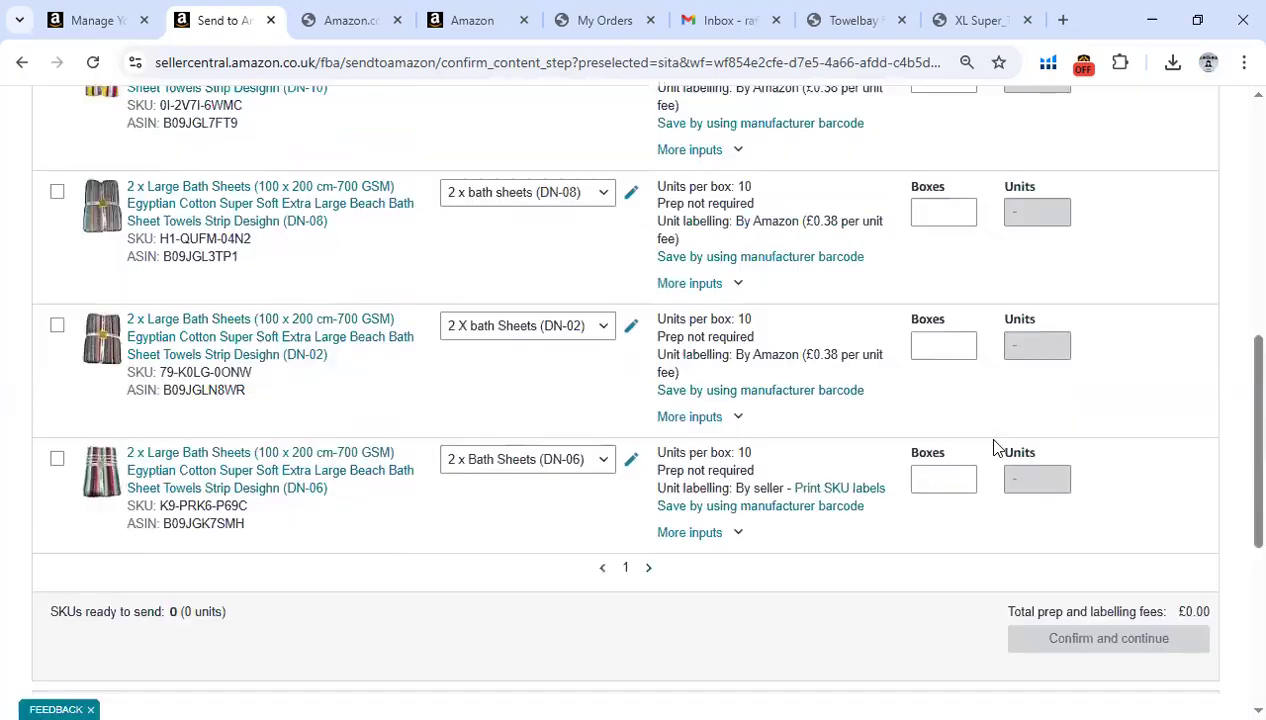
# - Set the quantity to 1 box for the DN-05 bath sheets and 2 boxes for DN-10, marking both ready to send
pyautogui.click(940, 421)
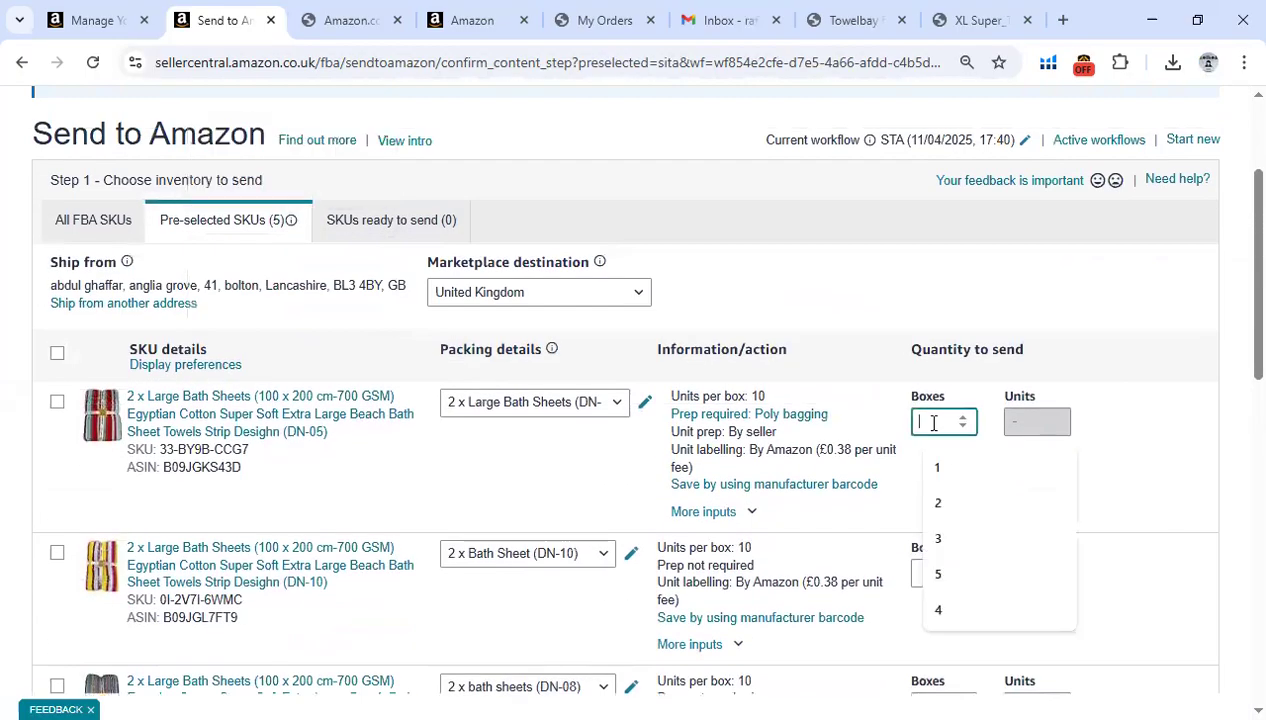
pyautogui.write('1')
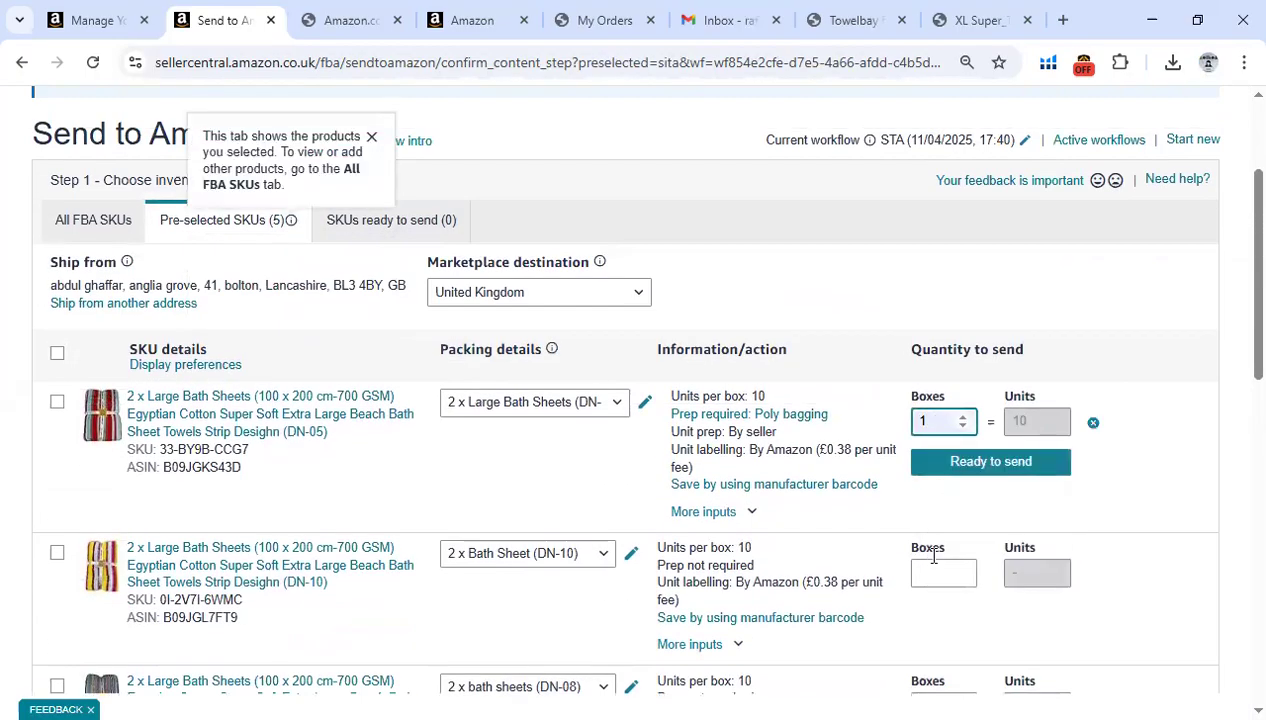
pyautogui.click(923, 573)
pyautogui.write('2')
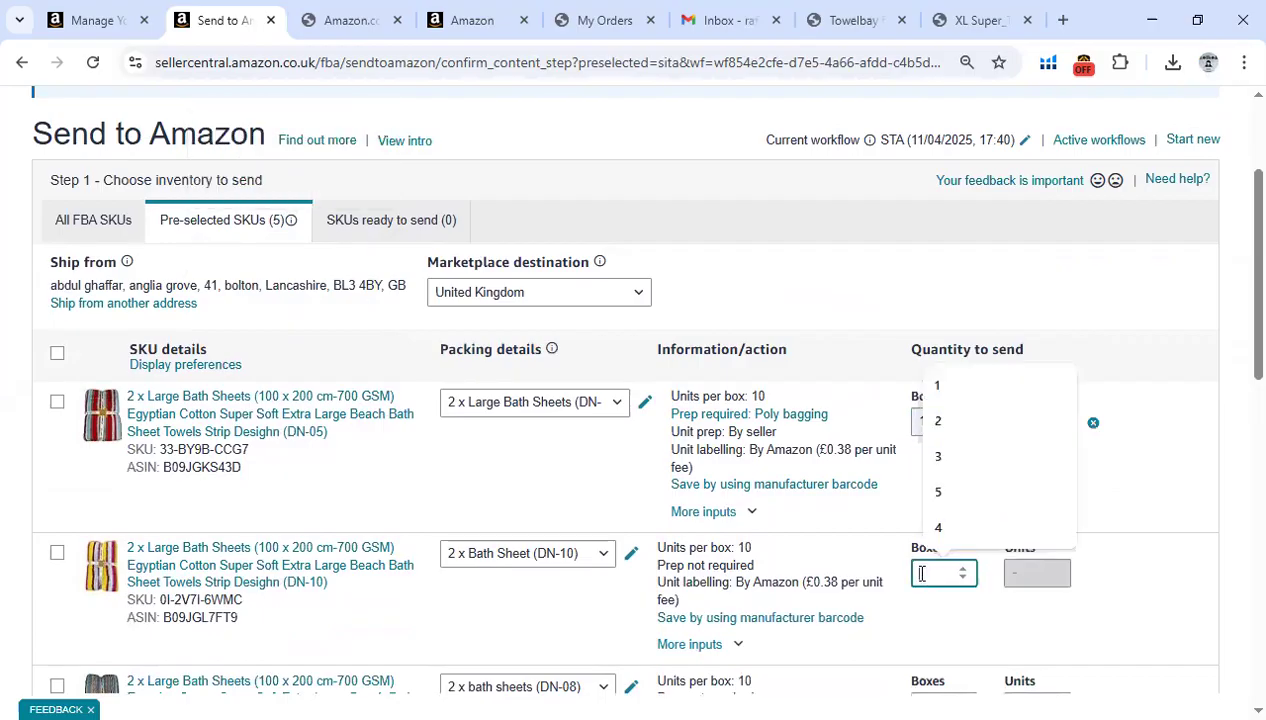
# - Set the quantity to 3 boxes for the DN-08 bath sheets and 1 box for DN-02, marking both ready to send
pyautogui.scroll(-2, 866, 527)
pyautogui.click(930, 492)
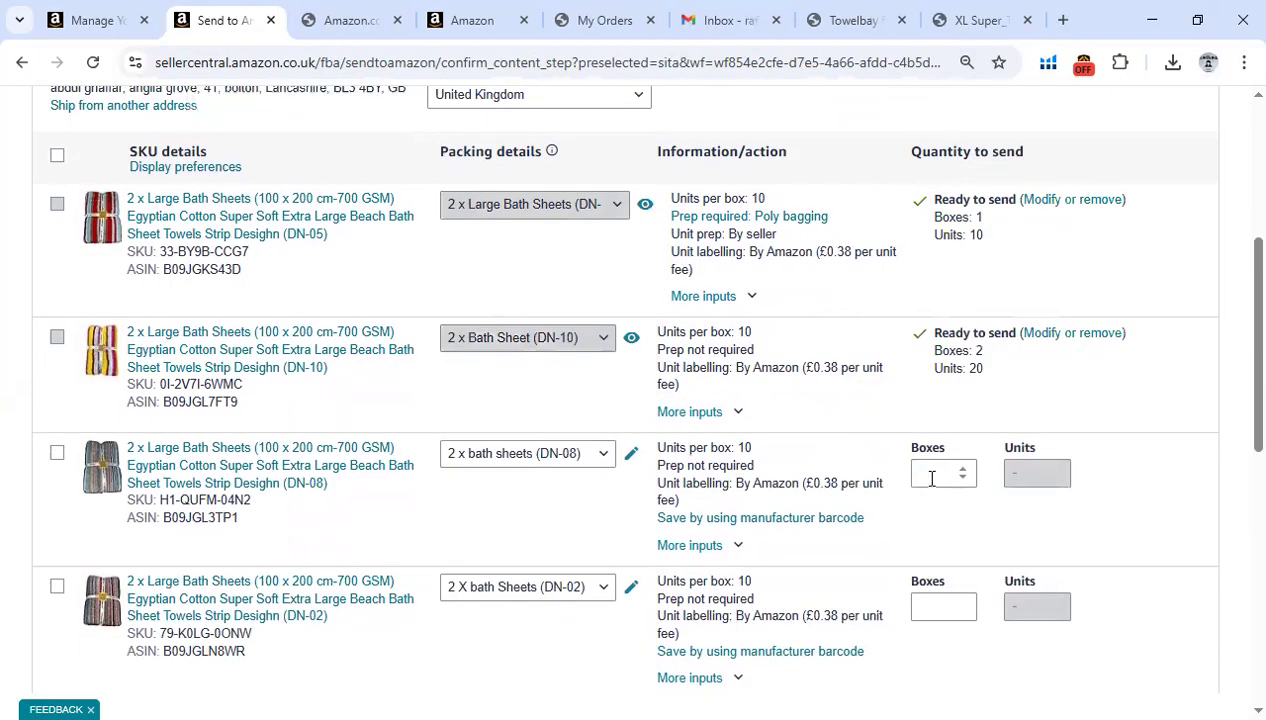
pyautogui.write('3')
pyautogui.click(988, 512)
pyautogui.click(918, 605)
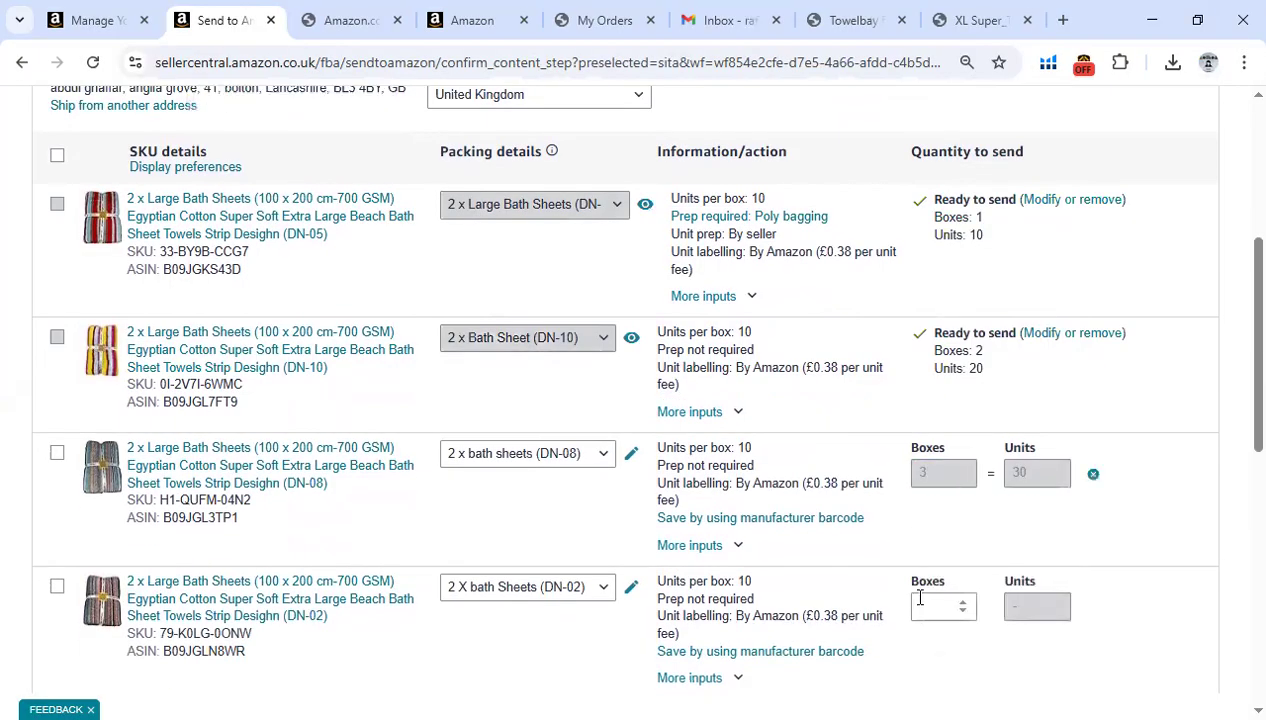
pyautogui.write('1')
pyautogui.click(997, 646)
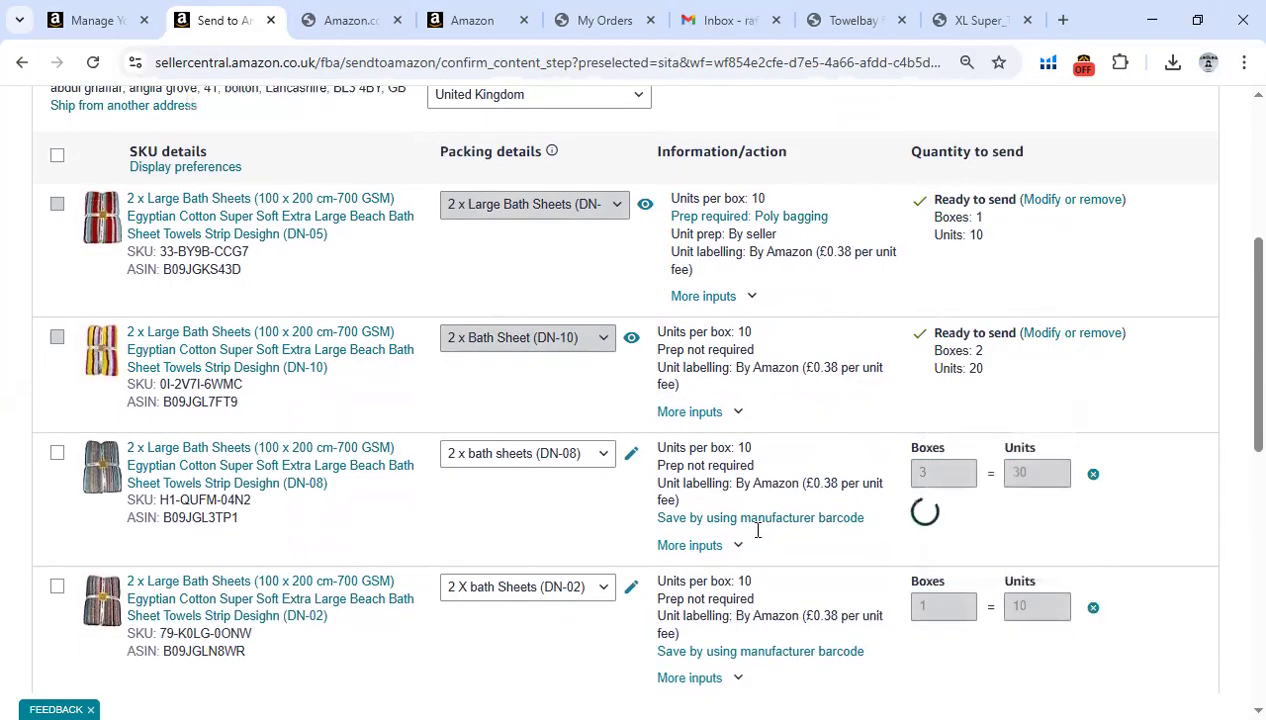
# - Mark 1 box of the DN-06 bath sheets ready to send, and confirm the inventory to continue to the shipping step
pyautogui.scroll(-2, 760, 526)
pyautogui.click(924, 525)
pyautogui.write('1')
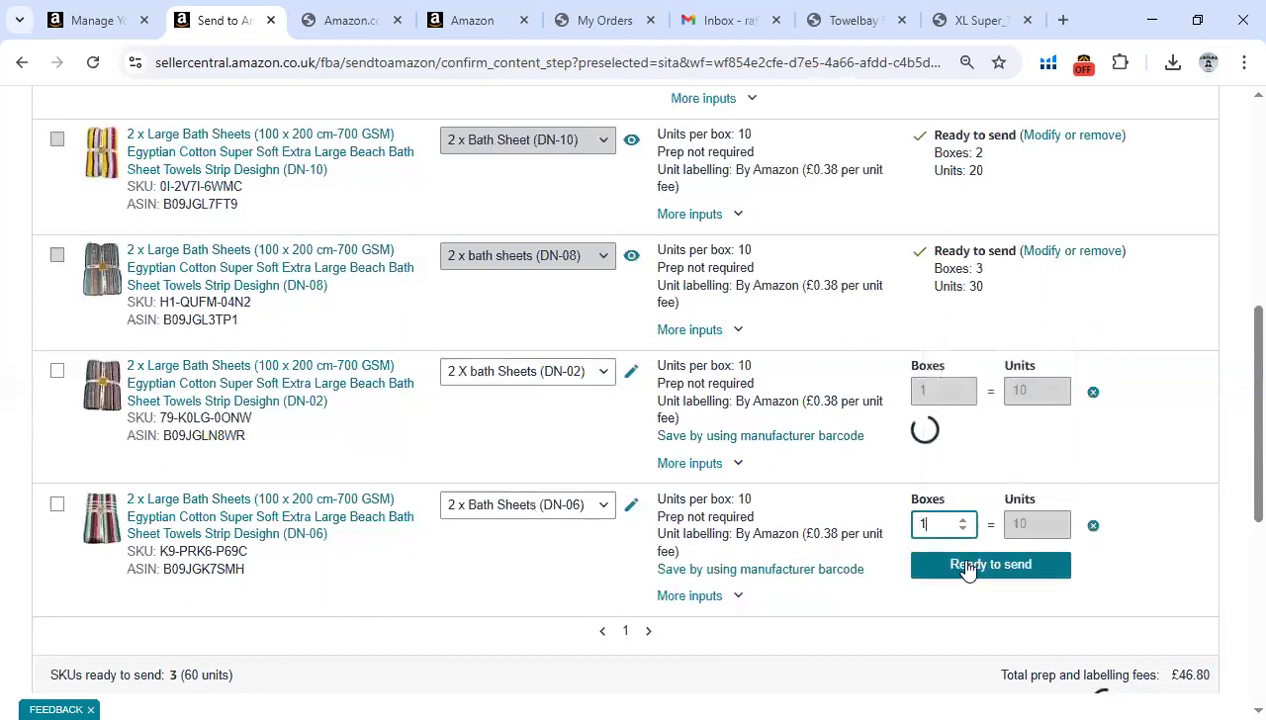
pyautogui.click(958, 565)
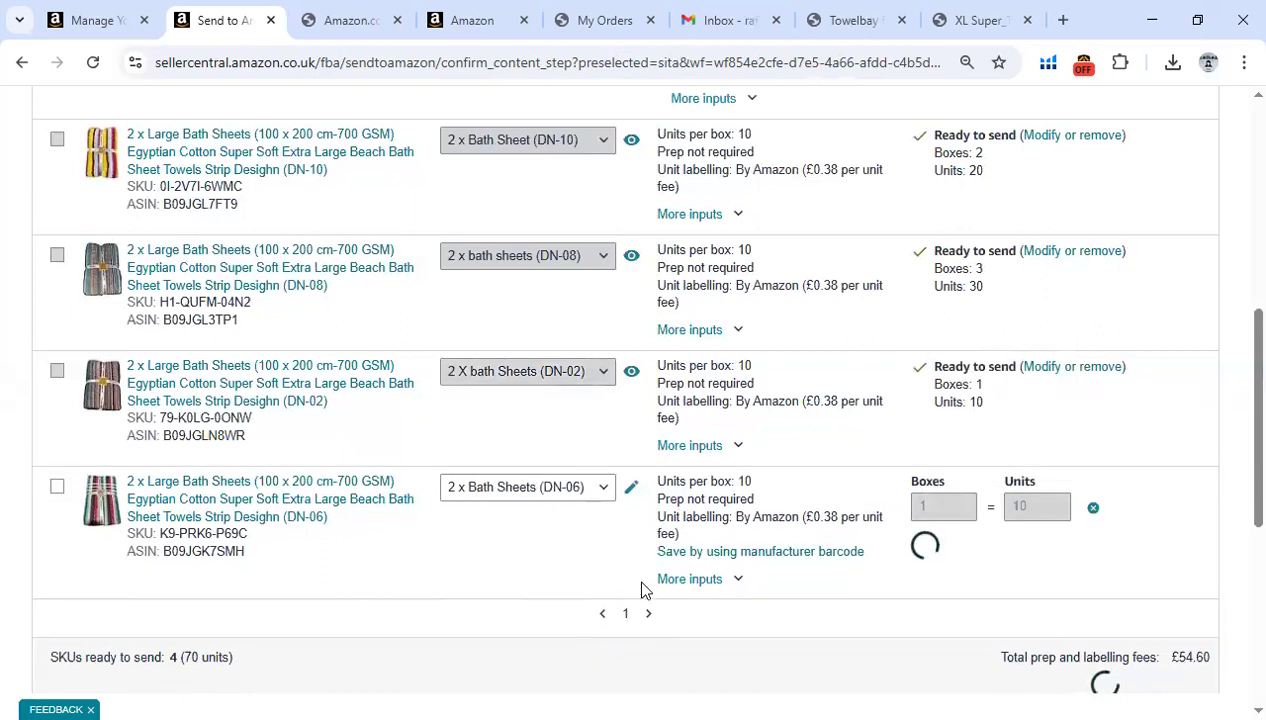
pyautogui.scroll(-2, 644, 585)
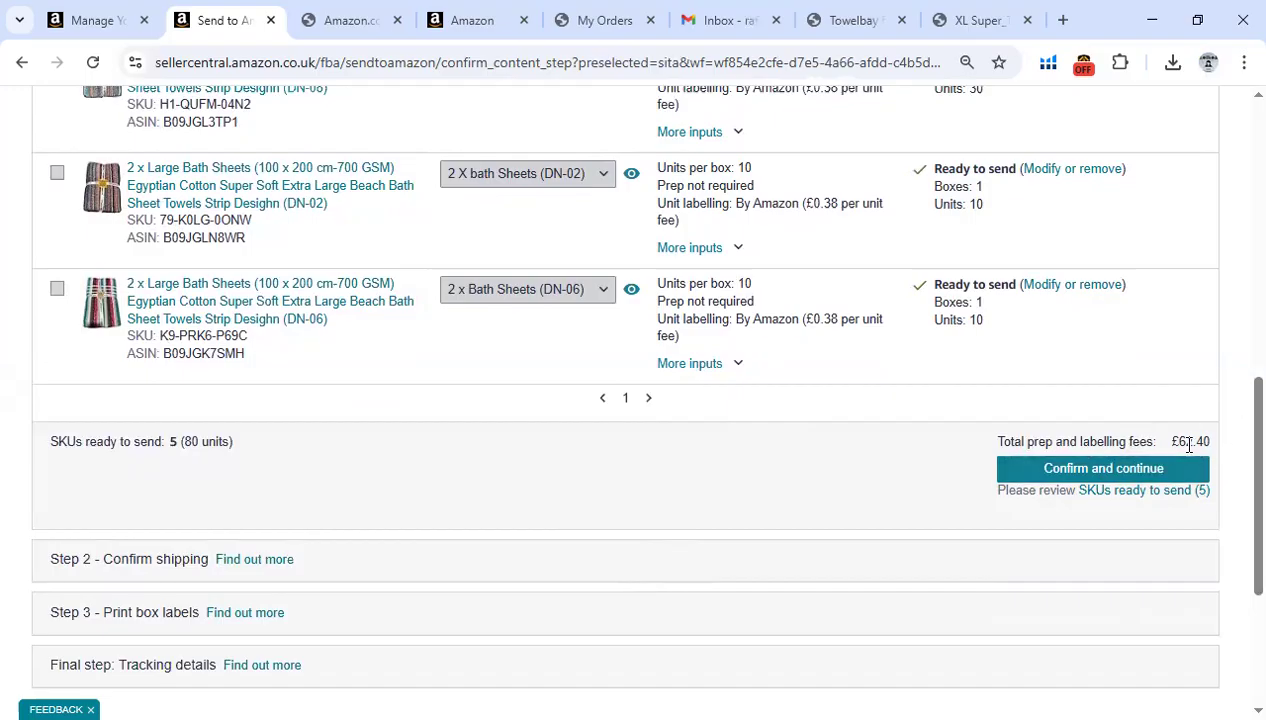
pyautogui.click(1010, 468)
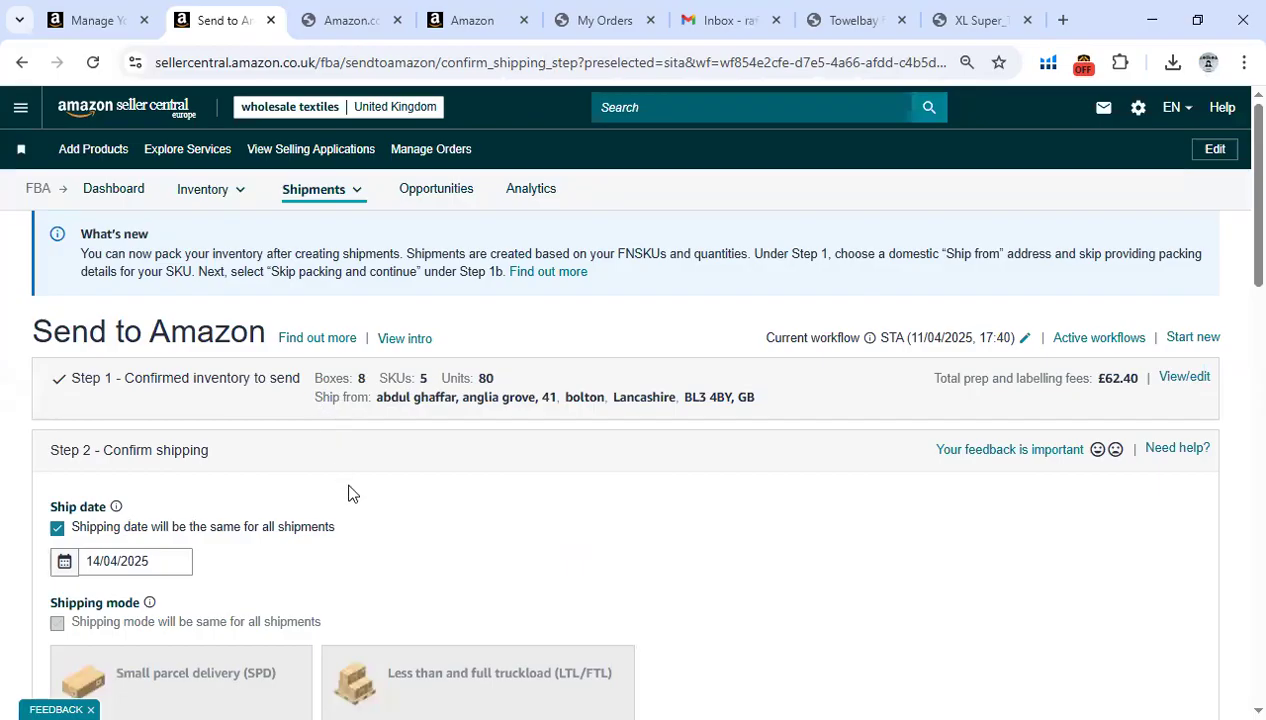
# - Examine the Confirm shipping step: shipping mode, carrier selection, each shipment's destination and contents, and the estimated fees
pyautogui.scroll(-2, 350, 490)
pyautogui.scroll(-4, 195, 388)
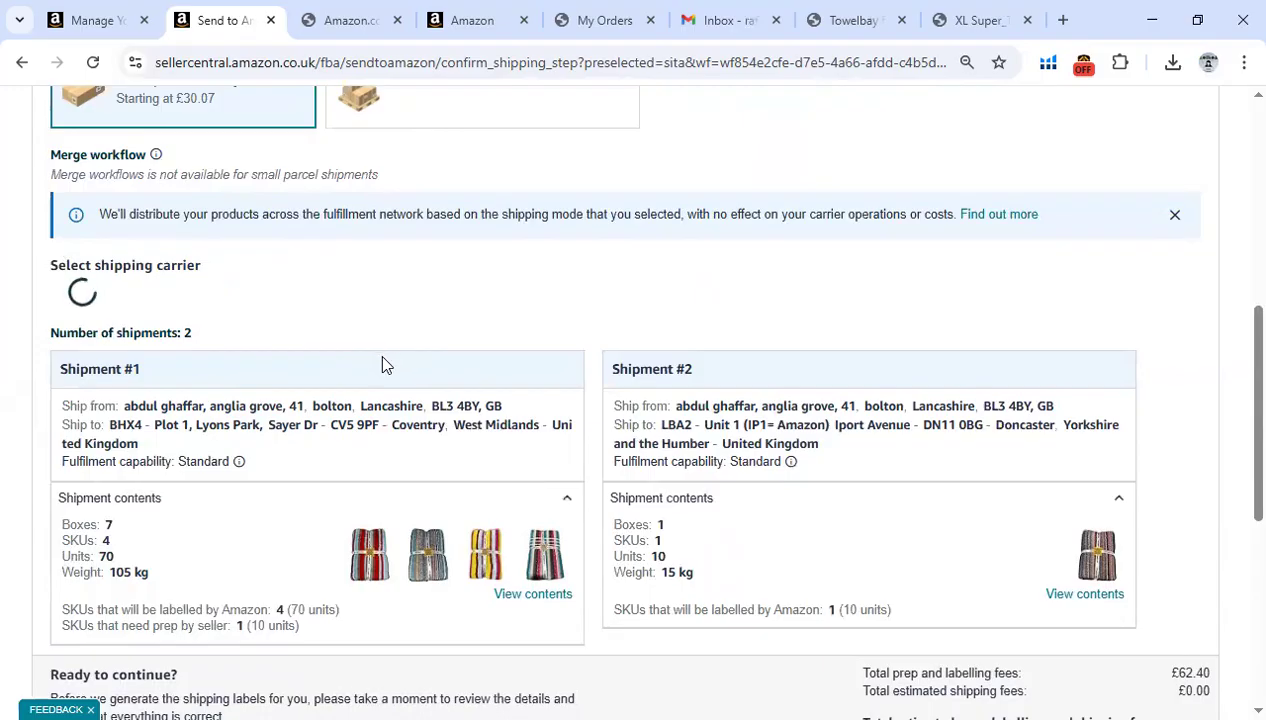
pyautogui.scroll(-5, 381, 362)
pyautogui.scroll(6, 376, 376)
pyautogui.scroll(-1, 376, 376)
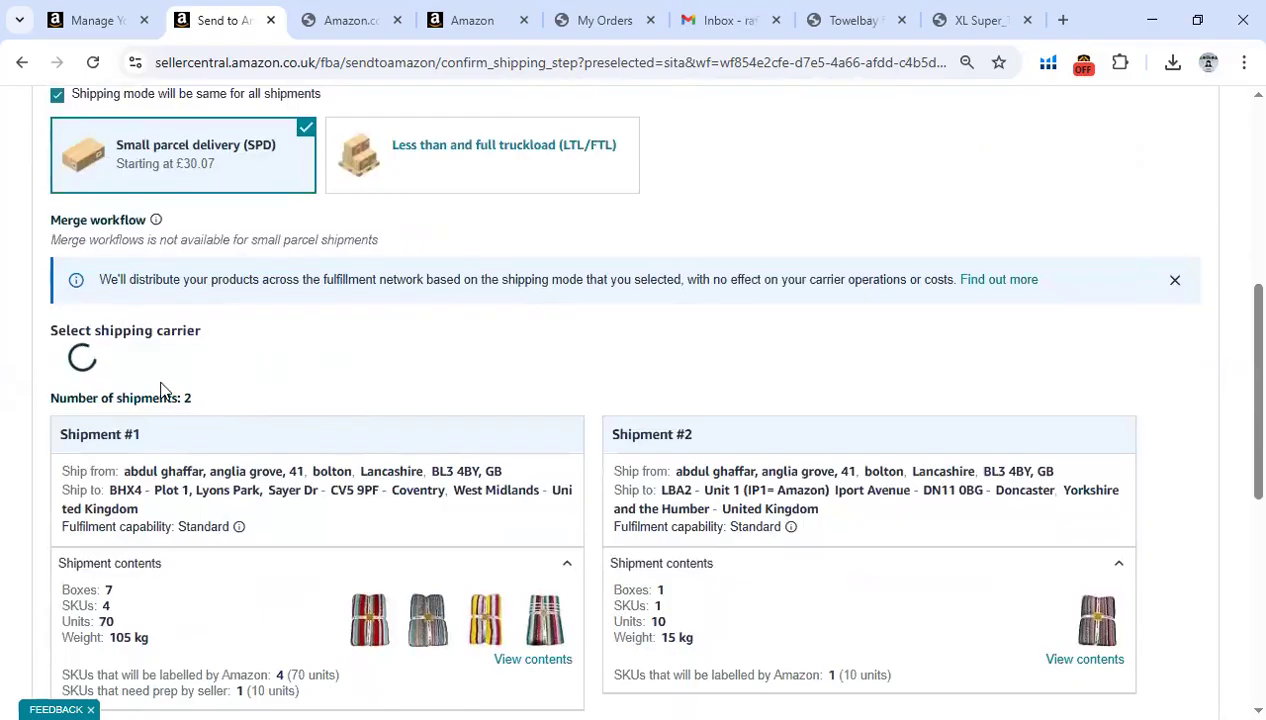
pyautogui.scroll(-2, 311, 361)
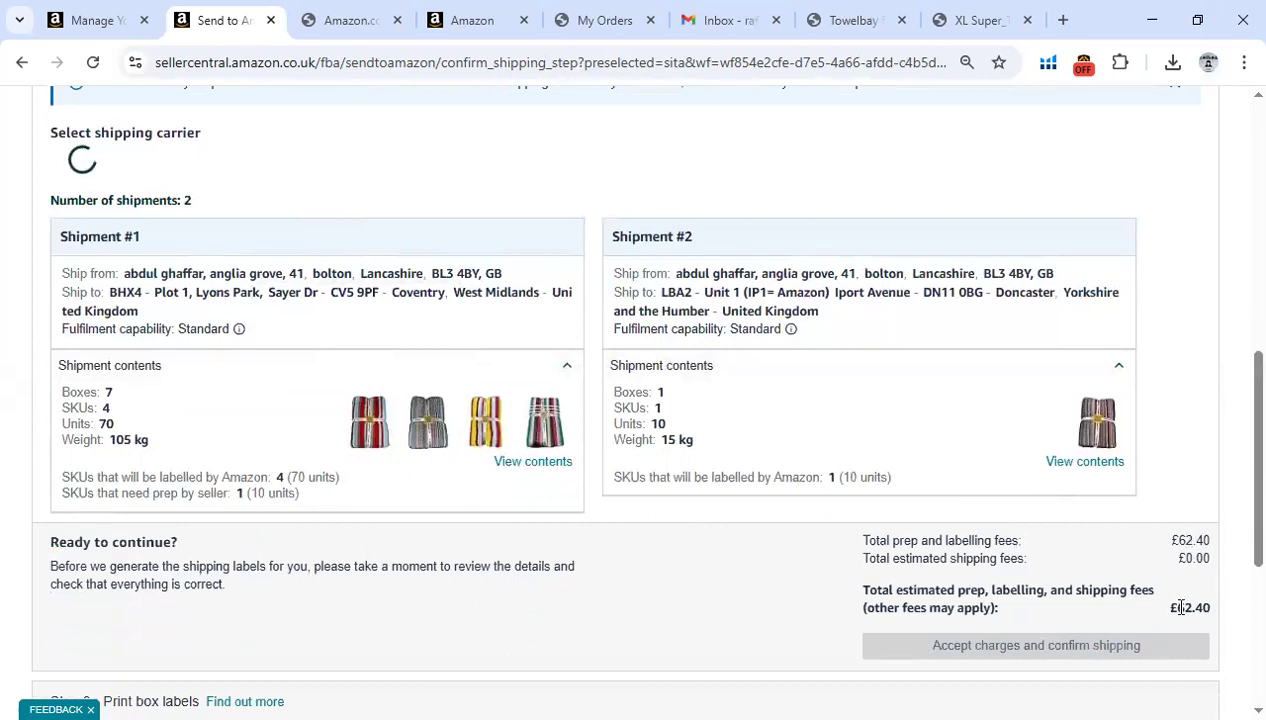
pyautogui.scroll(-3, 893, 548)
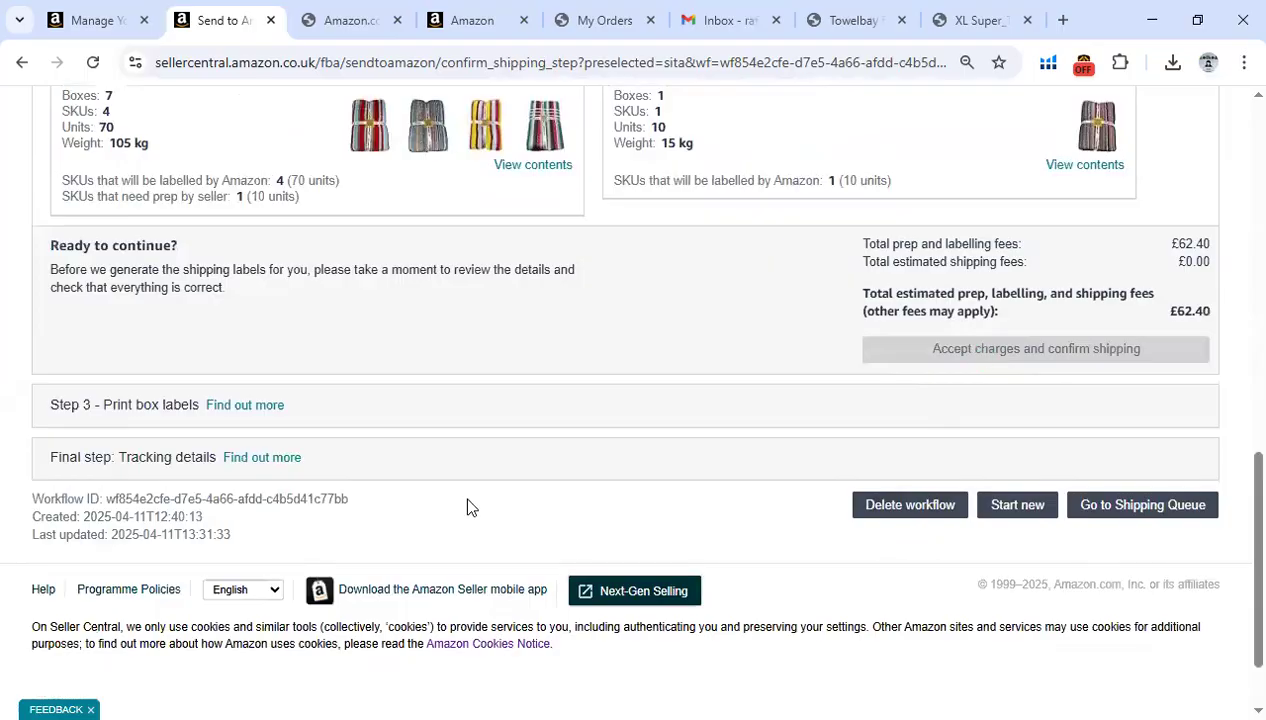
pyautogui.scroll(1, 470, 507)
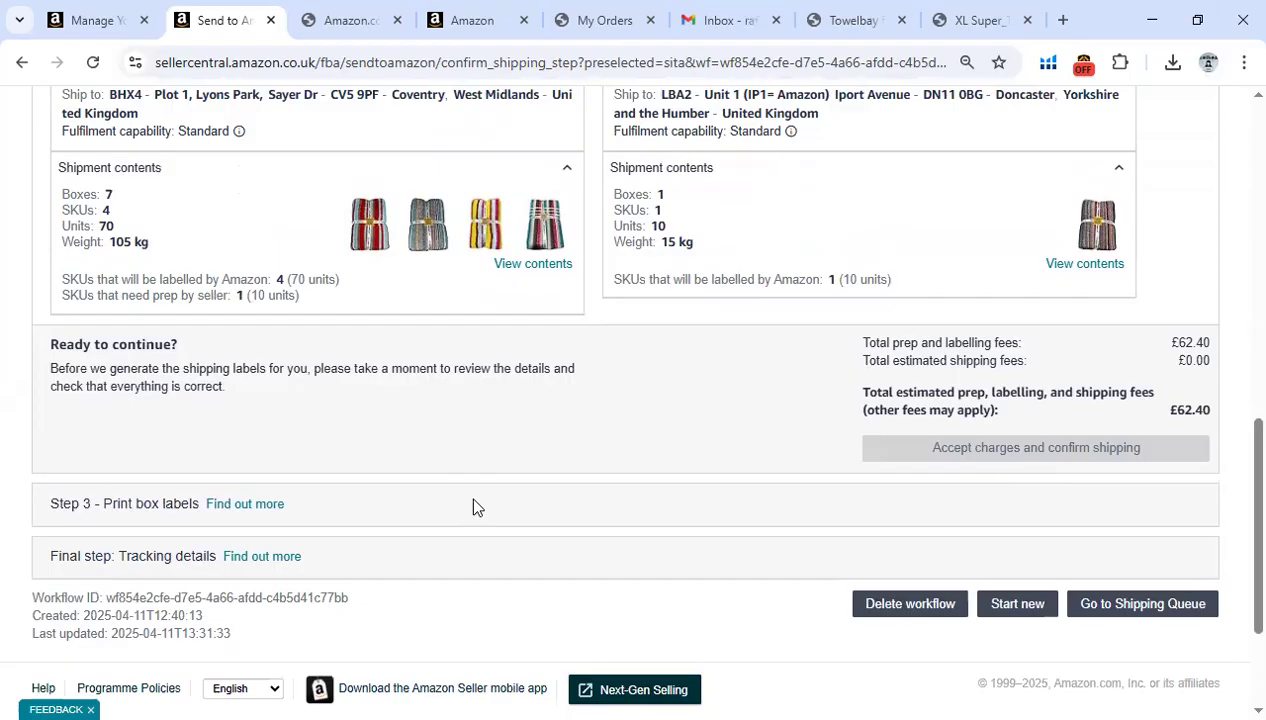
pyautogui.scroll(4, 449, 500)
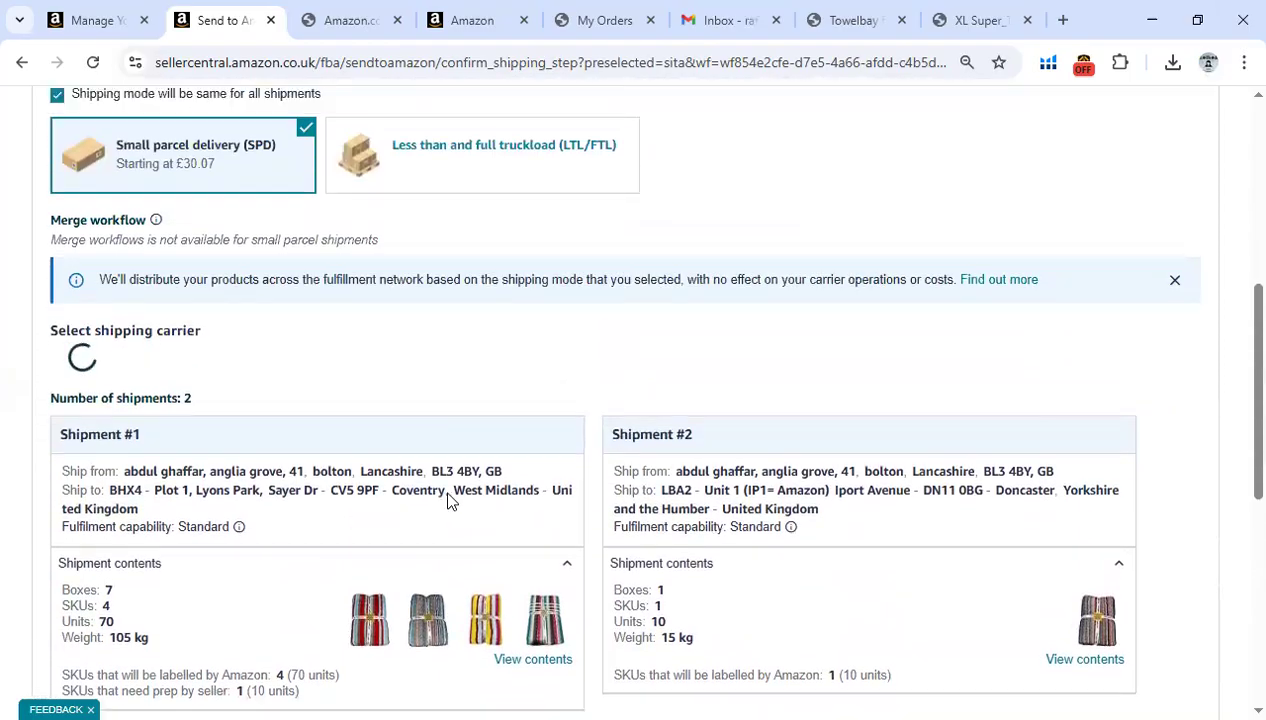
pyautogui.scroll(-3, 449, 500)
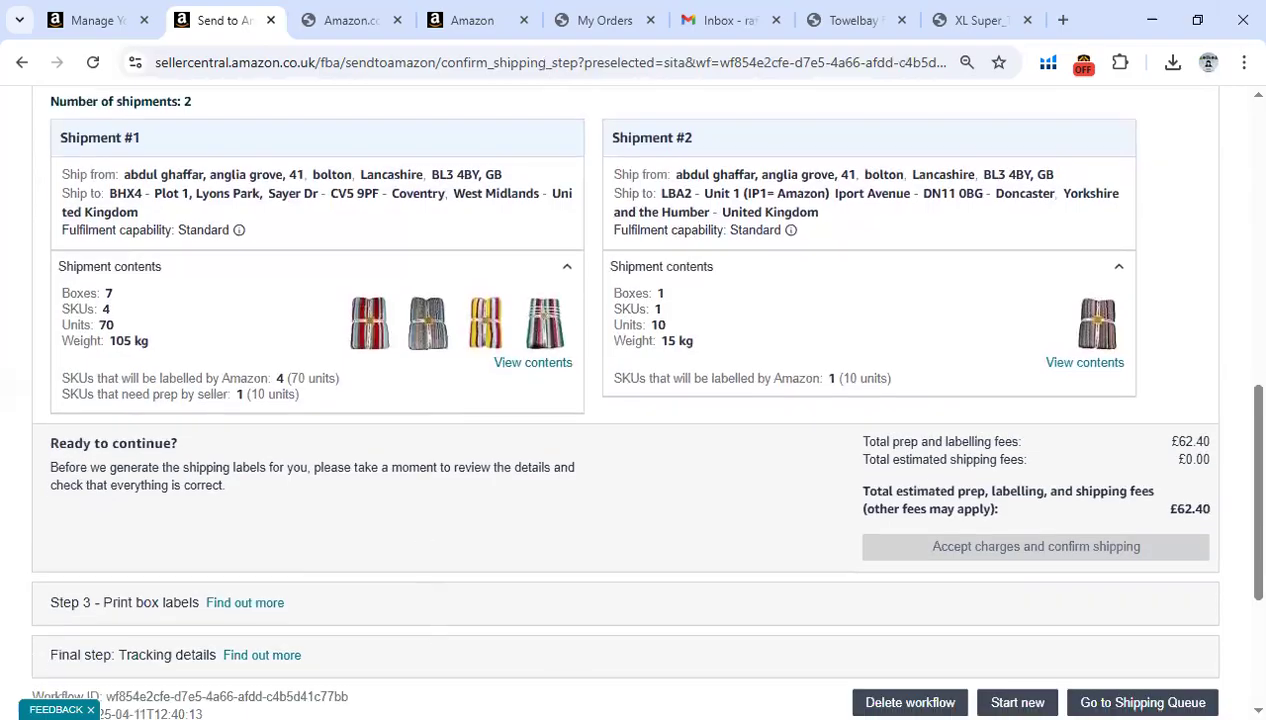
# - Switch to the open Towelbay fba label tracksuit PDF and look over its FBA box label and UPS shipping label
pyautogui.click(856, 30)
pyautogui.scroll(-5, 768, 337)
pyautogui.scroll(5, 780, 311)
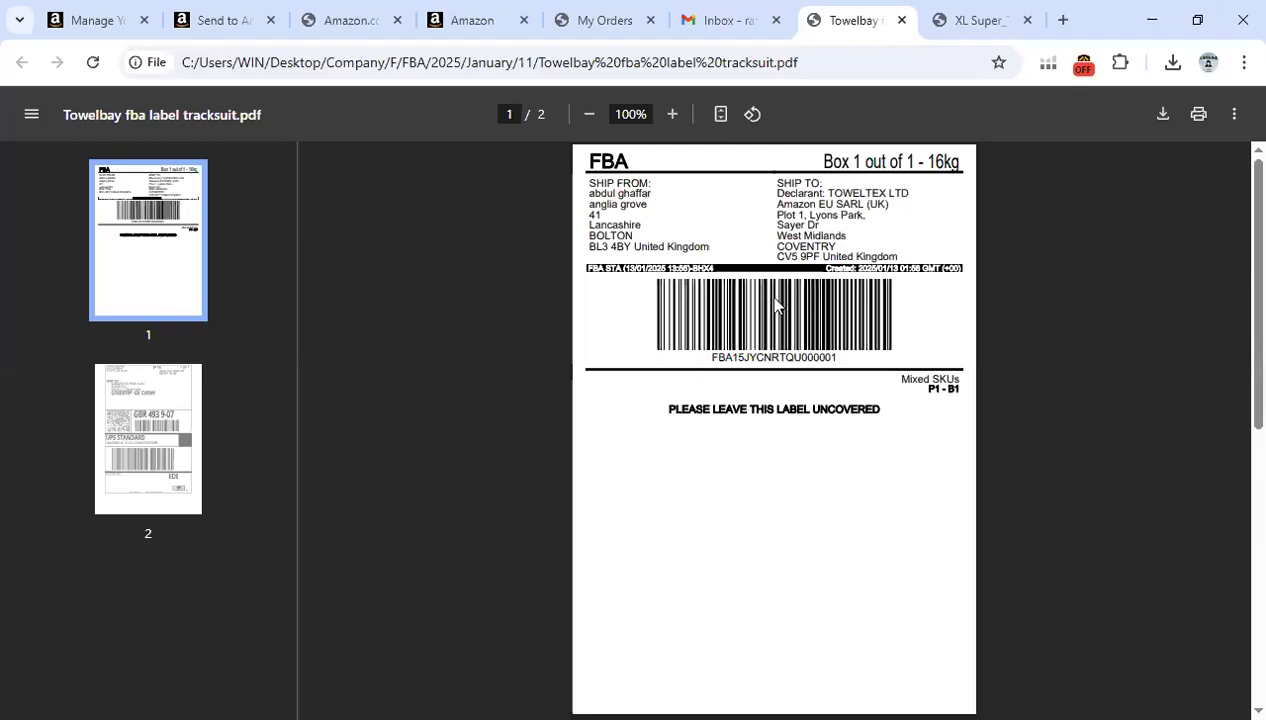
pyautogui.scroll(-2, 765, 305)
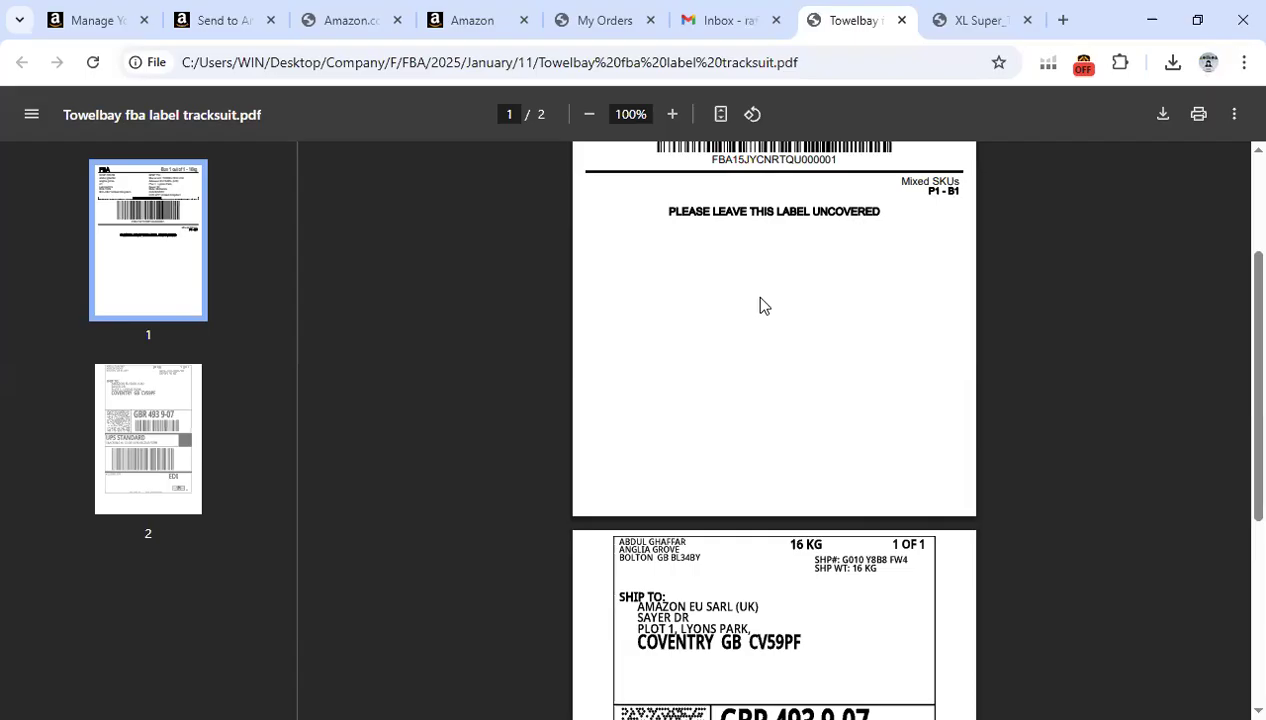
# - Return to the Send to Amazon workflow and review the ship date, shipping mode, shipment contents and total estimated fees
pyautogui.click(240, 26)
pyautogui.scroll(2, 480, 274)
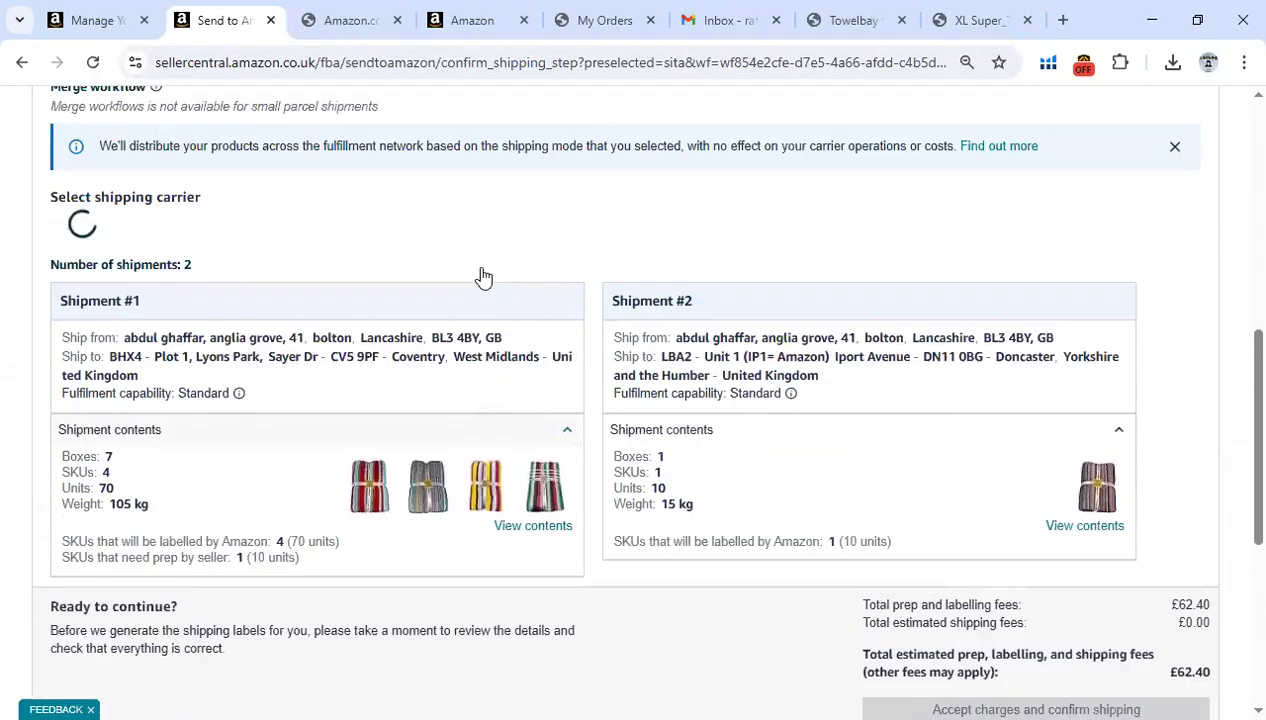
pyautogui.scroll(5, 480, 274)
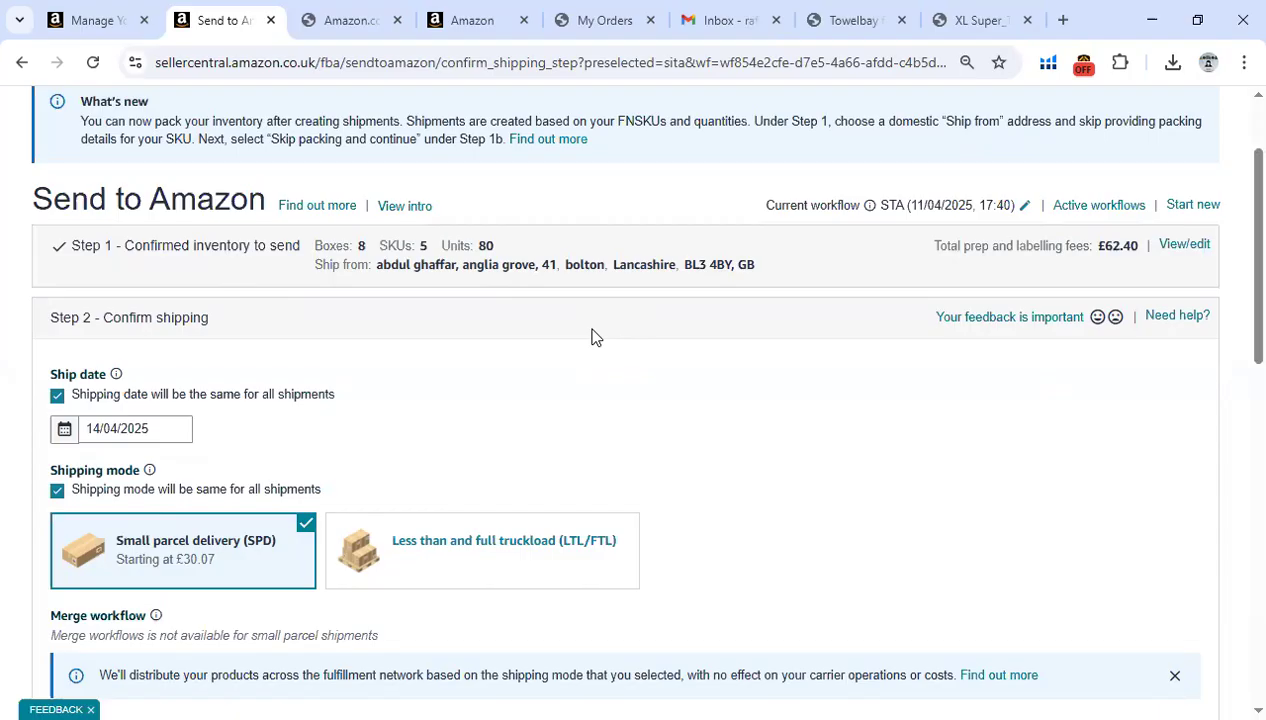
pyautogui.scroll(-3, 1235, 262)
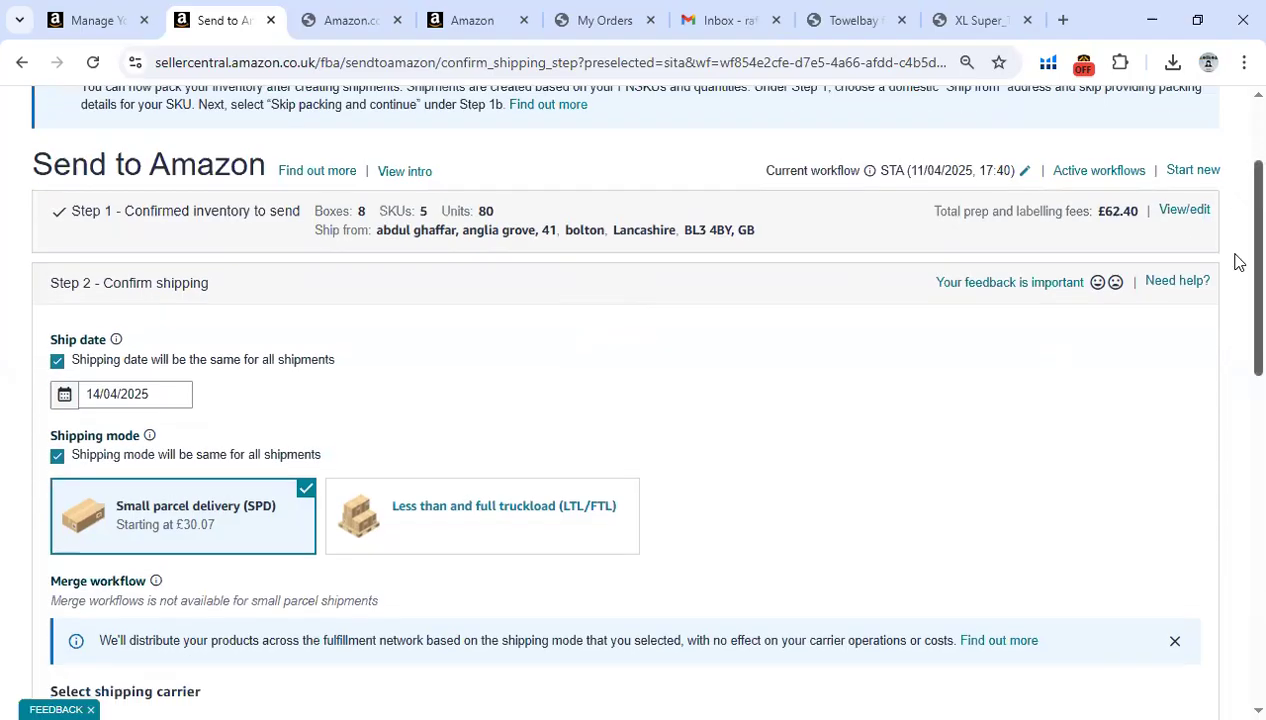
pyautogui.scroll(-3, 1238, 331)
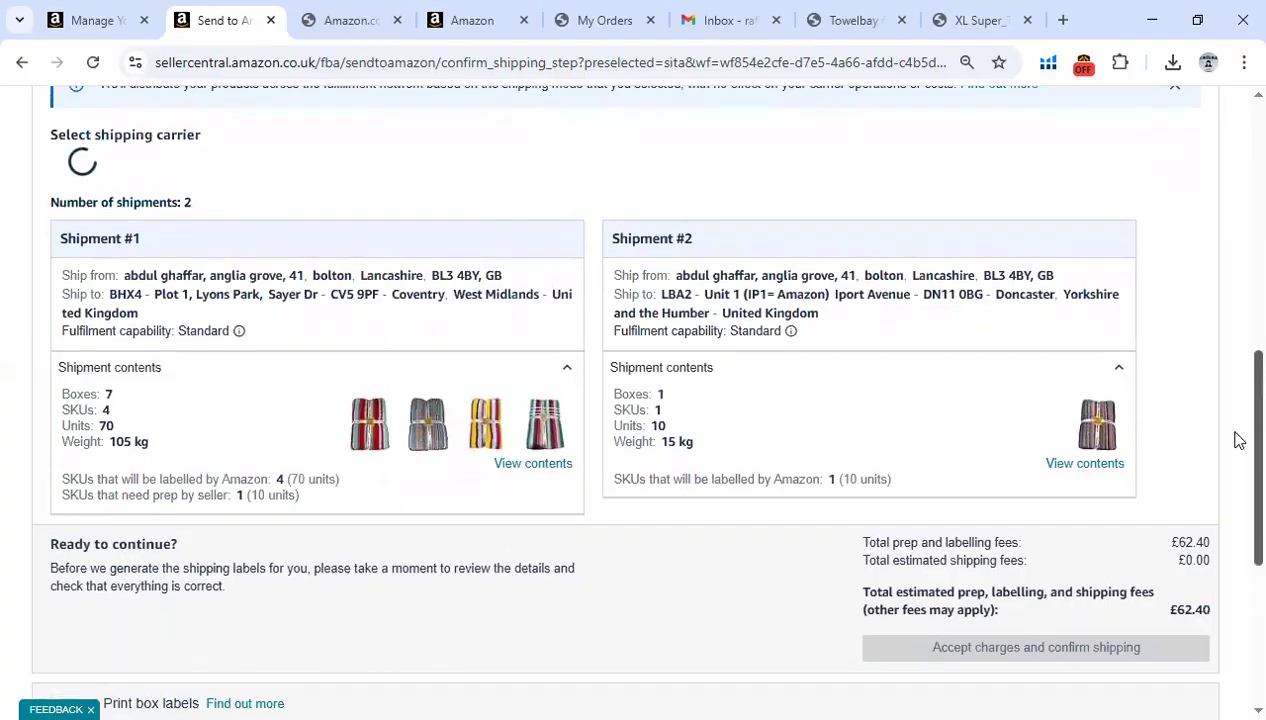
pyautogui.scroll(1, 1238, 407)
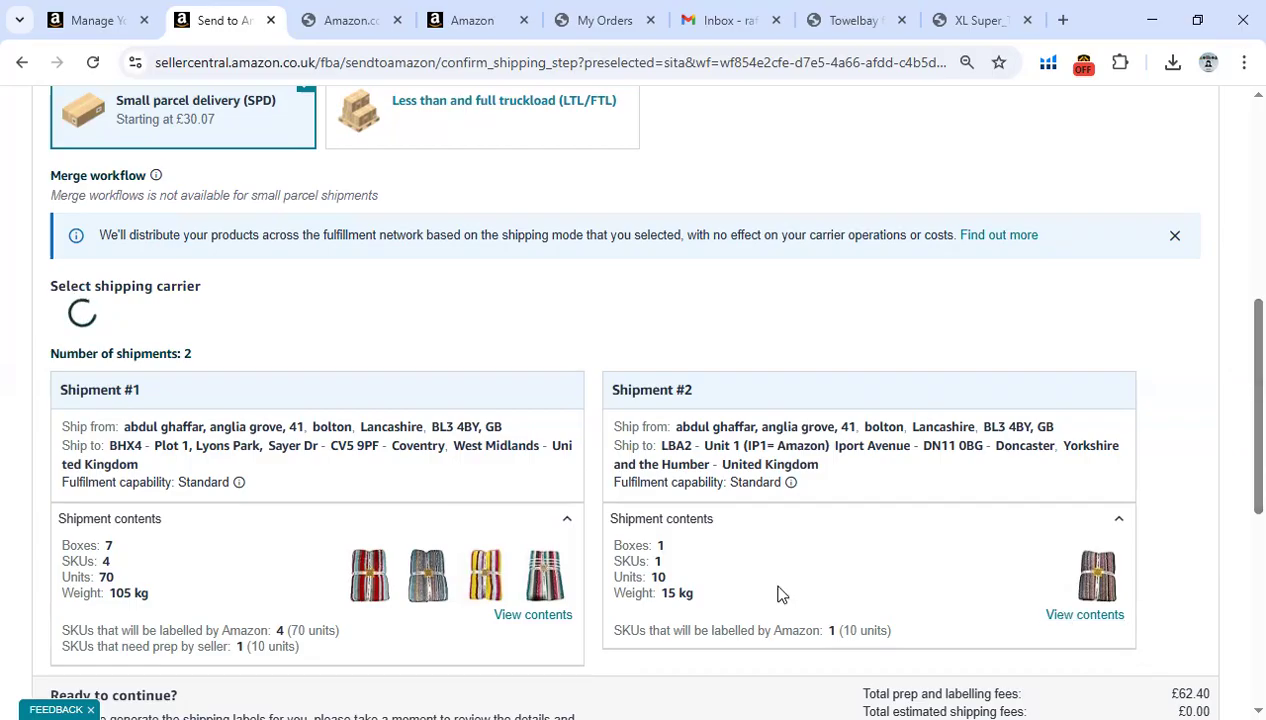
pyautogui.rightClick(1238, 474)
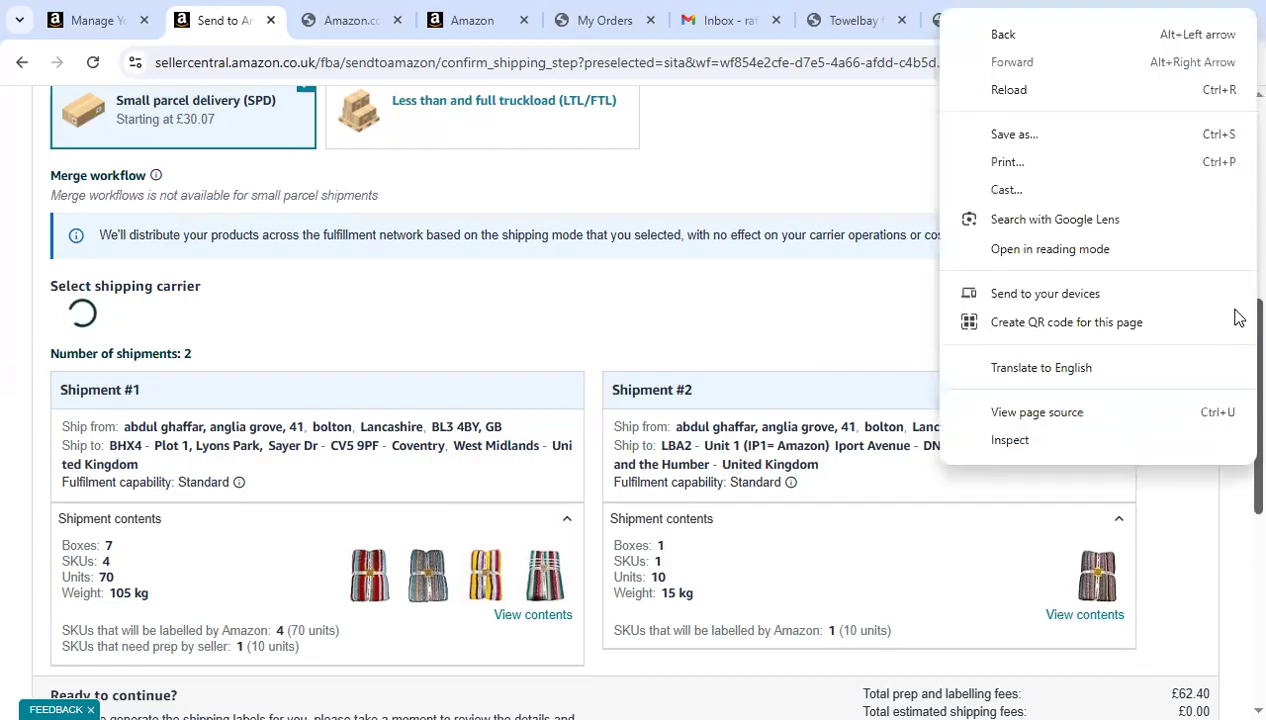
pyautogui.click(1235, 251)
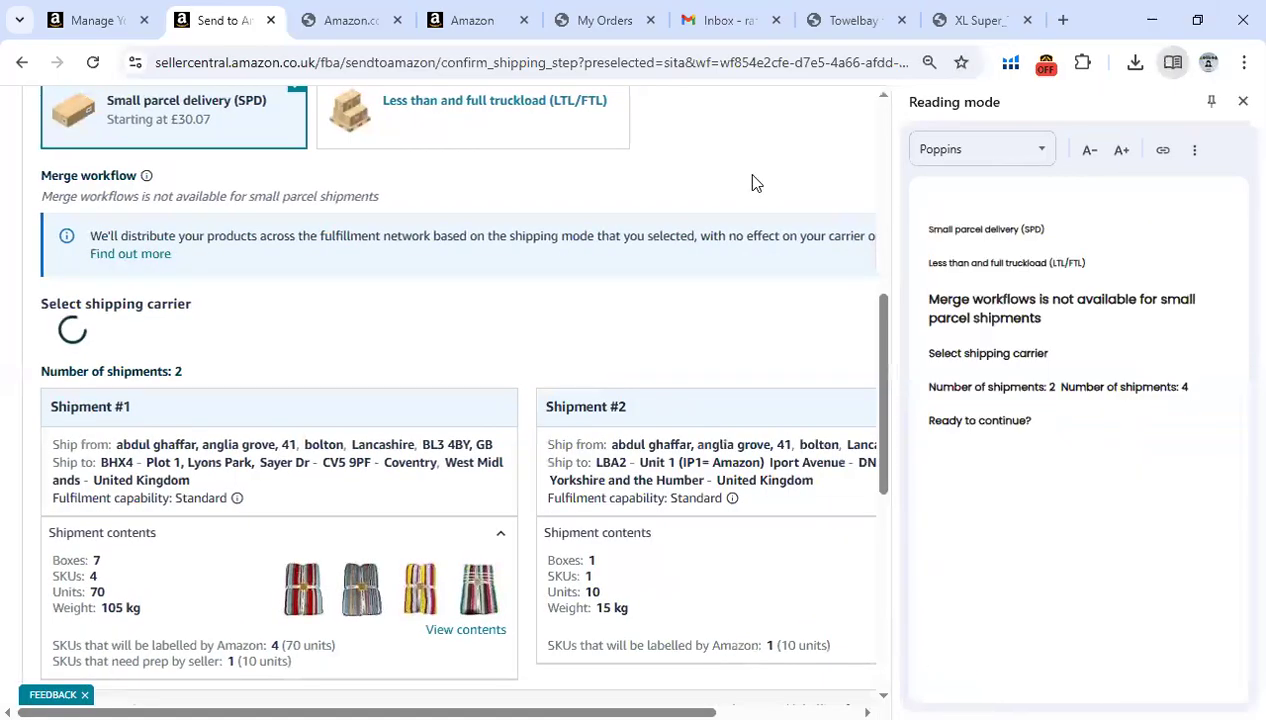
pyautogui.click(1241, 103)
pyautogui.rightClick(1238, 345)
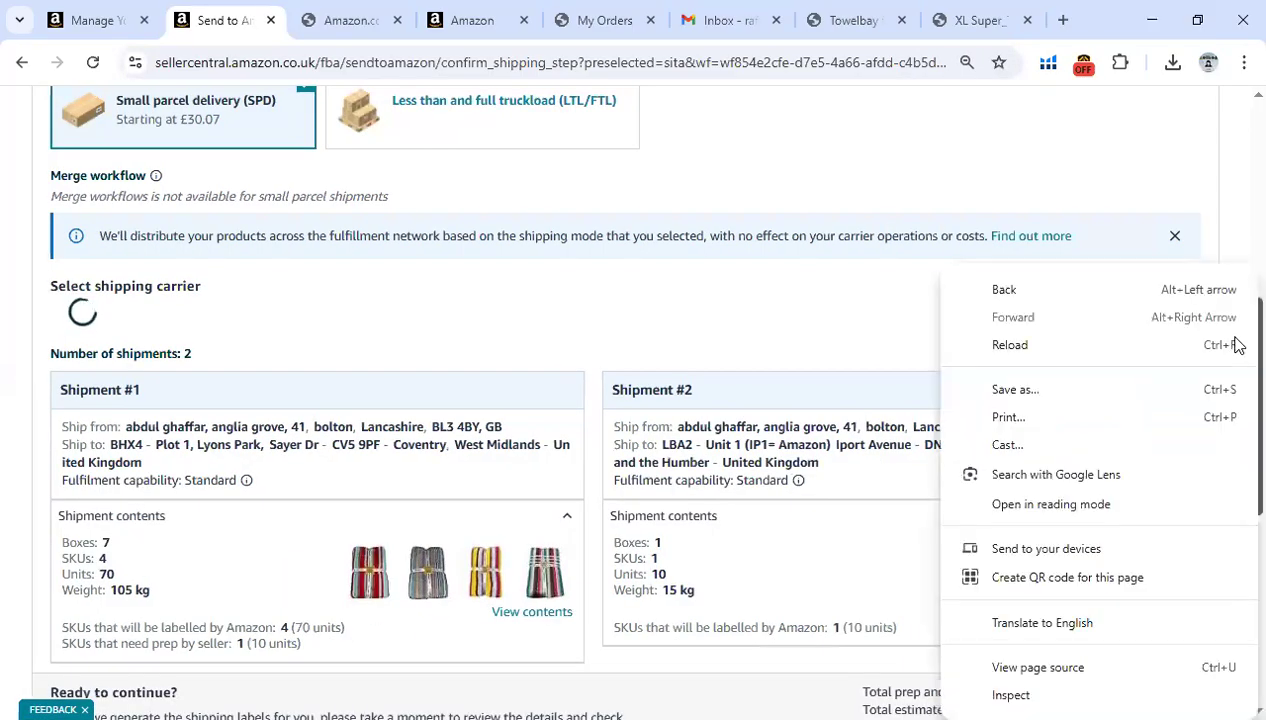
pyautogui.click(908, 140)
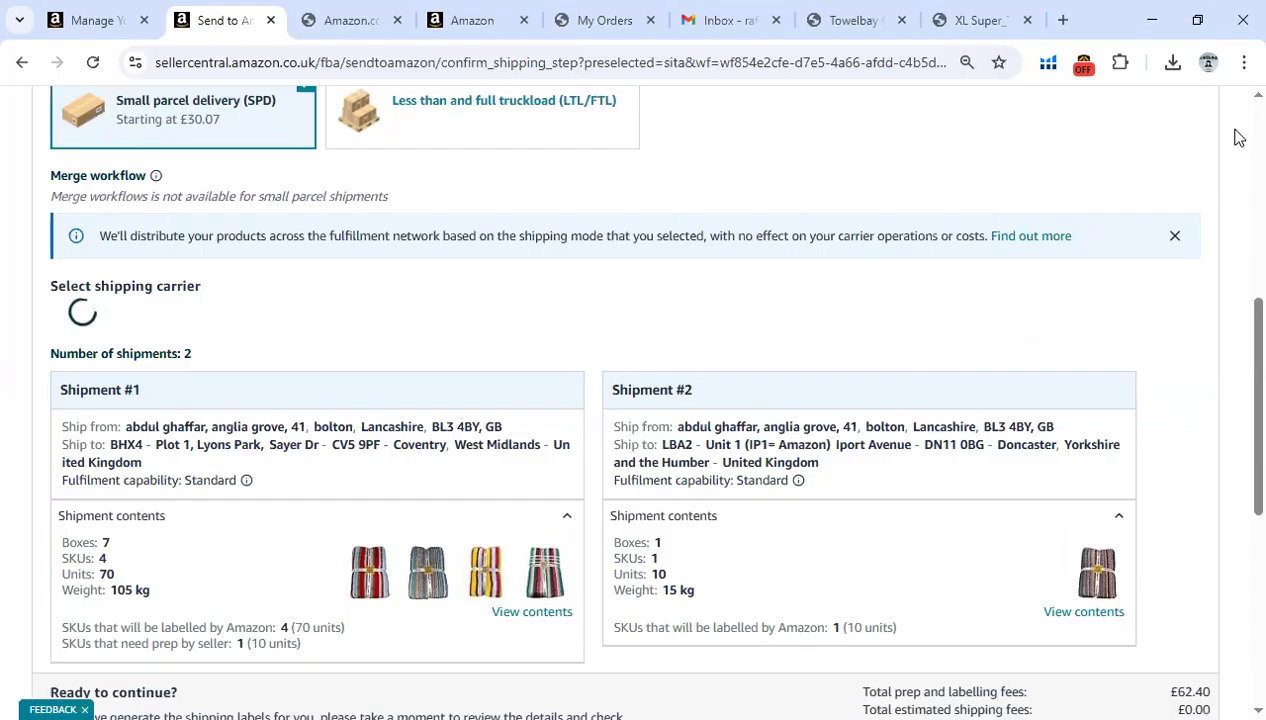
# - Review the Send to Amazon workflow from the confirmed inventory summary through the carrier section, both shipments' contents, the fees and the remaining steps
pyautogui.scroll(5, 1237, 137)
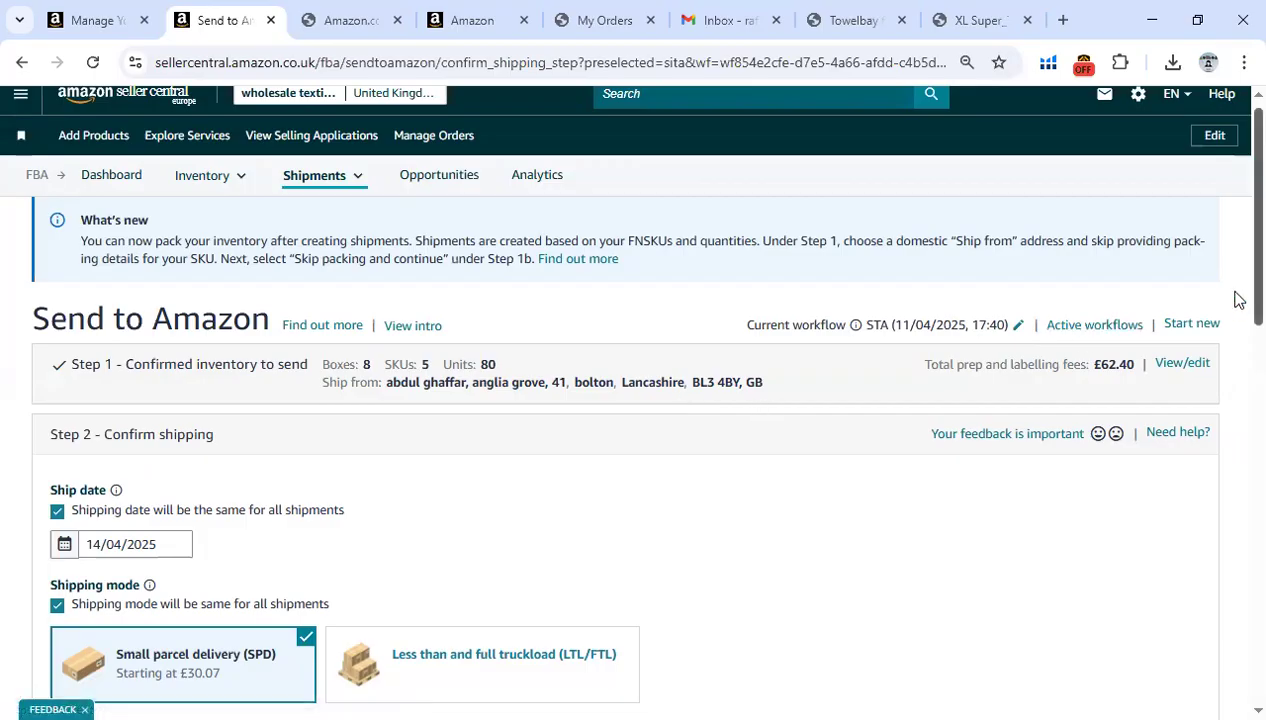
pyautogui.scroll(-3, 1237, 290)
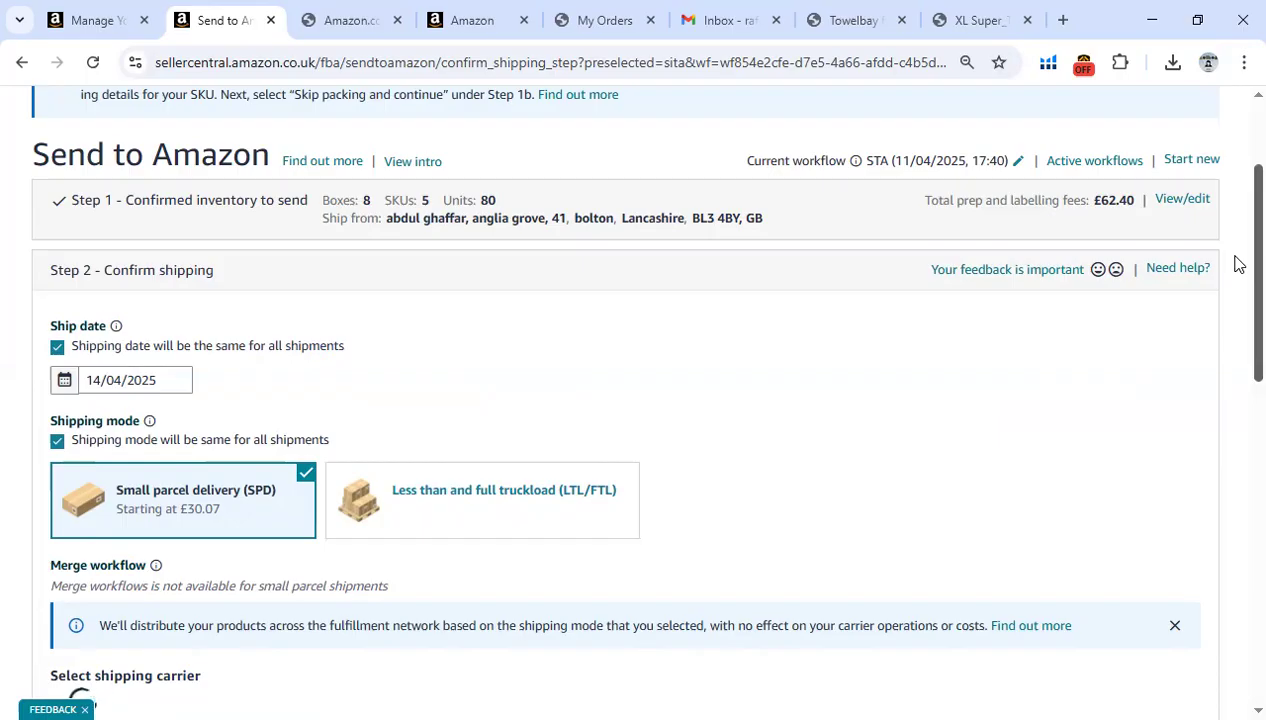
pyautogui.scroll(2, 1238, 255)
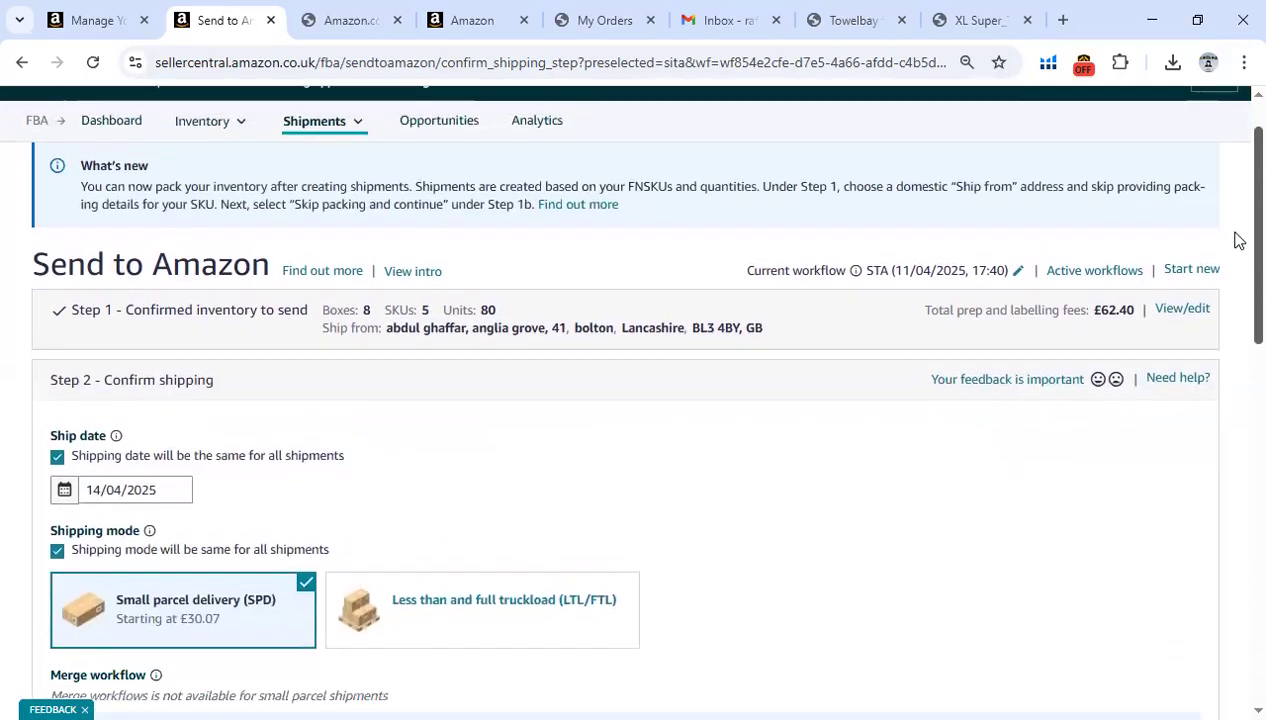
pyautogui.scroll(-2, 1238, 240)
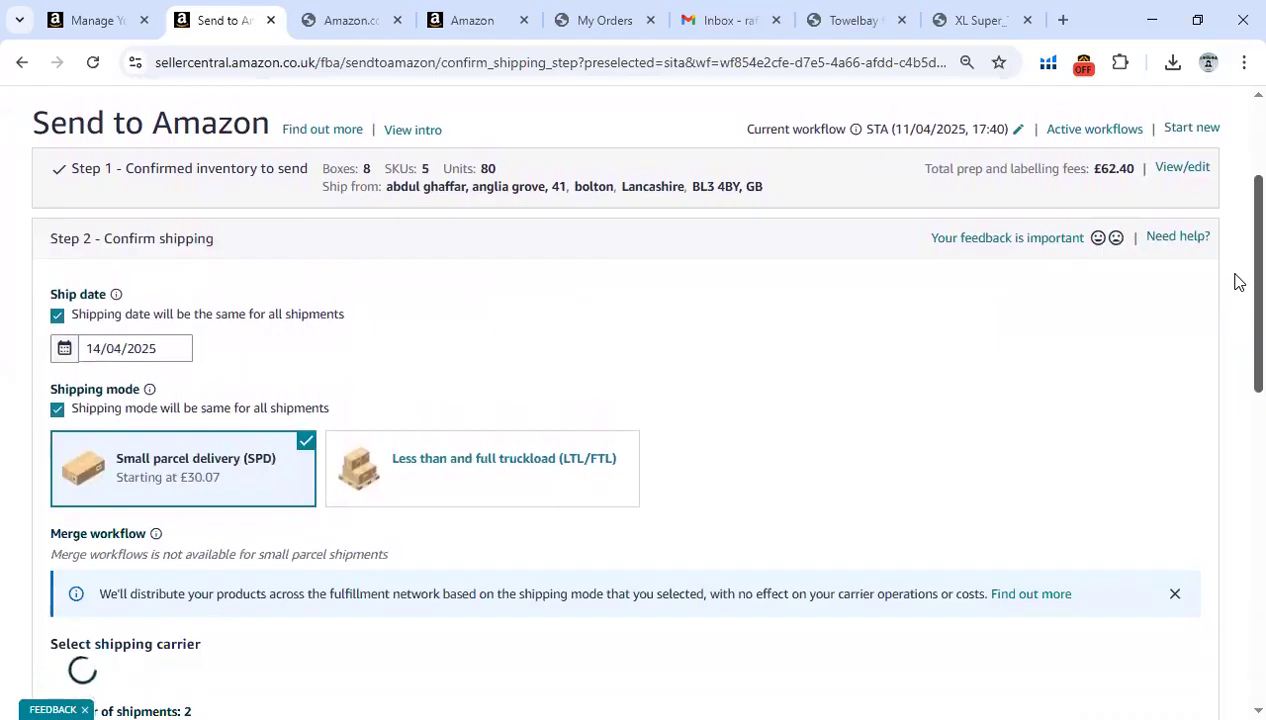
pyautogui.scroll(-1, 1238, 300)
pyautogui.scroll(-3, 1236, 340)
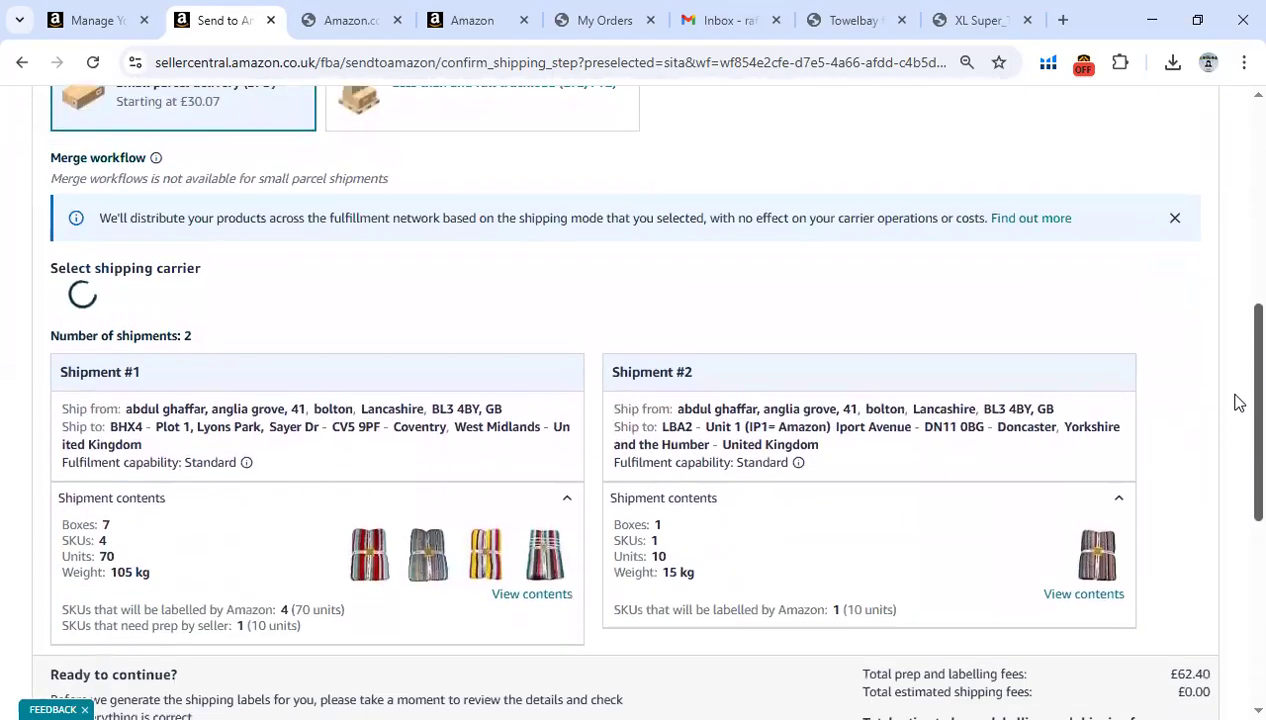
pyautogui.scroll(-2, 1238, 402)
pyautogui.scroll(-1, 1236, 470)
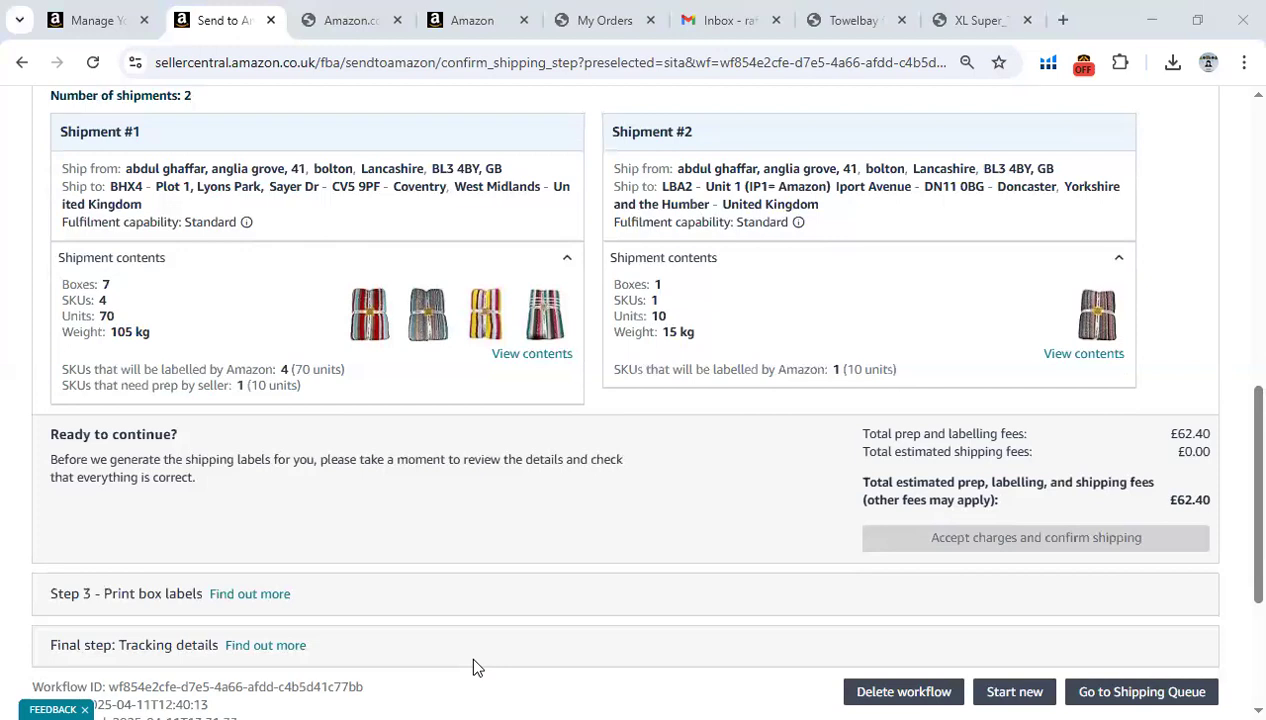
# - Switch to the open Word document Over ALI Idea of AMazon at its outline of local FBA shipment creation
pyautogui.hotkey('alt', 'Tab')
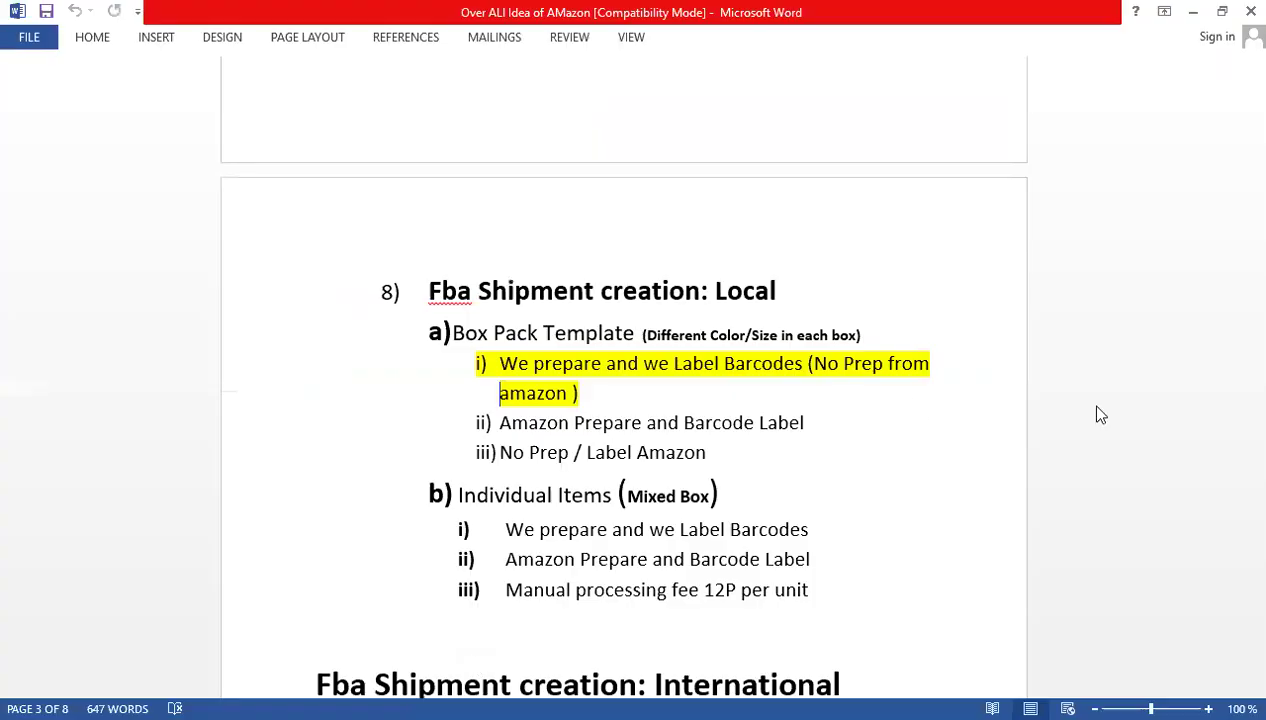